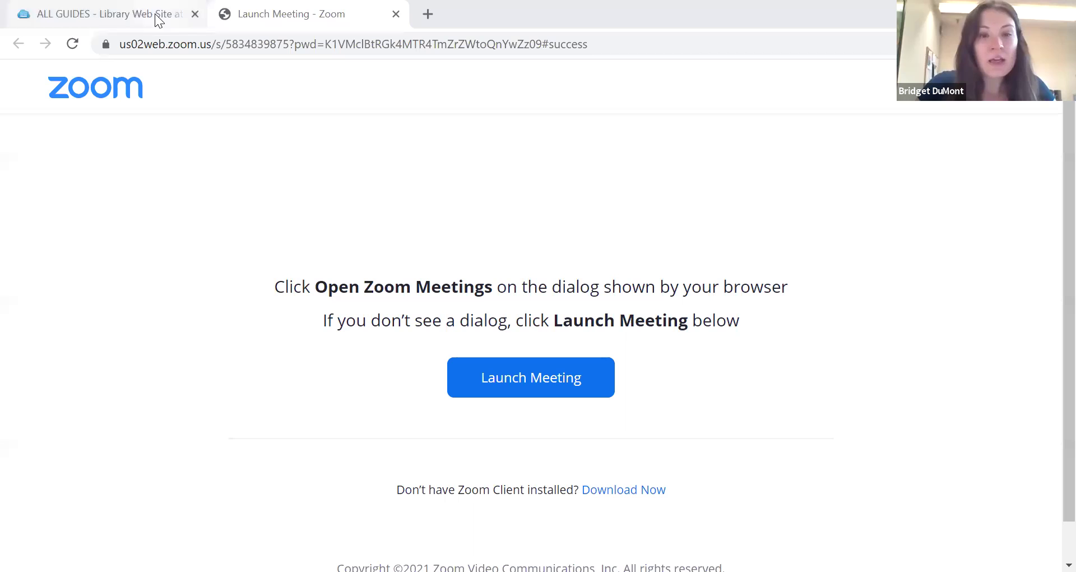
# - Switch to the Mount St. Joseph University library website and locate the Login section on its home page
pyautogui.click(157, 14)
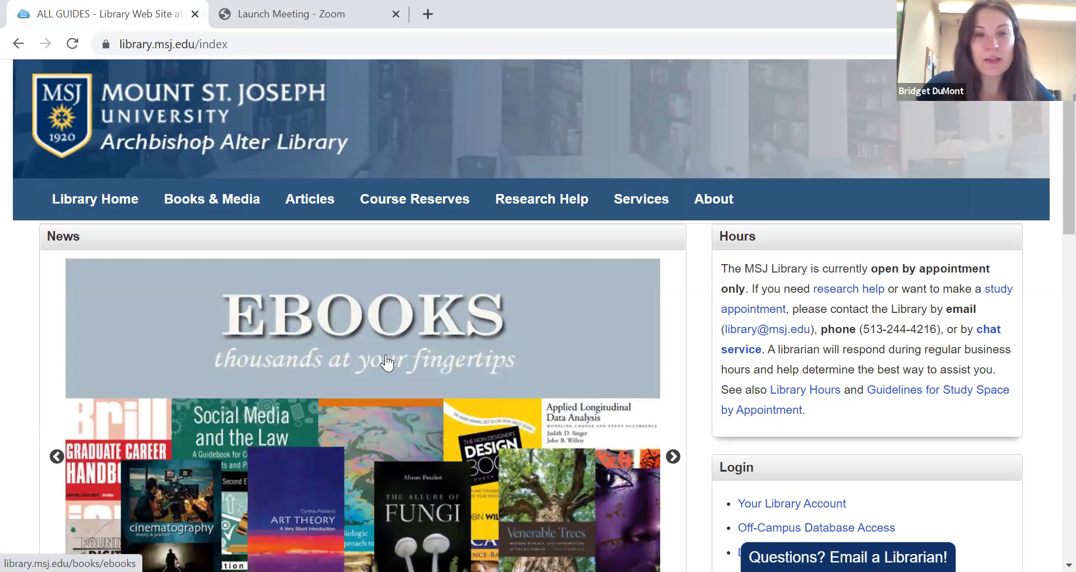
pyautogui.scroll(-3, 387, 363)
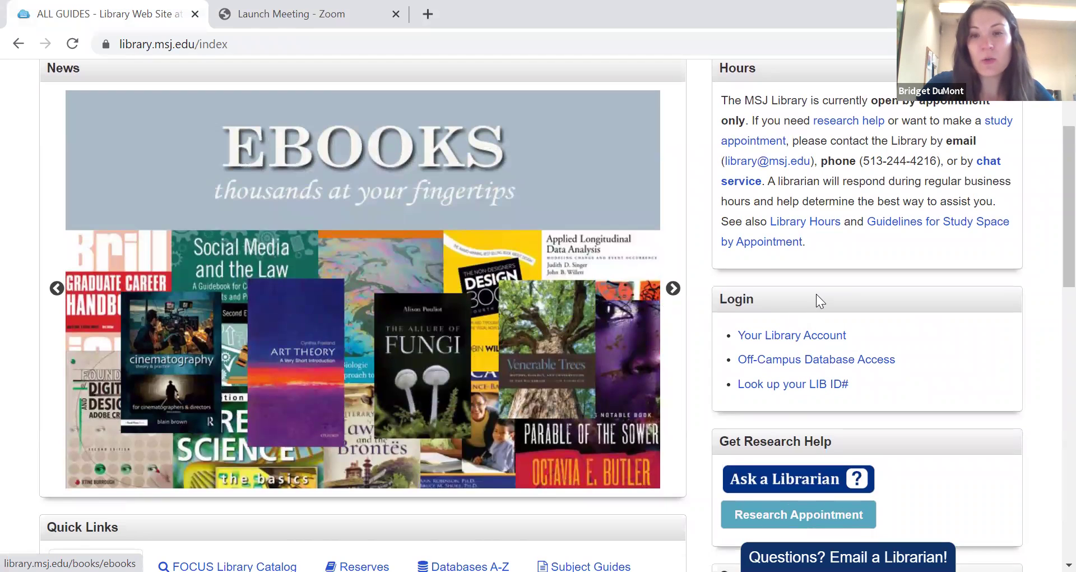
pyautogui.moveTo(726, 307); pyautogui.dragTo(719, 306)
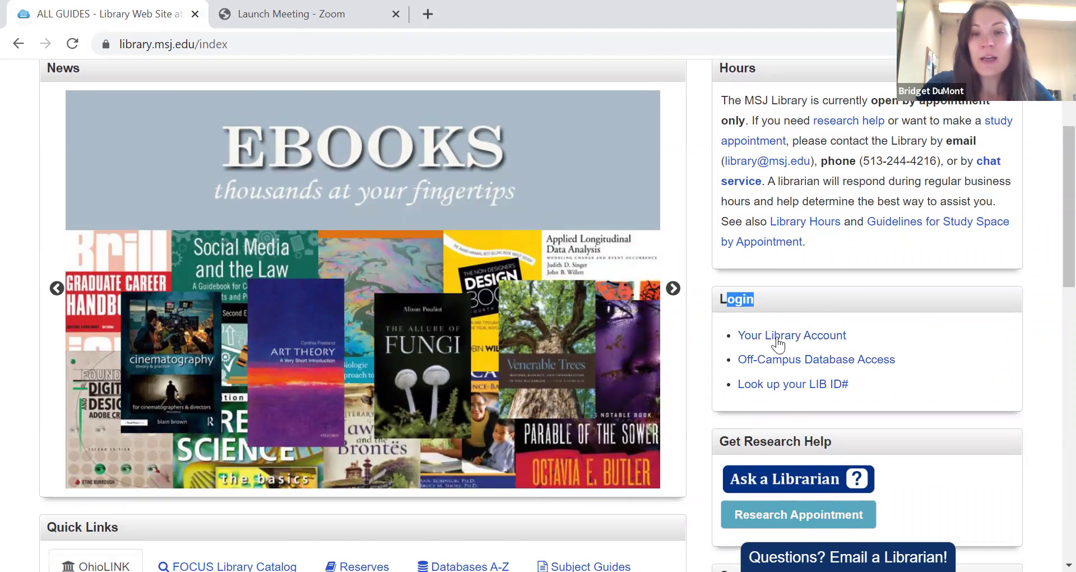
pyautogui.click(784, 305)
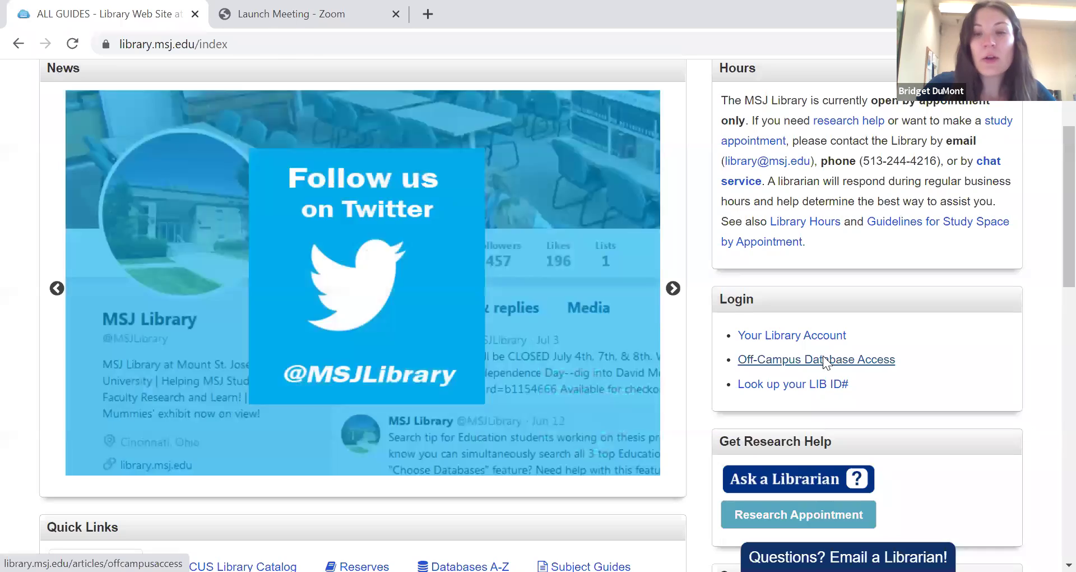
# - Open the Off-Campus Database Access page, review its login instructions, example login screens and AllCard barcode tip, and return to the library home page
pyautogui.click(824, 359)
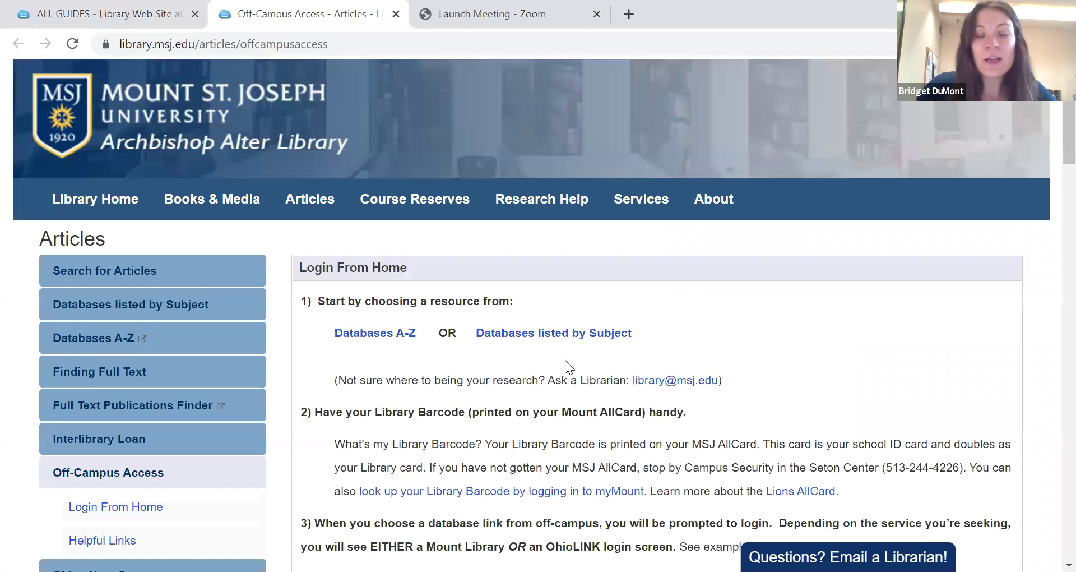
pyautogui.scroll(-3, 514, 343)
pyautogui.scroll(-5, 512, 339)
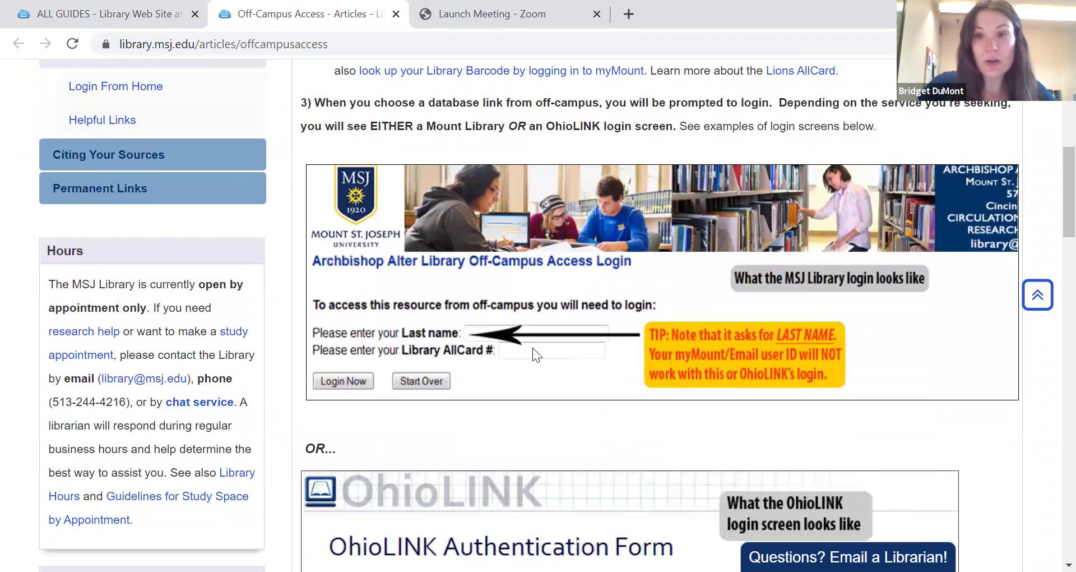
pyautogui.scroll(-6, 533, 347)
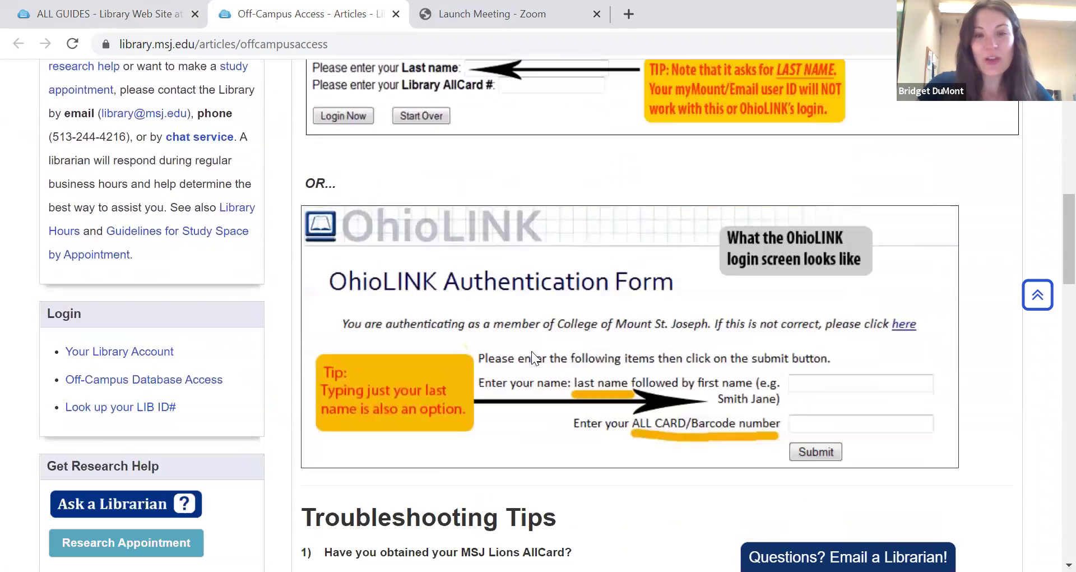
pyautogui.scroll(-3, 473, 451)
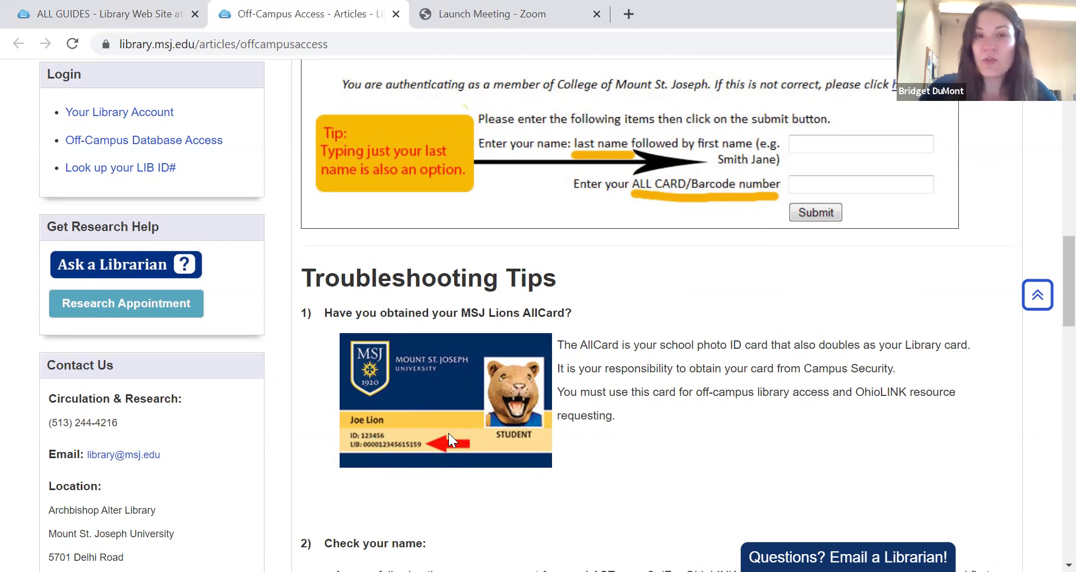
pyautogui.scroll(9, 233, 297)
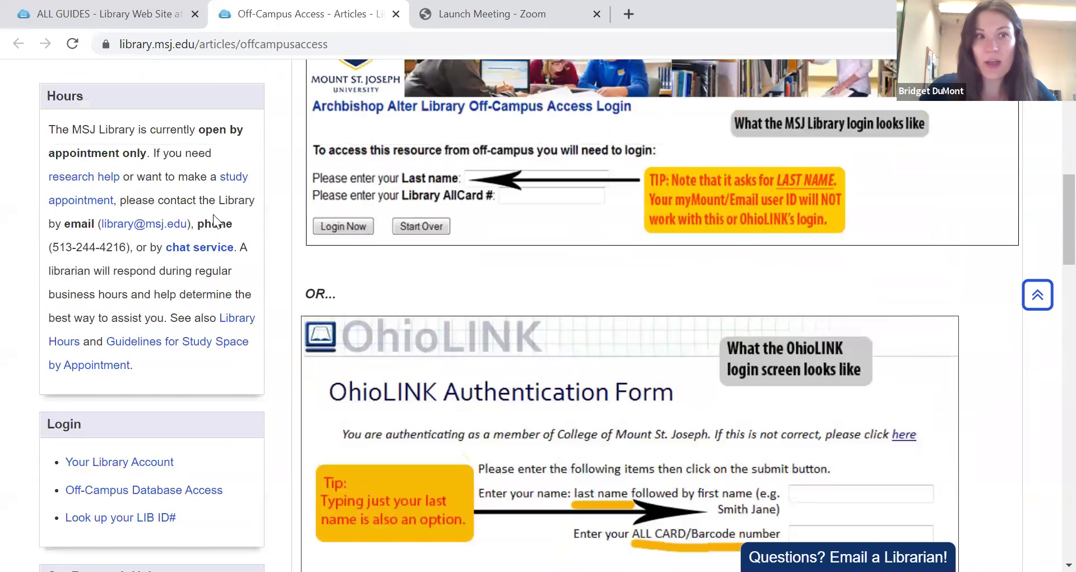
pyautogui.scroll(1, 354, 34)
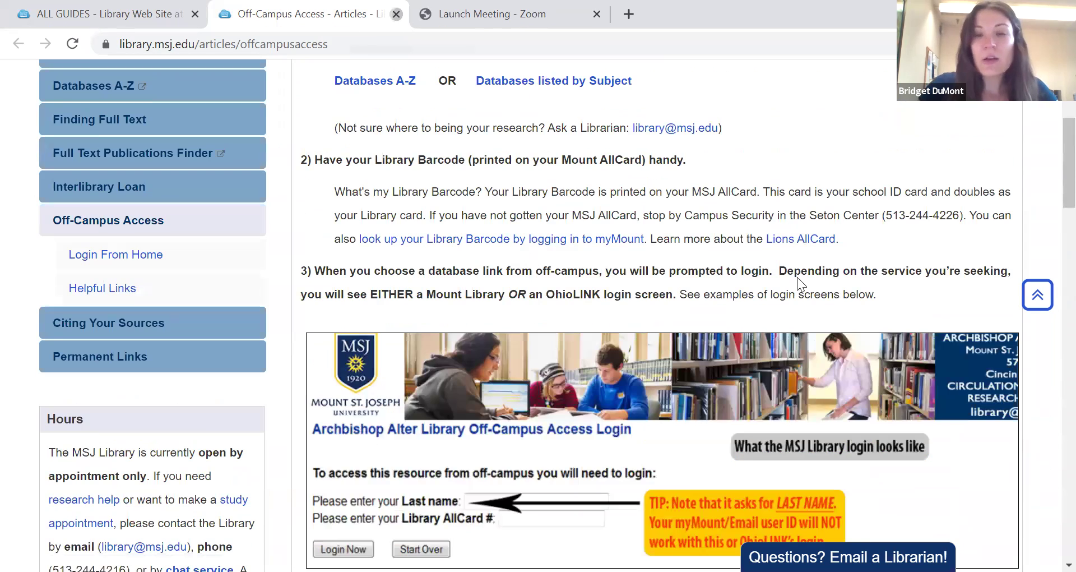
pyautogui.hotkey('ctrl', 'shift', 'Tab')
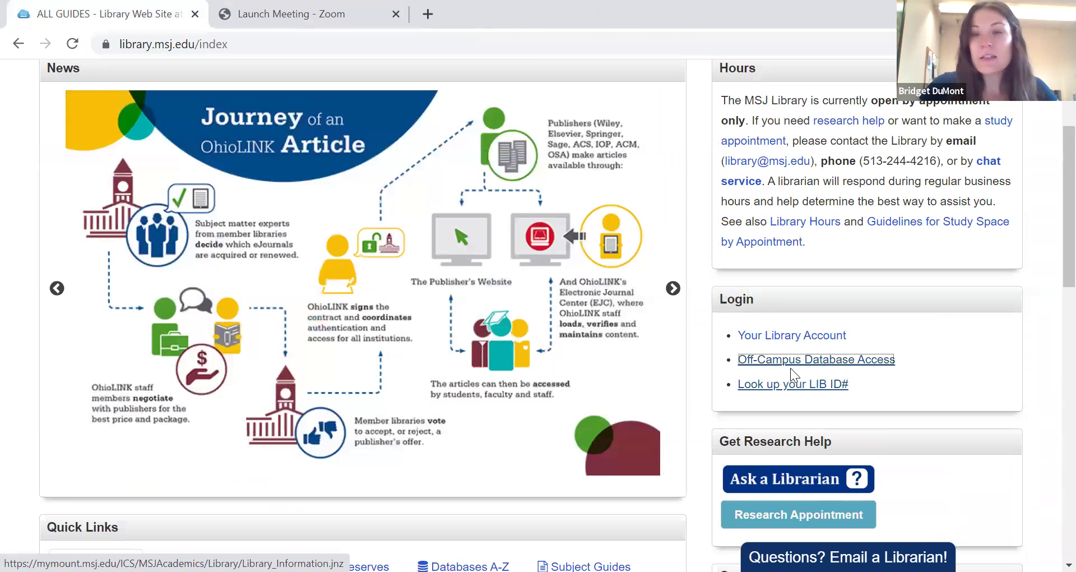
# - View the page for looking up the LIB ID# and close it again
pyautogui.click(792, 384)
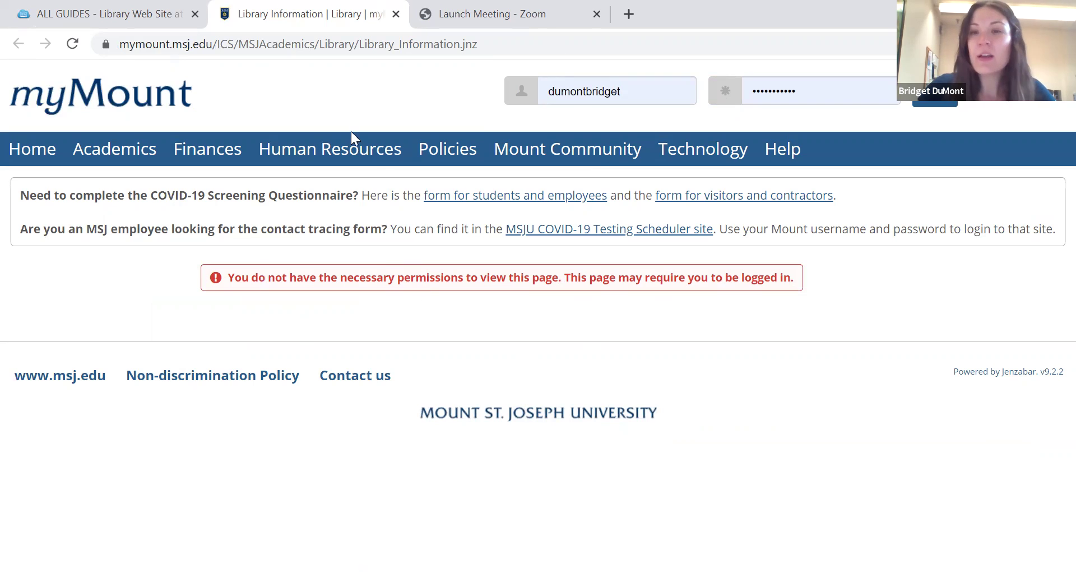
pyautogui.click(396, 15)
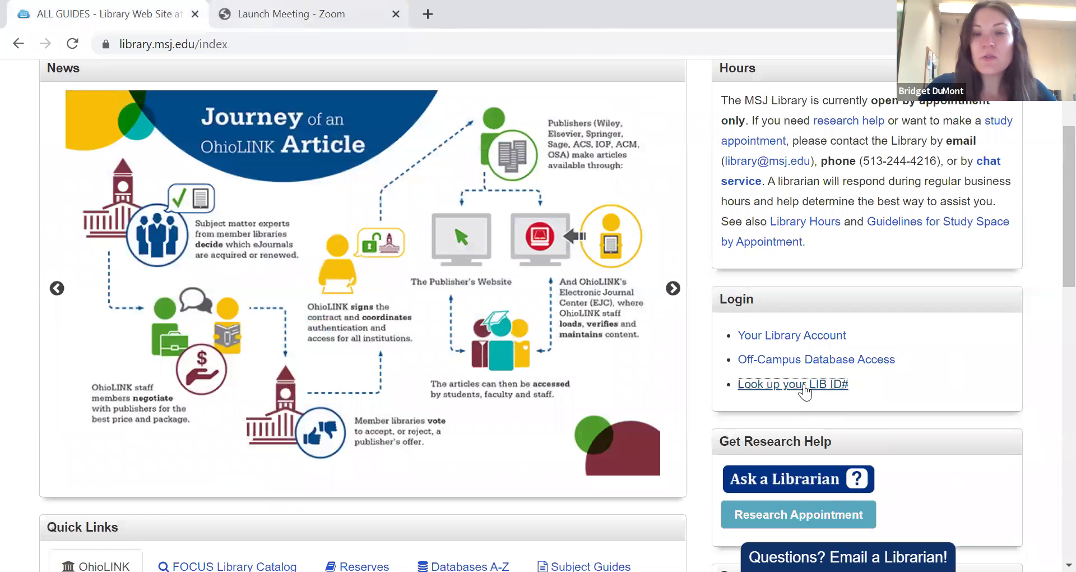
# - Go to the library's Articles page and open the list of databases by subject
pyautogui.scroll(2, 805, 393)
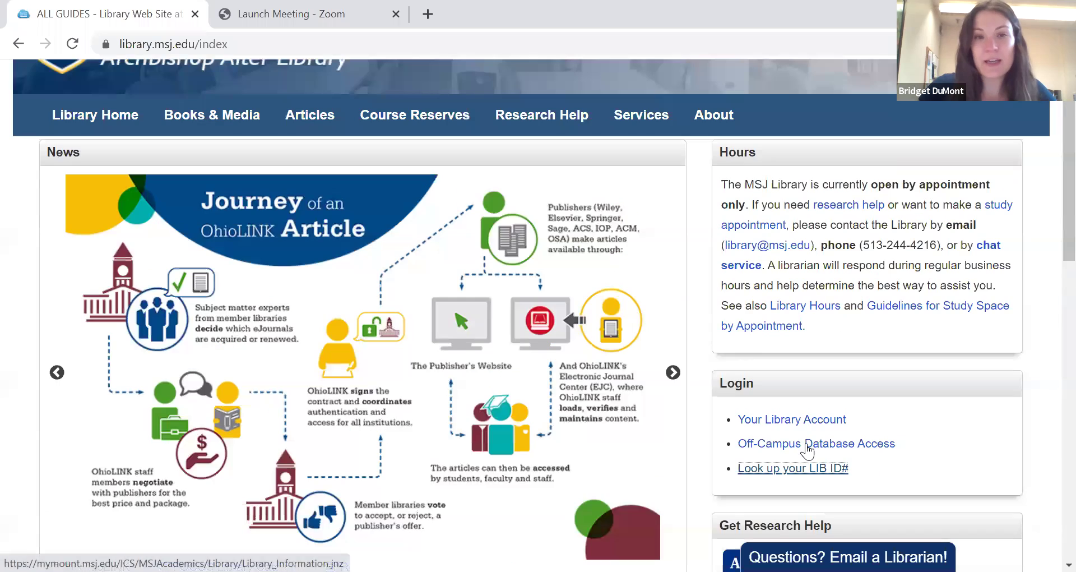
pyautogui.scroll(2, 805, 444)
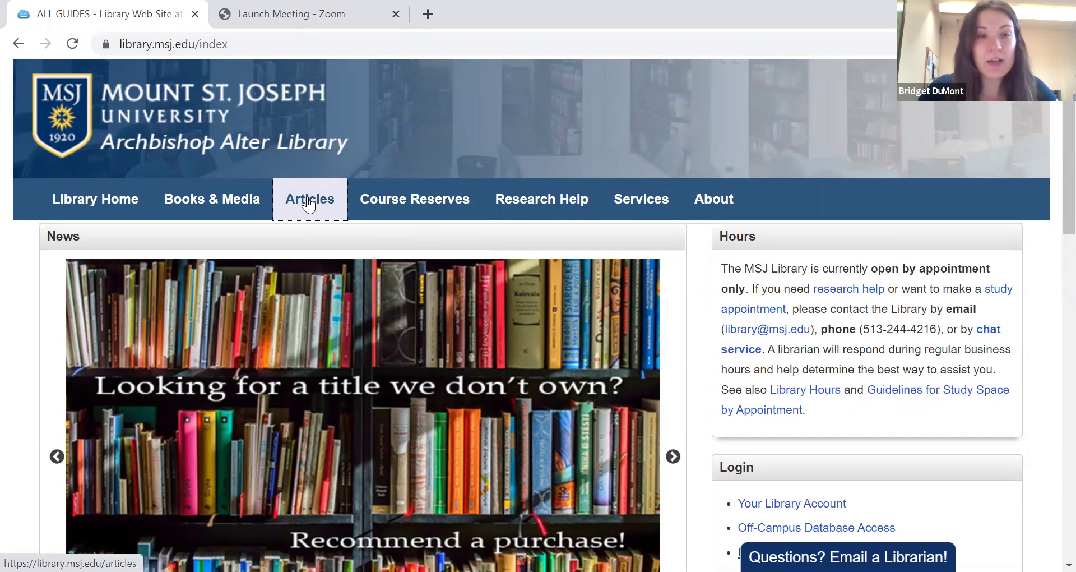
pyautogui.click(309, 205)
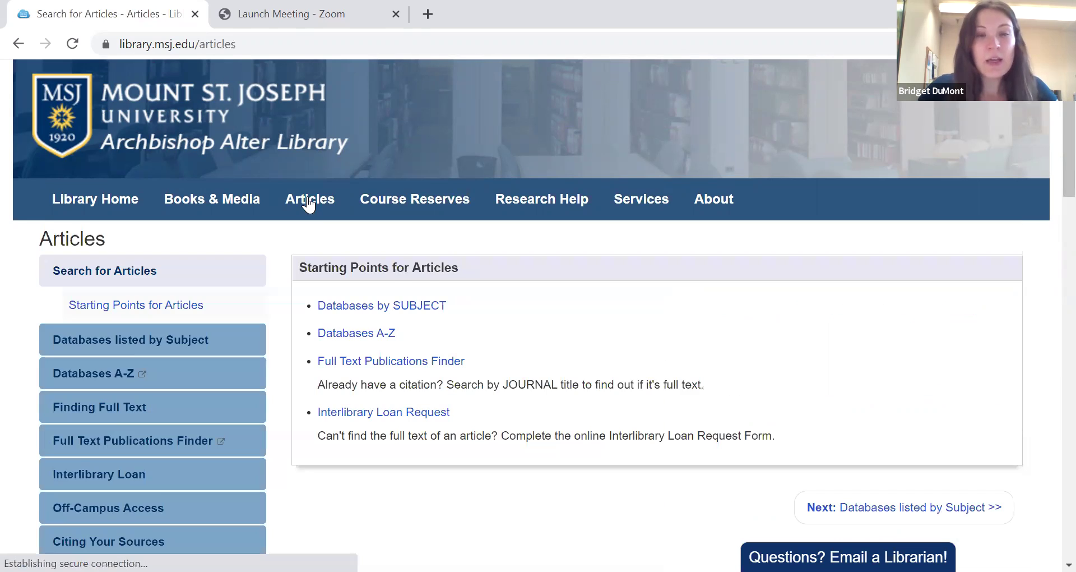
pyautogui.scroll(-1, 317, 234)
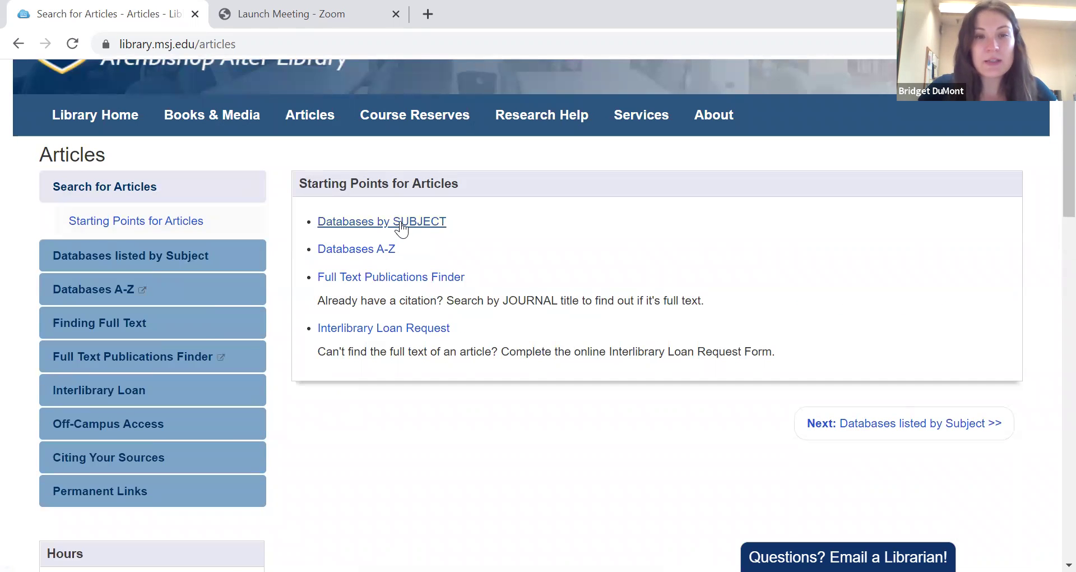
pyautogui.click(400, 224)
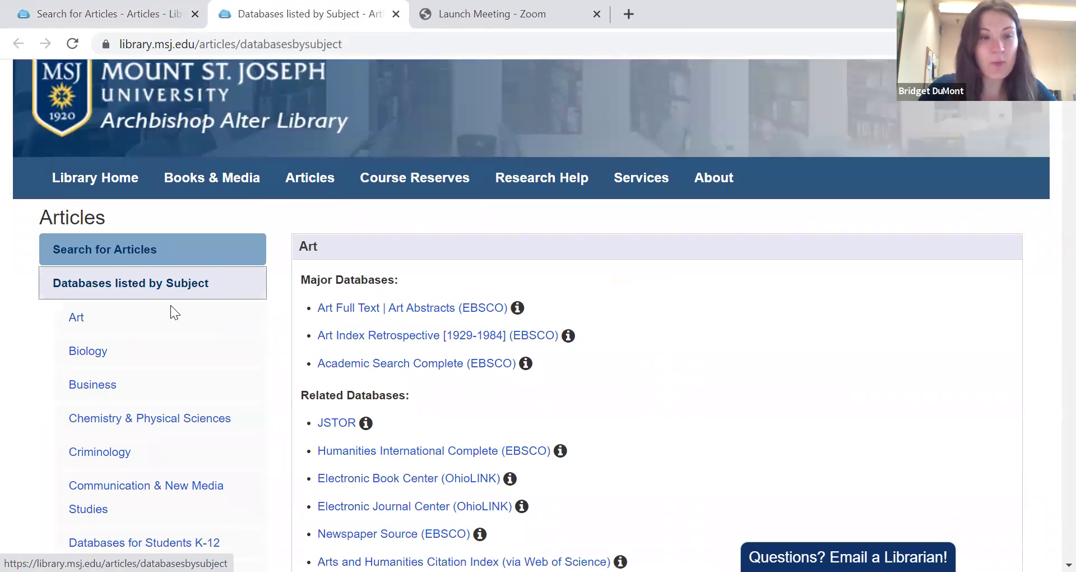
# - Go to the Nursing subject and open the CINAHL Complete (Nursing & Allied Health) database
pyautogui.scroll(-4, 72, 341)
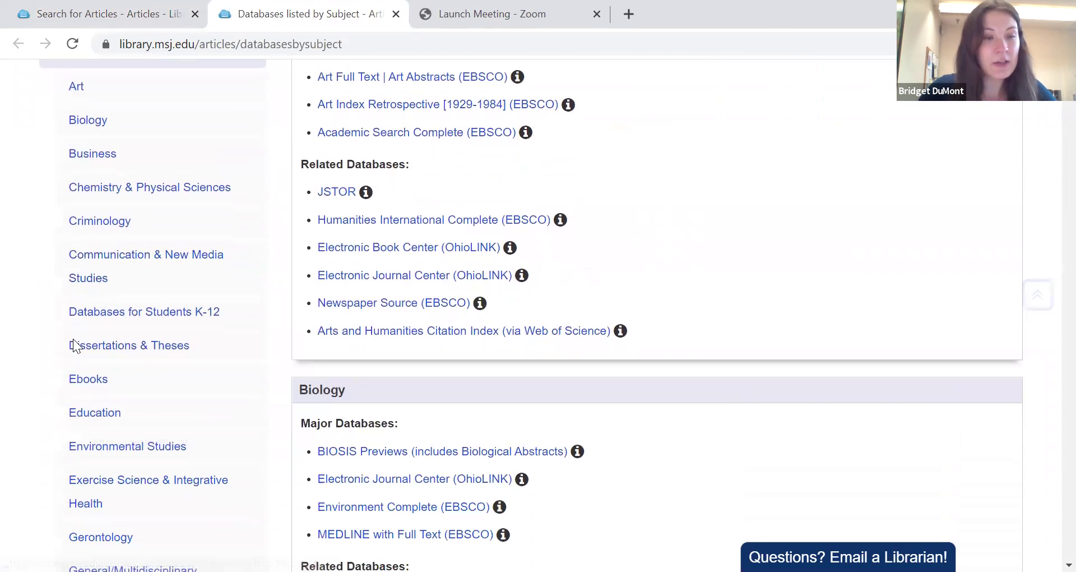
pyautogui.scroll(-8, 77, 342)
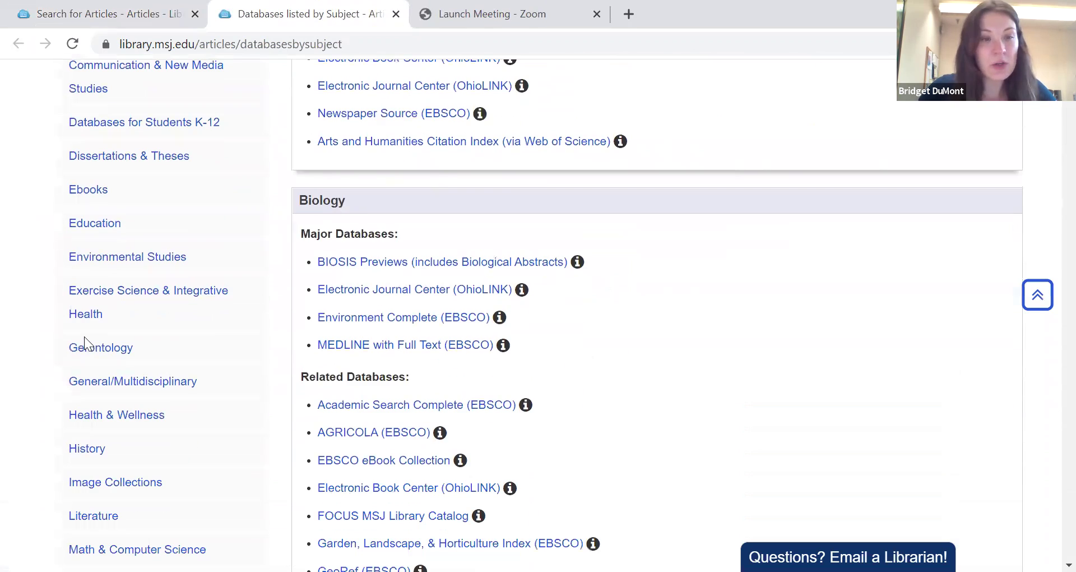
pyautogui.scroll(-1, 85, 337)
pyautogui.click(91, 343)
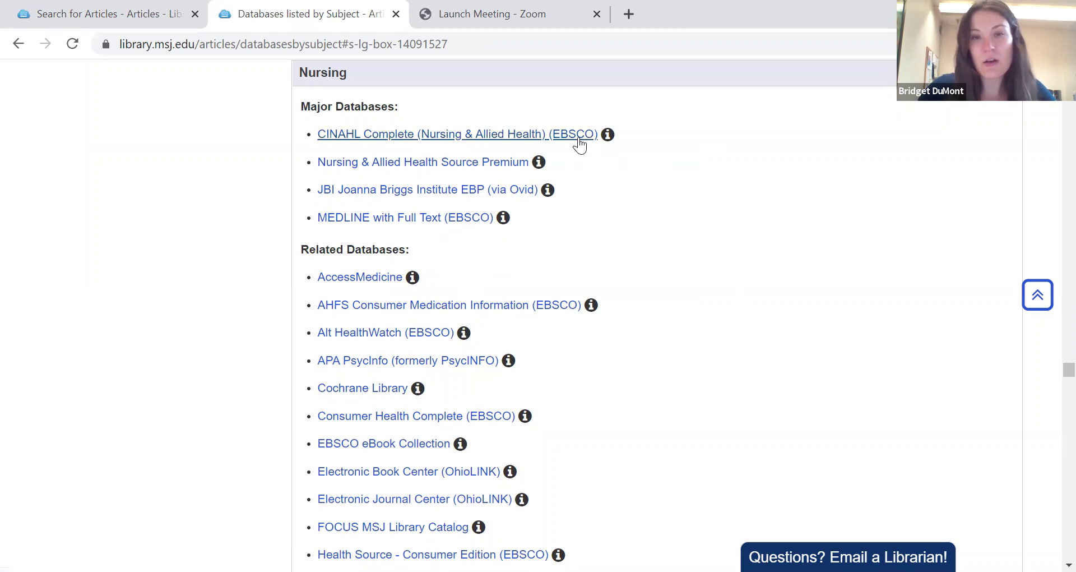
pyautogui.click(440, 135)
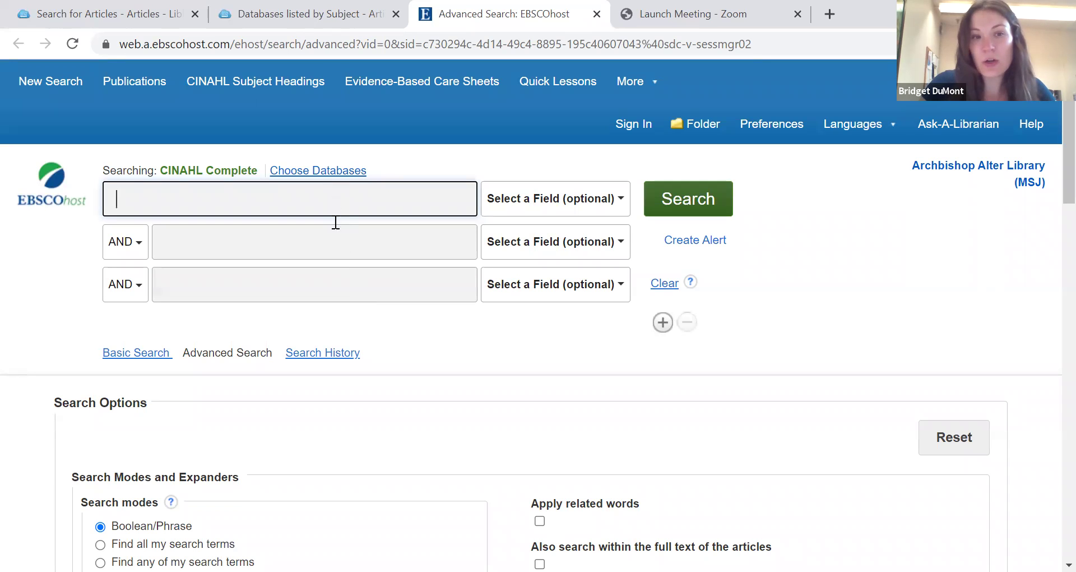
# - Enter "high blood pressure" as the first search term of the advanced search
pyautogui.click(336, 248)
pyautogui.click(335, 283)
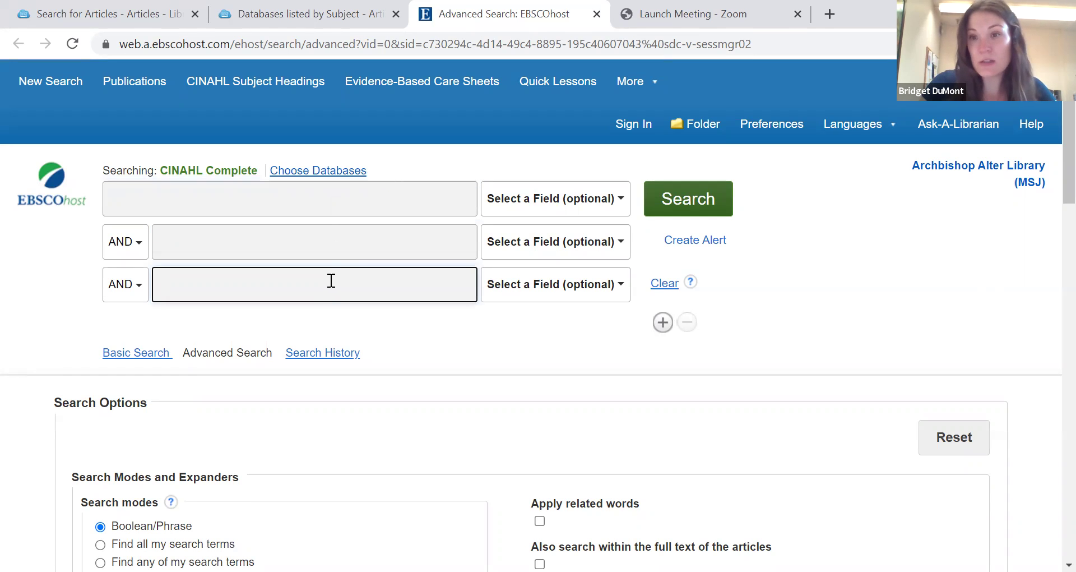
pyautogui.click(321, 201)
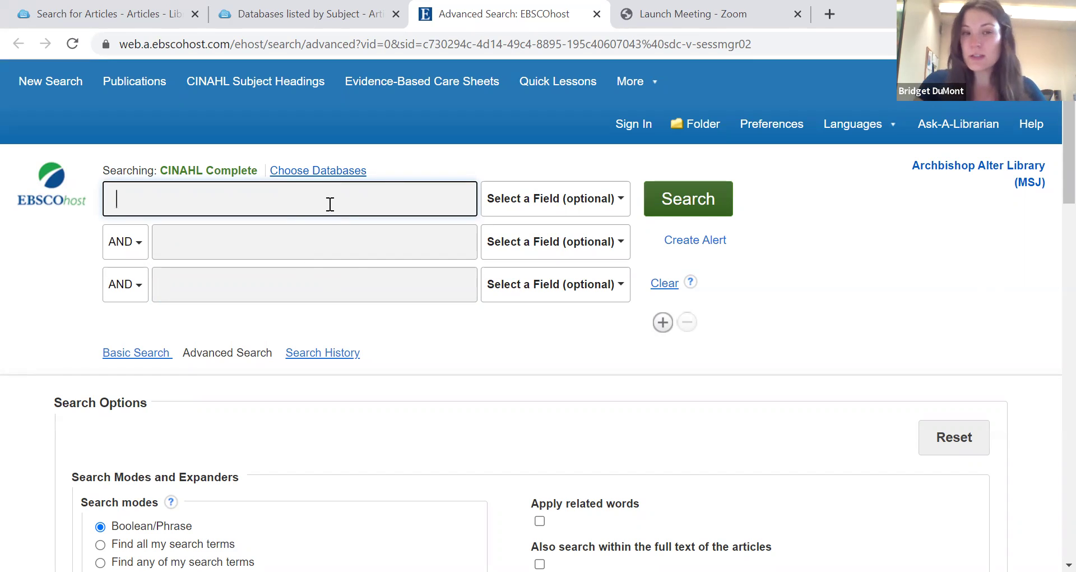
pyautogui.write('high ')
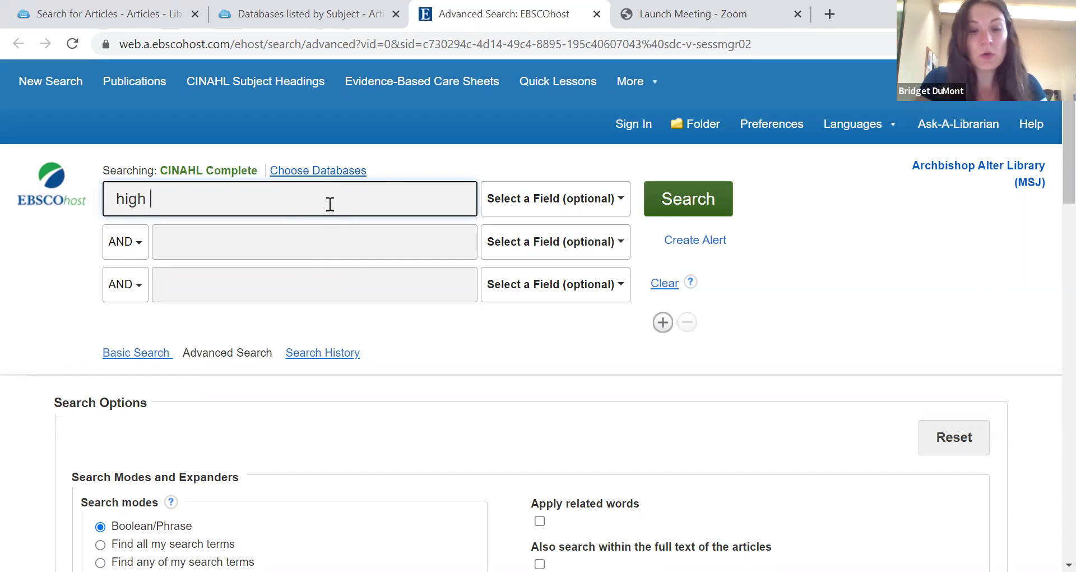
pyautogui.write('blood')
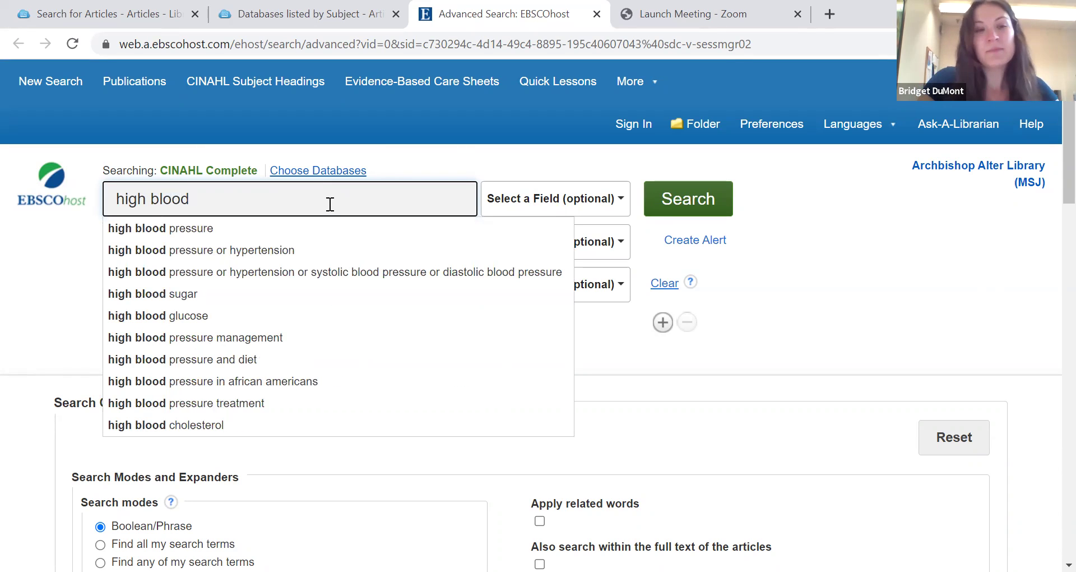
pyautogui.click(323, 218)
# - Add "remote patient monitoring" as the second term combined with AND, and run the search
pyautogui.click(322, 242)
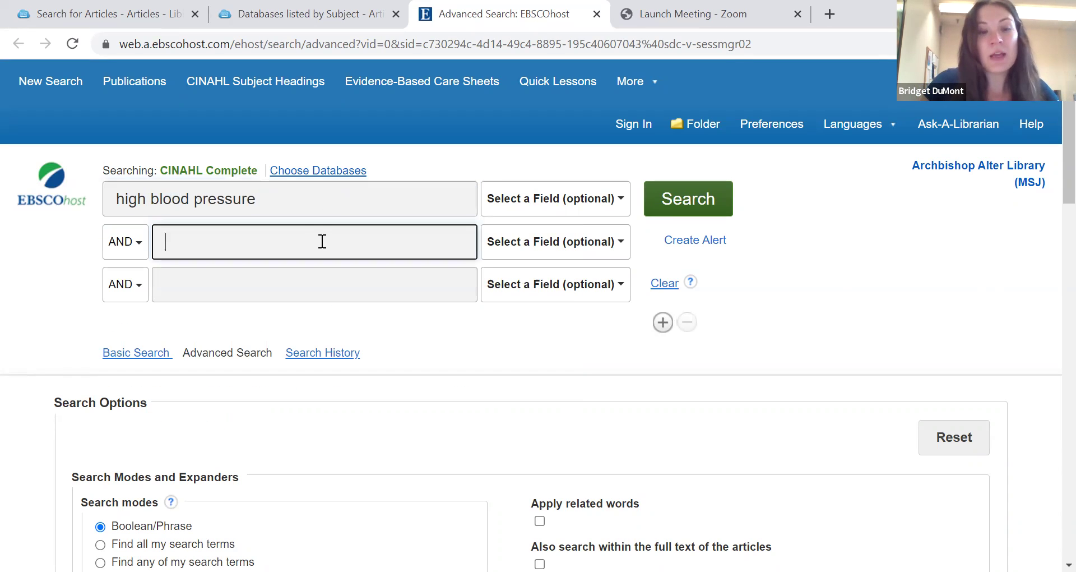
pyautogui.write('remo')
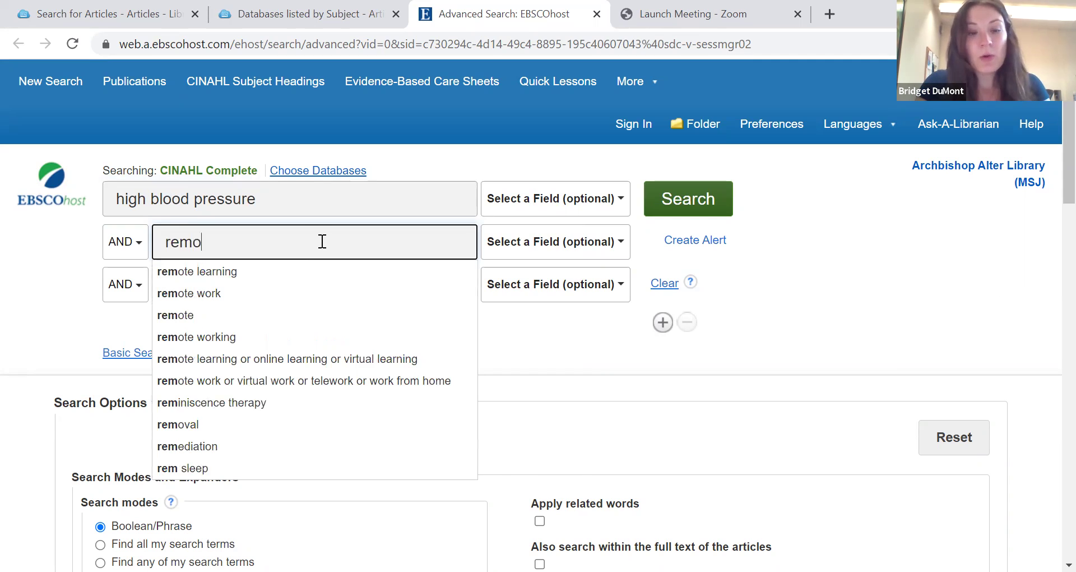
pyautogui.write('te pa')
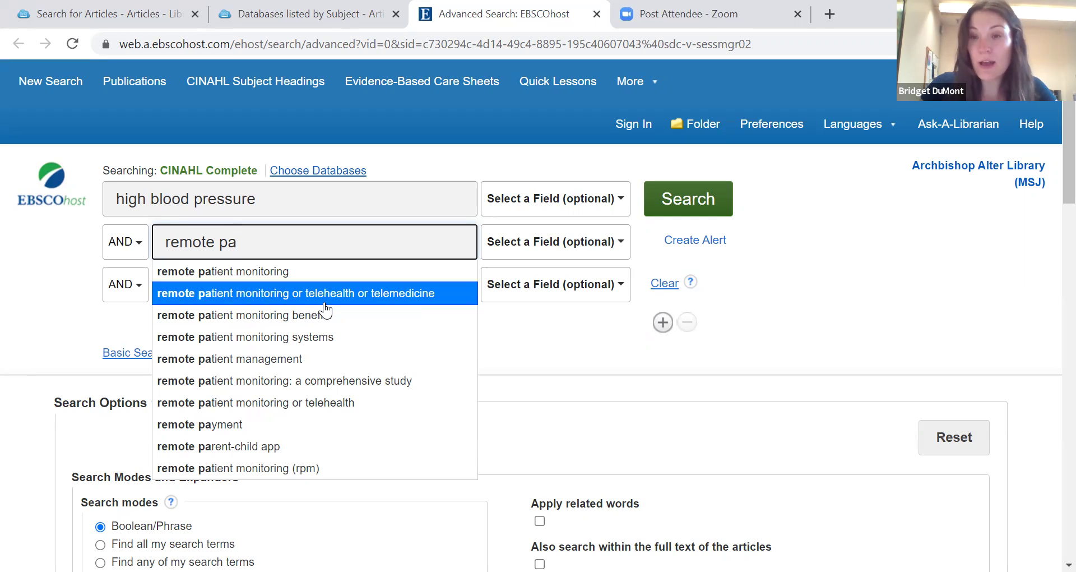
pyautogui.click(319, 270)
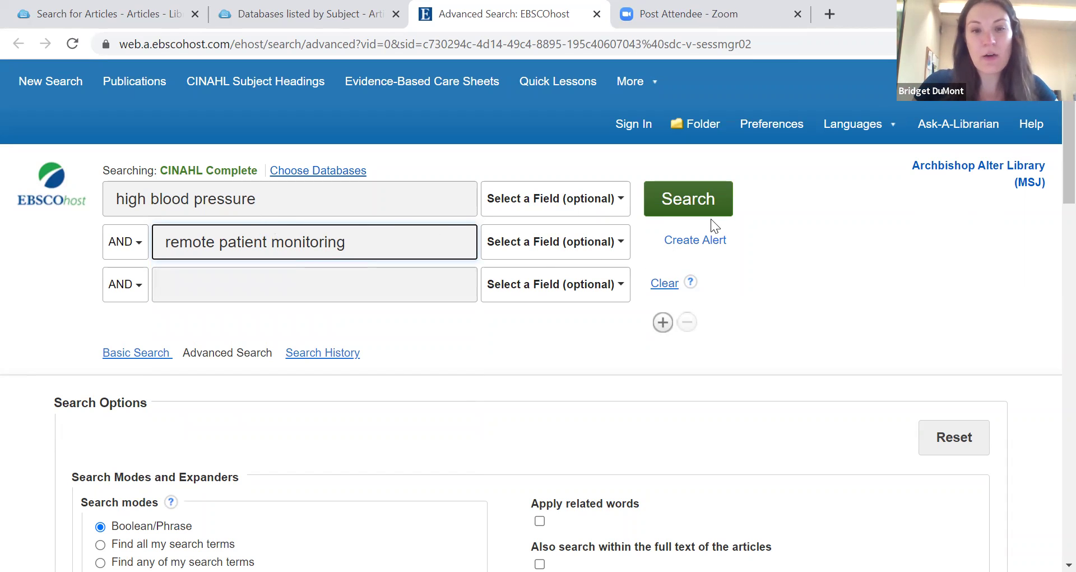
pyautogui.click(699, 204)
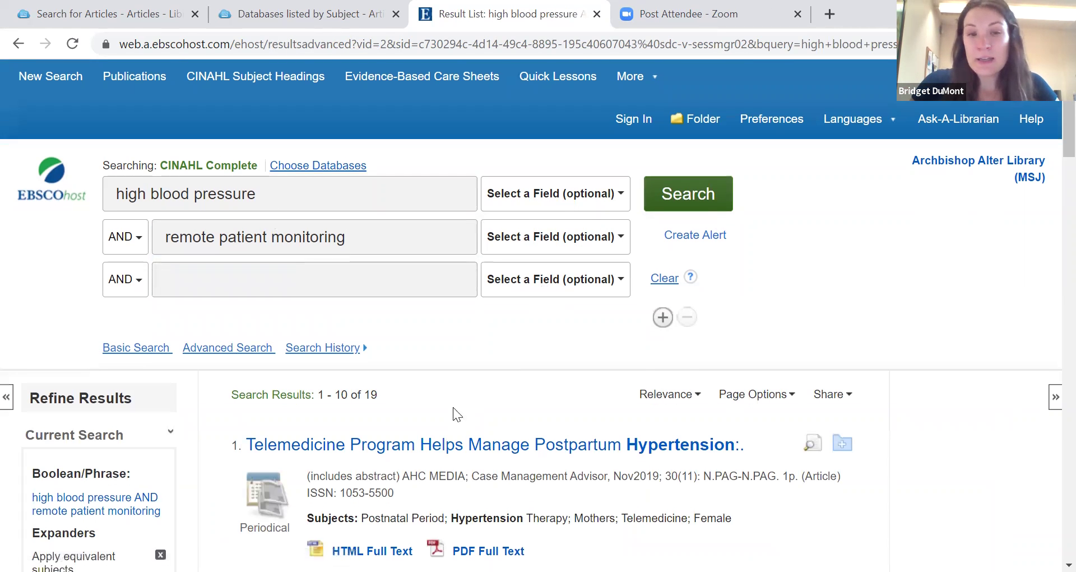
# - Look over the first search results and the Refine Results section beside them
pyautogui.scroll(-1, 453, 408)
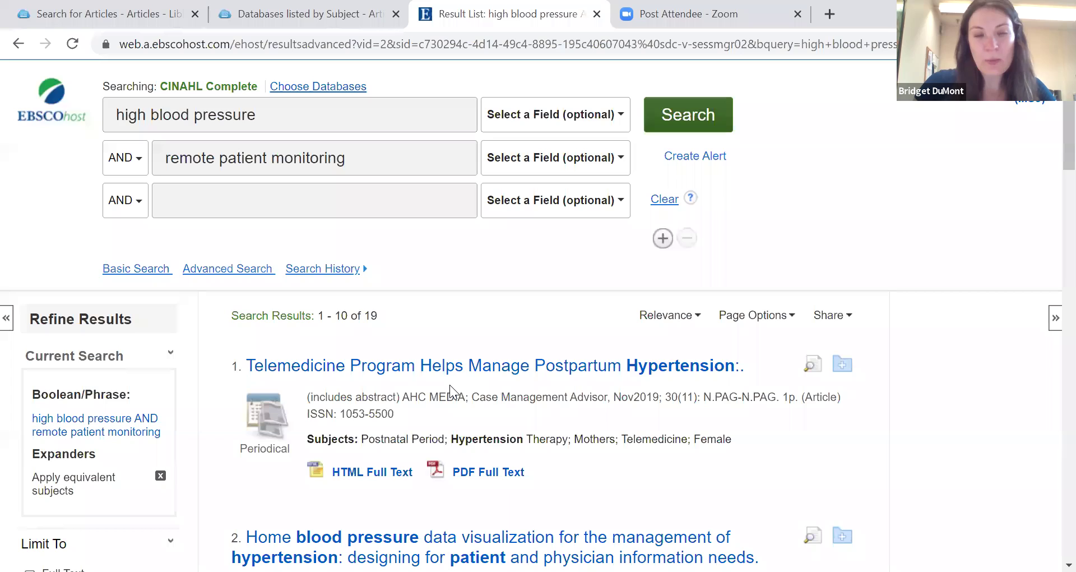
pyautogui.scroll(1, 448, 374)
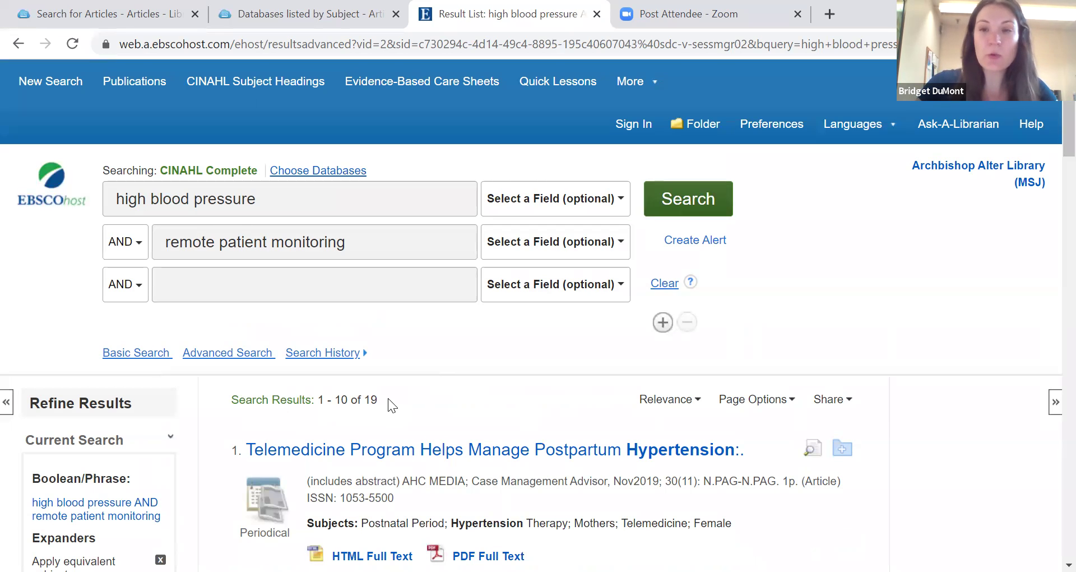
pyautogui.scroll(-2, 388, 394)
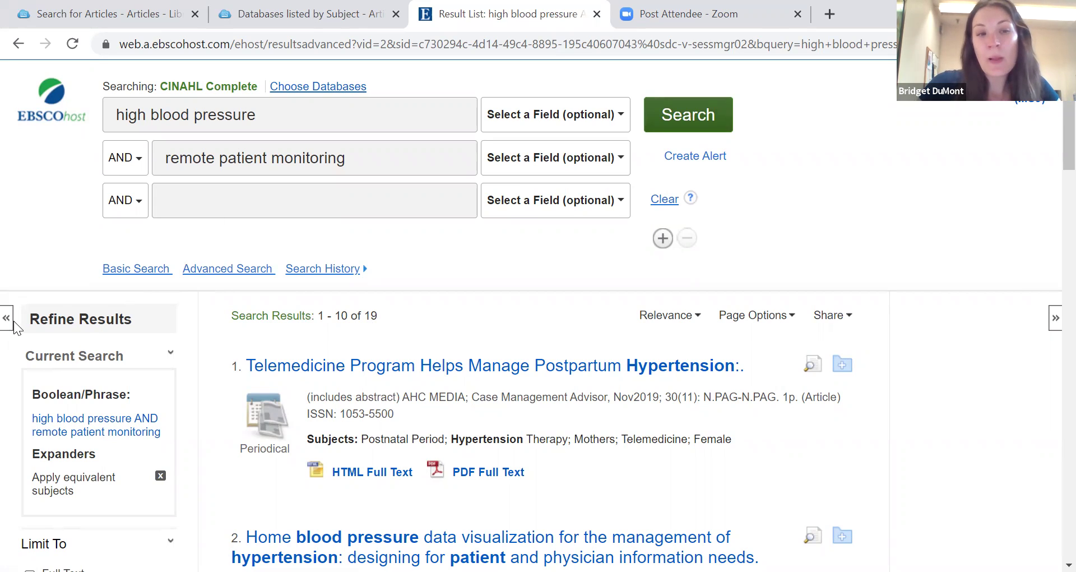
pyautogui.tripleClick(126, 318)
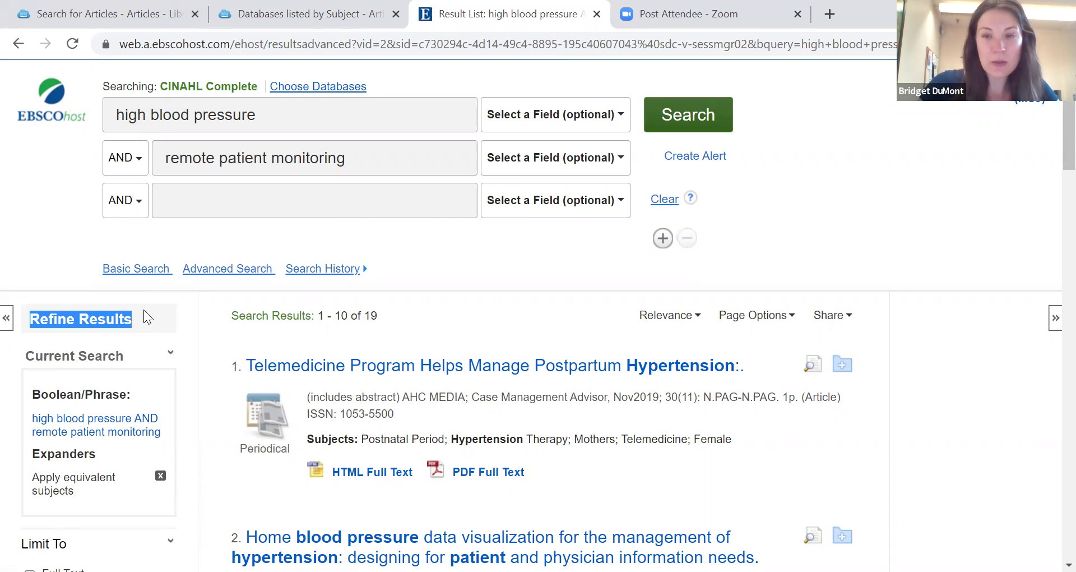
# - Limit the search results to the Academic Journals source type in the Refine Results section
pyautogui.scroll(-3, 143, 317)
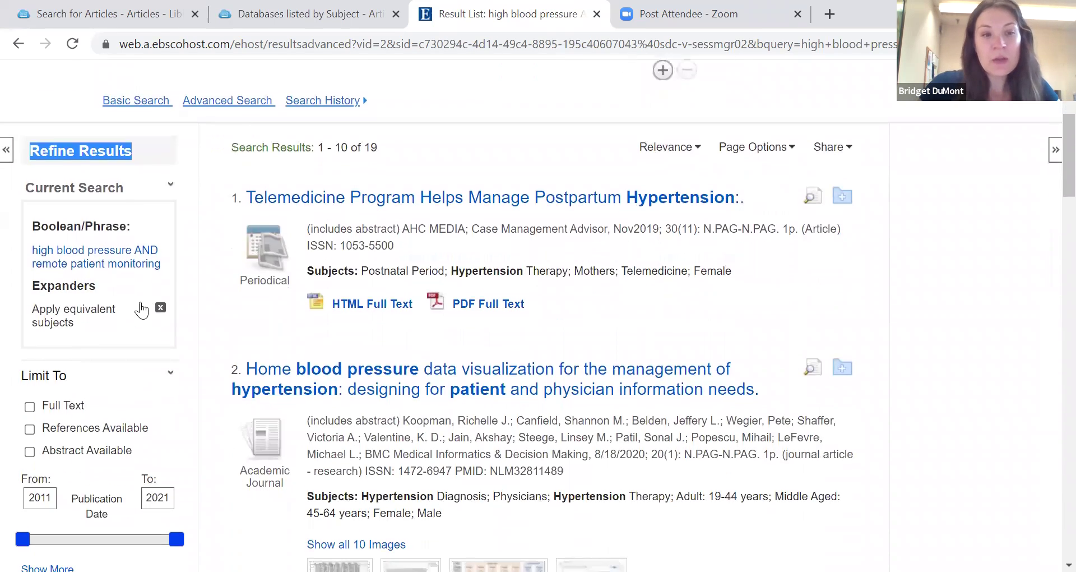
pyautogui.scroll(-1, 140, 303)
pyautogui.scroll(-1, 135, 292)
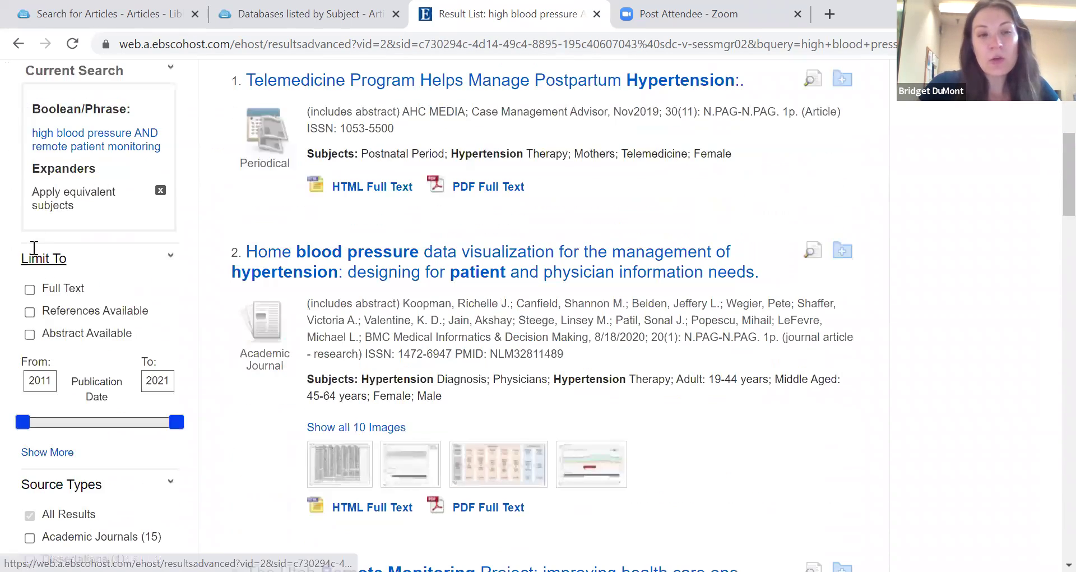
pyautogui.scroll(-2, 30, 245)
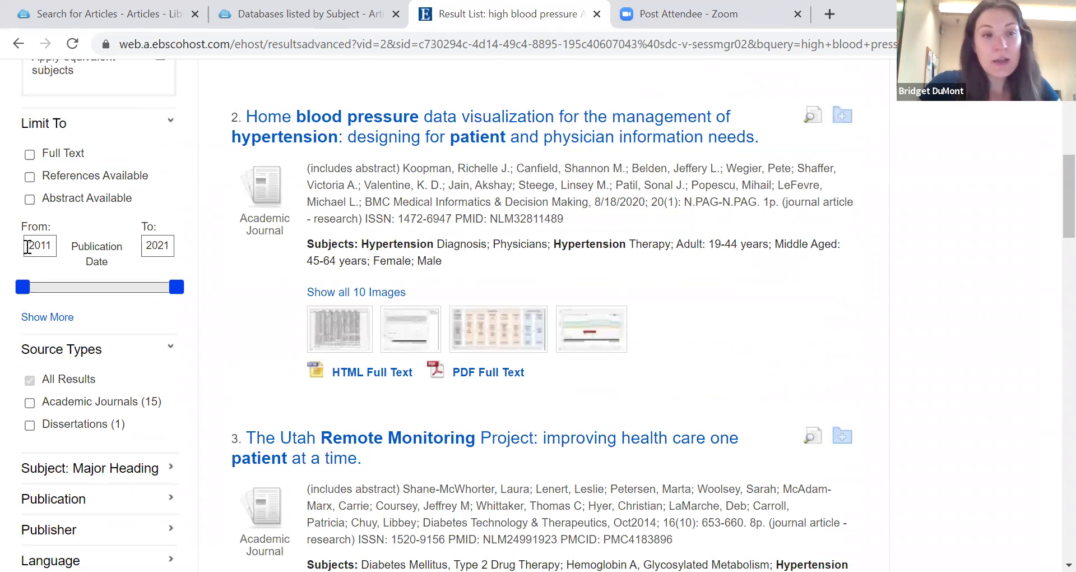
pyautogui.scroll(1, 395, 252)
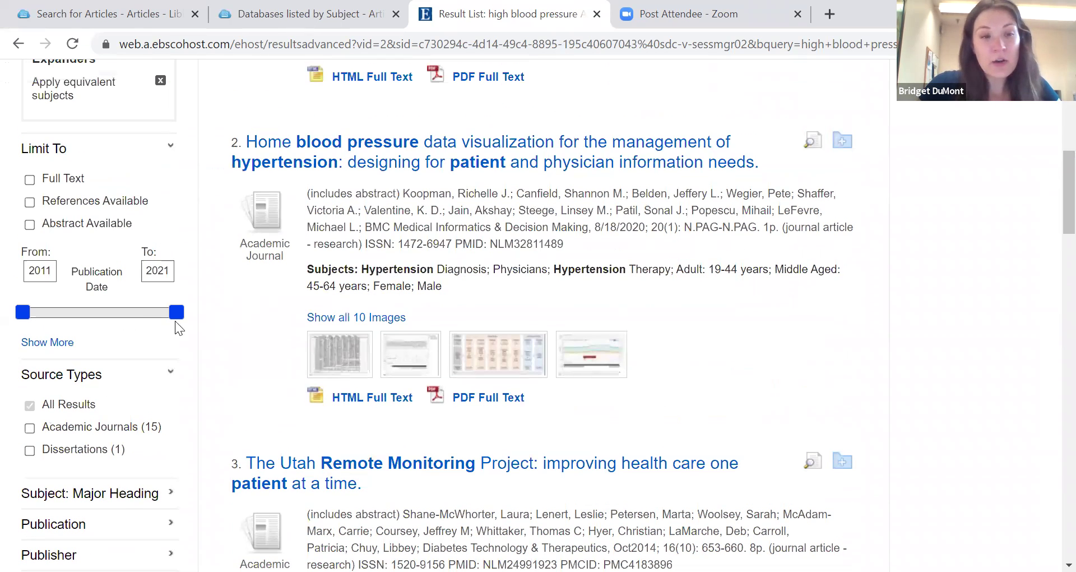
pyautogui.scroll(1, 42, 335)
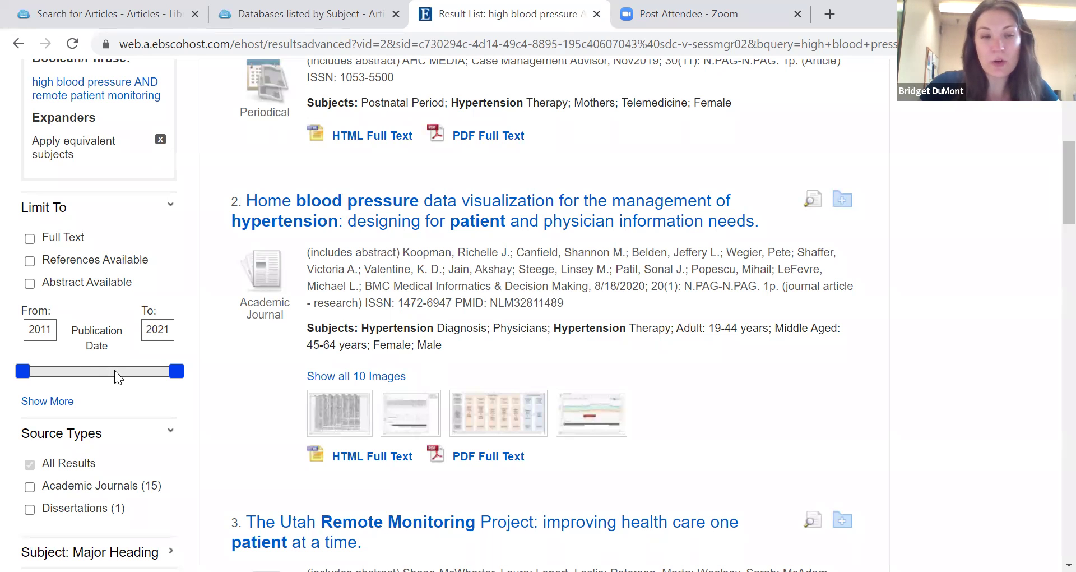
pyautogui.scroll(-2, 115, 370)
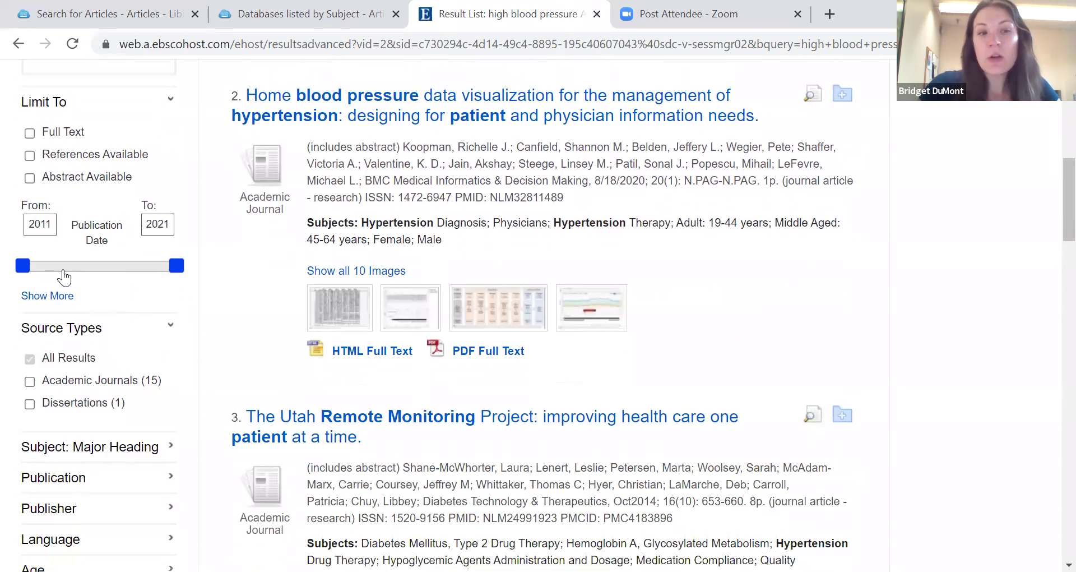
pyautogui.scroll(-1, 62, 279)
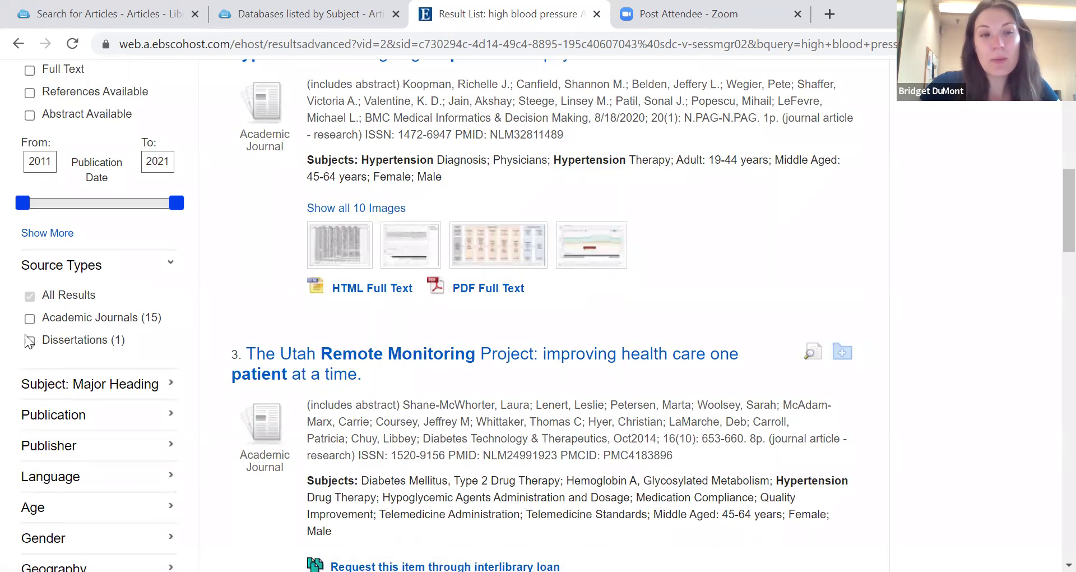
pyautogui.click(30, 320)
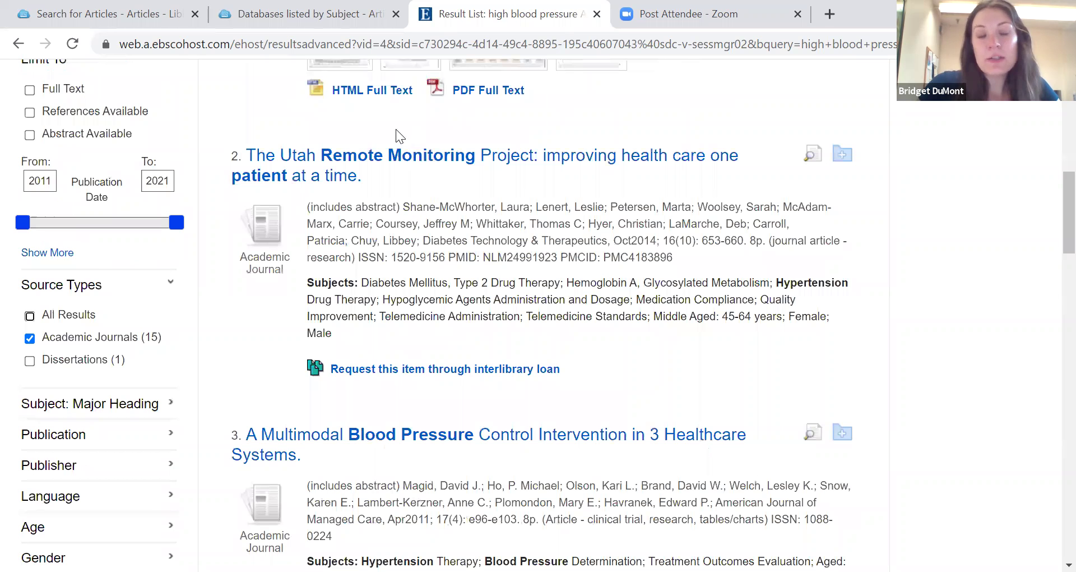
# - Check the total number of search results with the Academic Journals limit applied
pyautogui.scroll(5, 396, 136)
pyautogui.moveTo(377, 121); pyautogui.dragTo(351, 121)
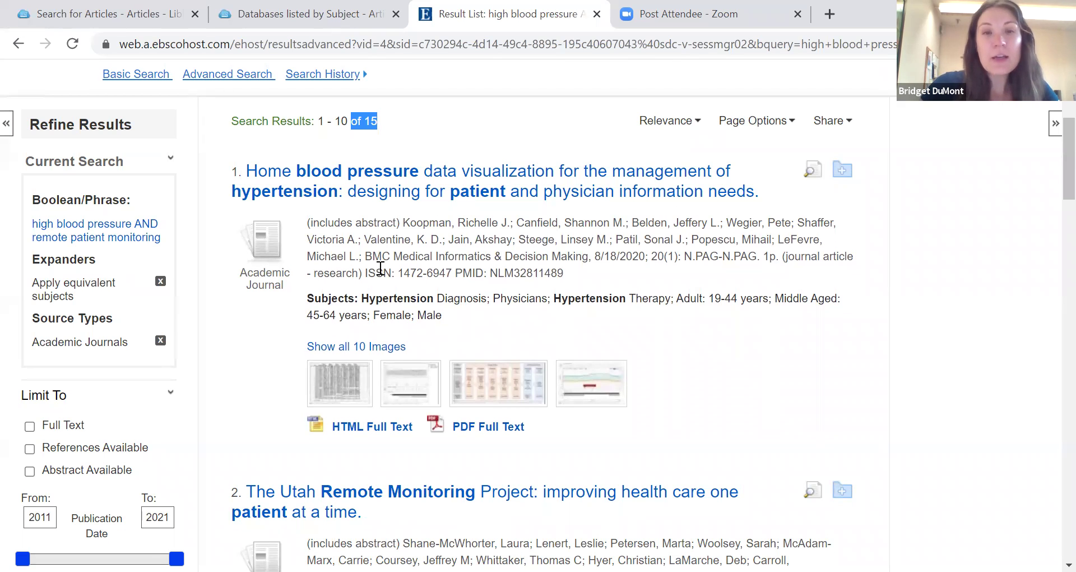
pyautogui.scroll(3, 383, 275)
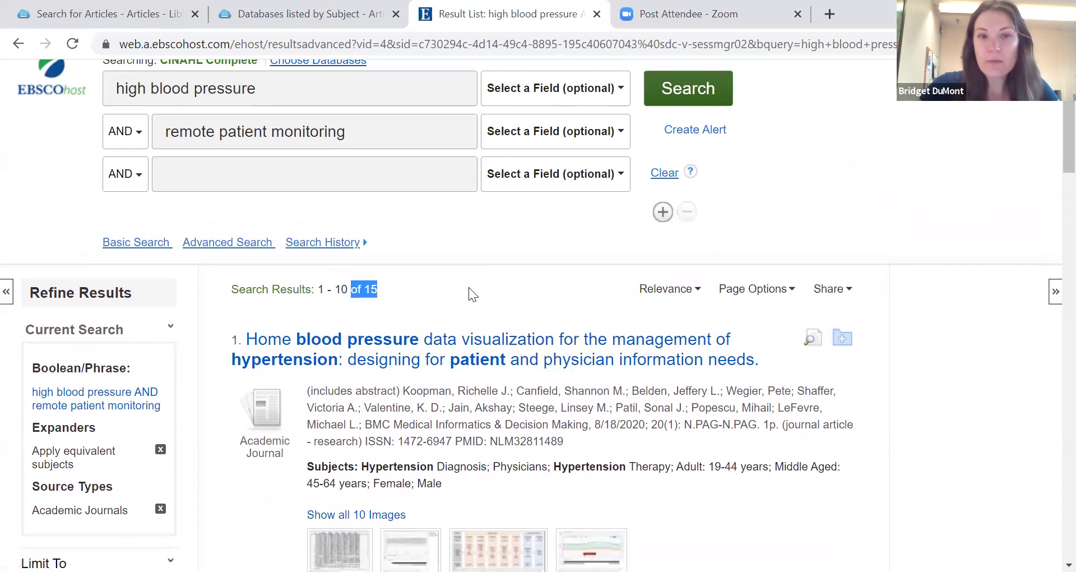
pyautogui.click(469, 287)
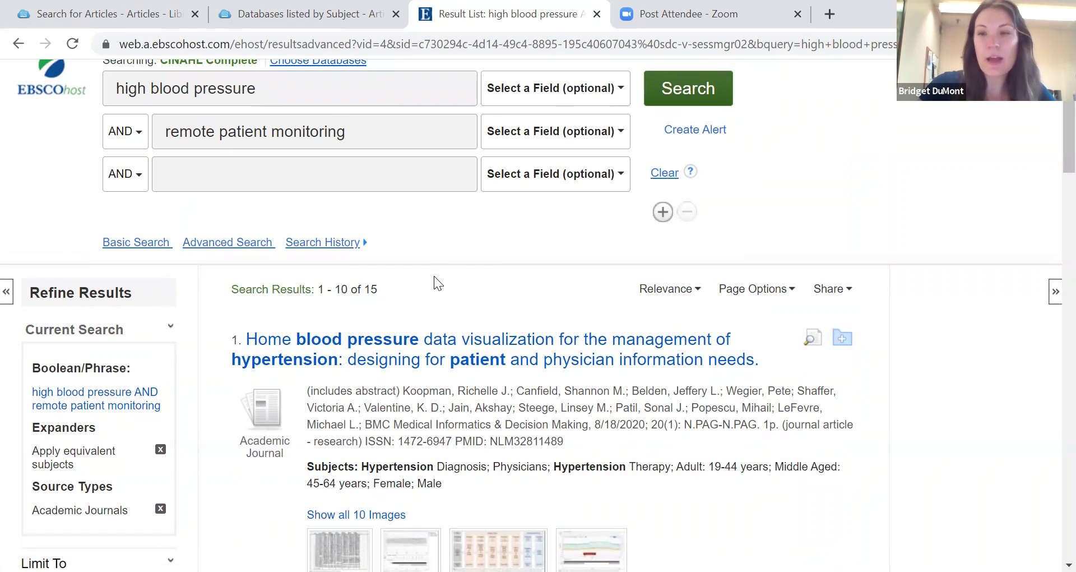
# - Expand the Language, Age and Gender filters of the refinement options to view their choices
pyautogui.scroll(-3, 434, 276)
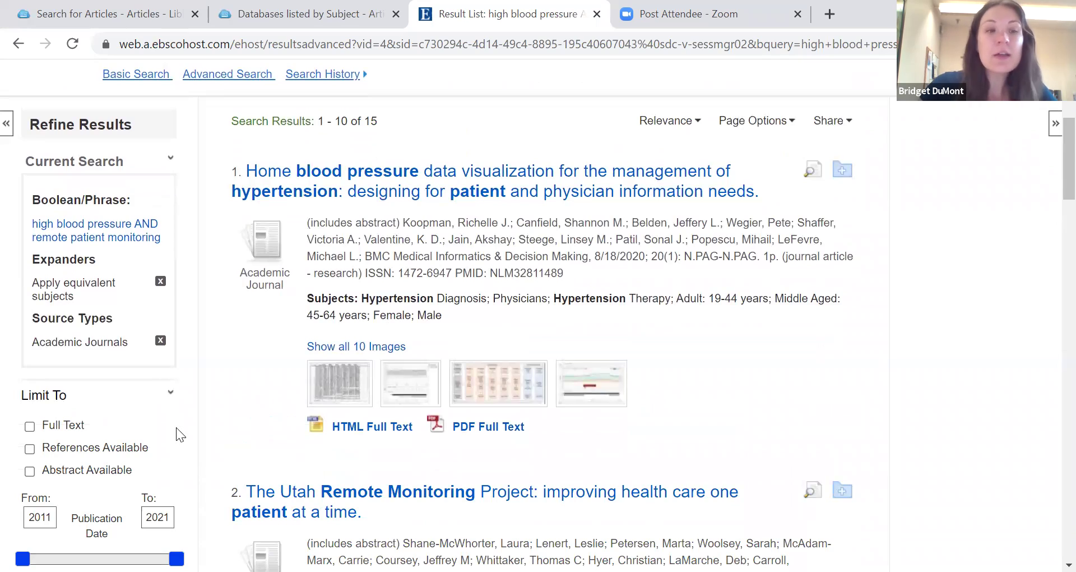
pyautogui.scroll(-1, 176, 427)
pyautogui.scroll(-3, 176, 419)
pyautogui.scroll(2, 173, 405)
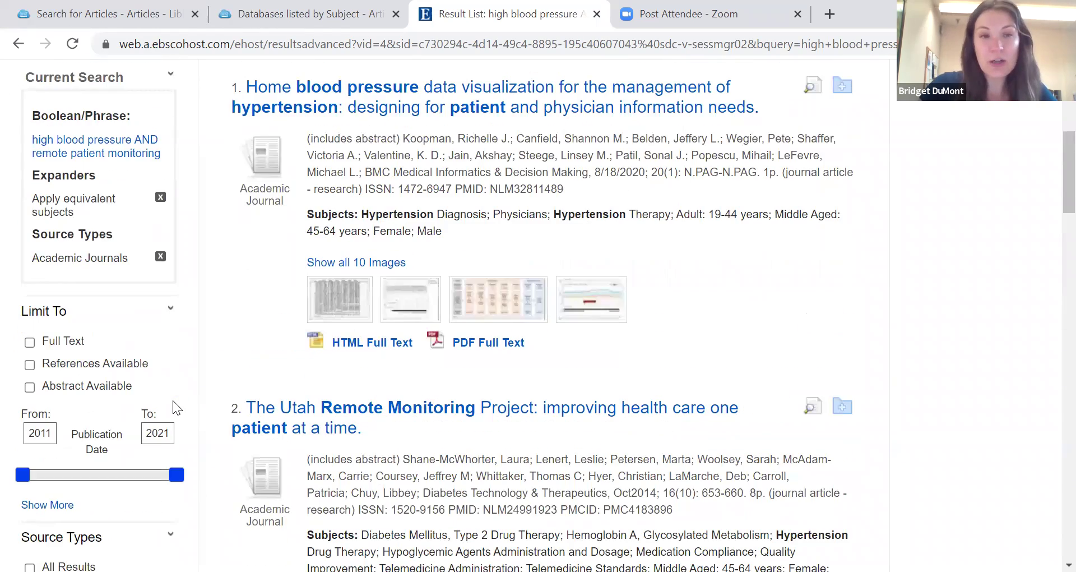
pyautogui.scroll(3, 172, 401)
pyautogui.scroll(-3, 172, 401)
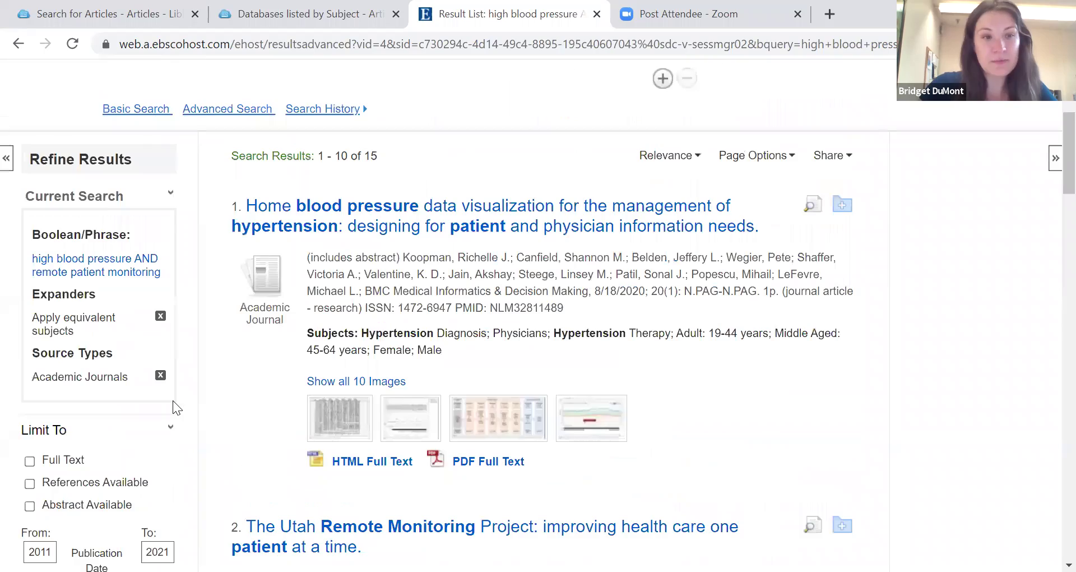
pyautogui.scroll(-8, 173, 400)
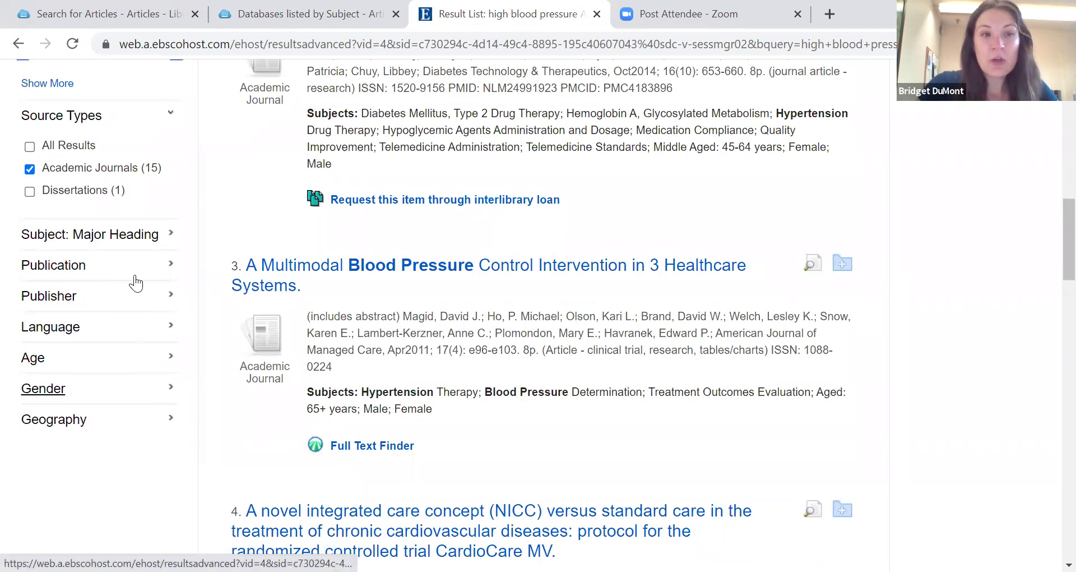
pyautogui.click(171, 244)
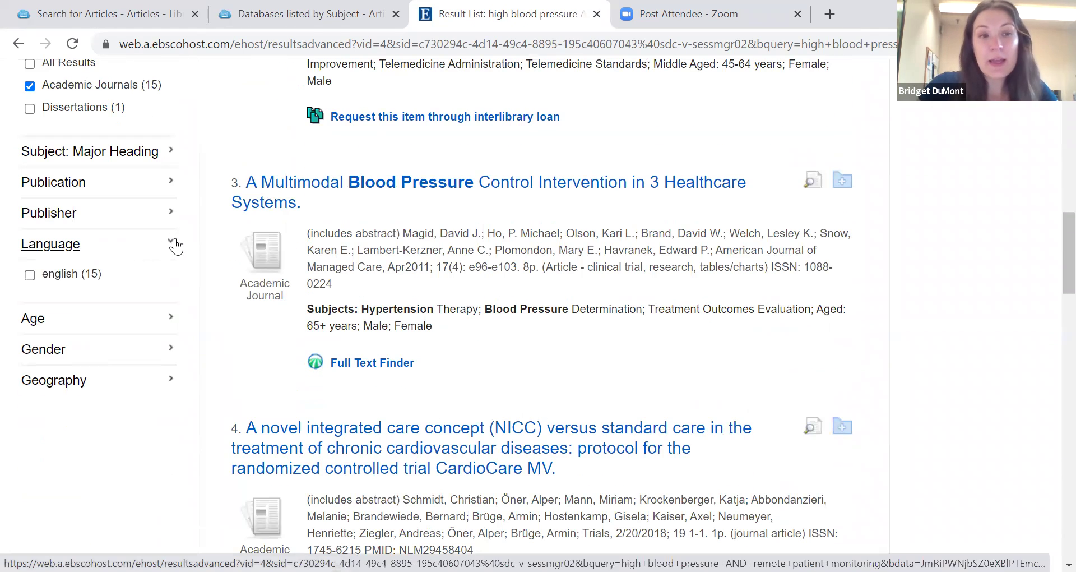
pyautogui.click(167, 321)
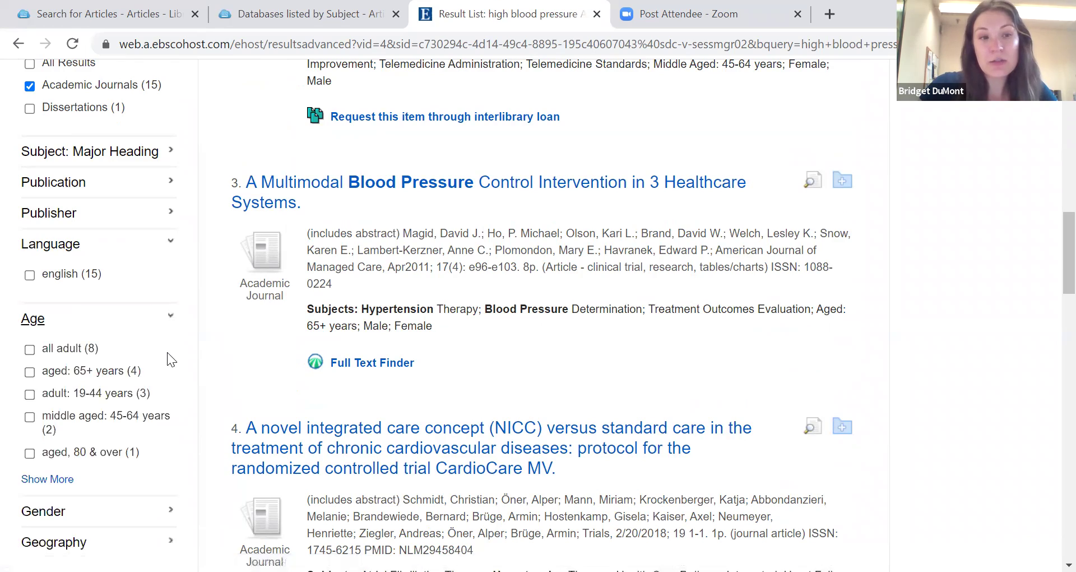
pyautogui.scroll(-2, 162, 352)
pyautogui.scroll(-1, 162, 352)
pyautogui.click(163, 349)
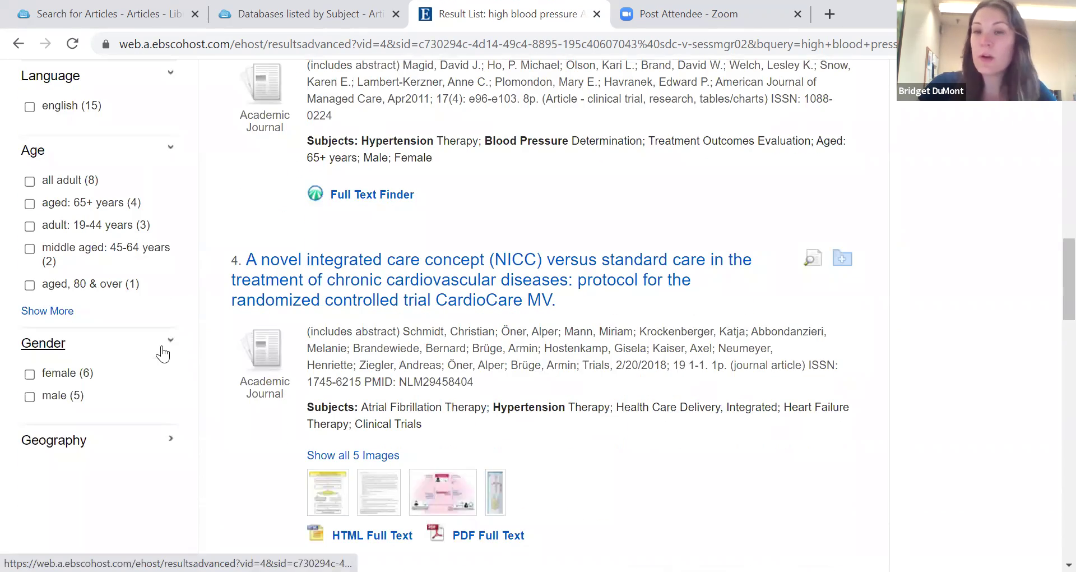
# - Open the record of the first result, "Home blood pressure data visualization for the management of hypertension"
pyautogui.scroll(1, 461, 380)
pyautogui.scroll(12, 460, 380)
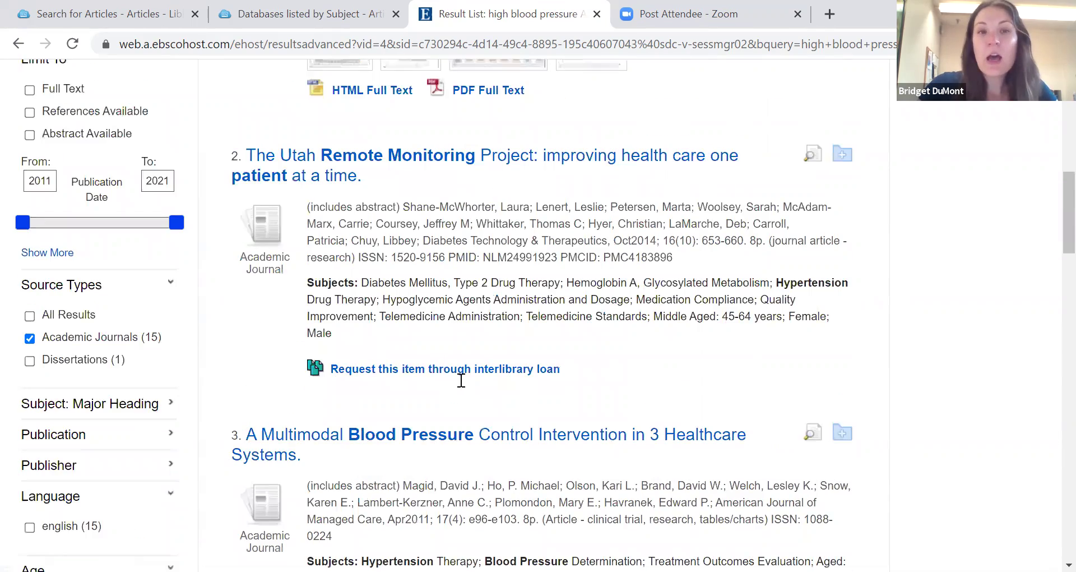
pyautogui.scroll(3, 412, 385)
pyautogui.scroll(-2, 413, 379)
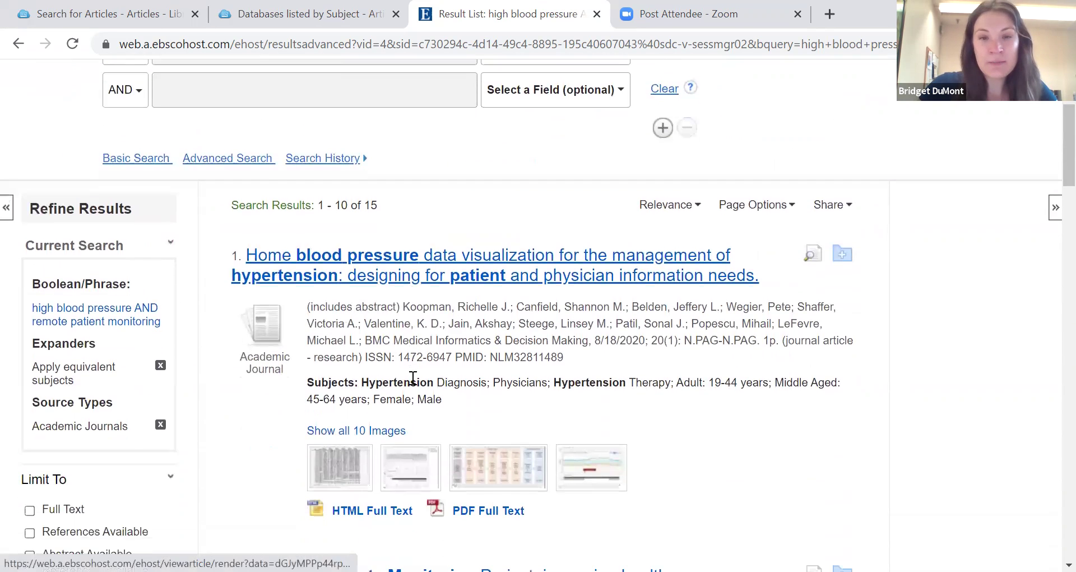
pyautogui.scroll(-1, 494, 295)
pyautogui.scroll(-1, 493, 296)
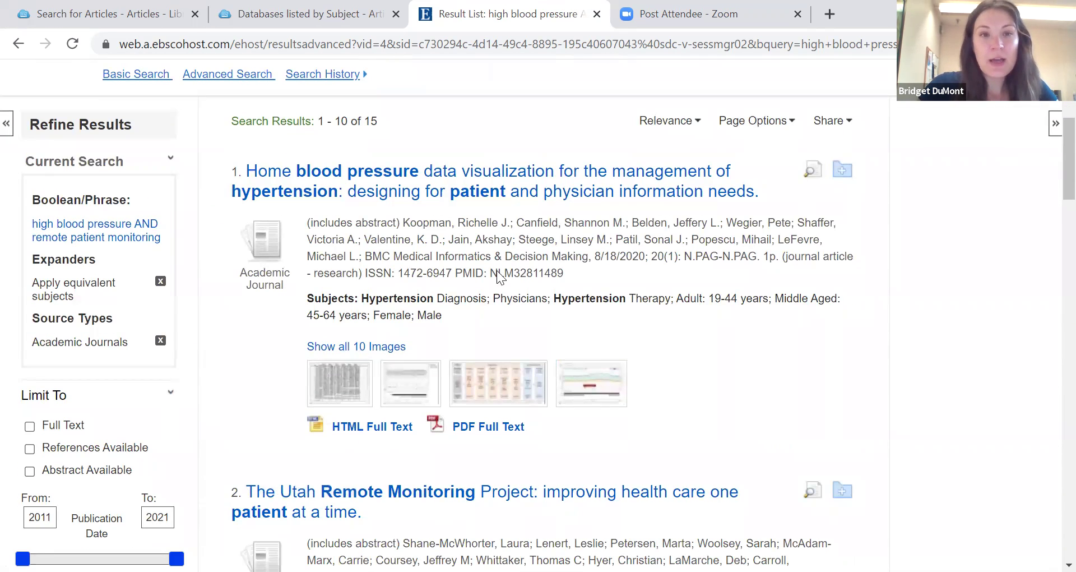
pyautogui.click(493, 175)
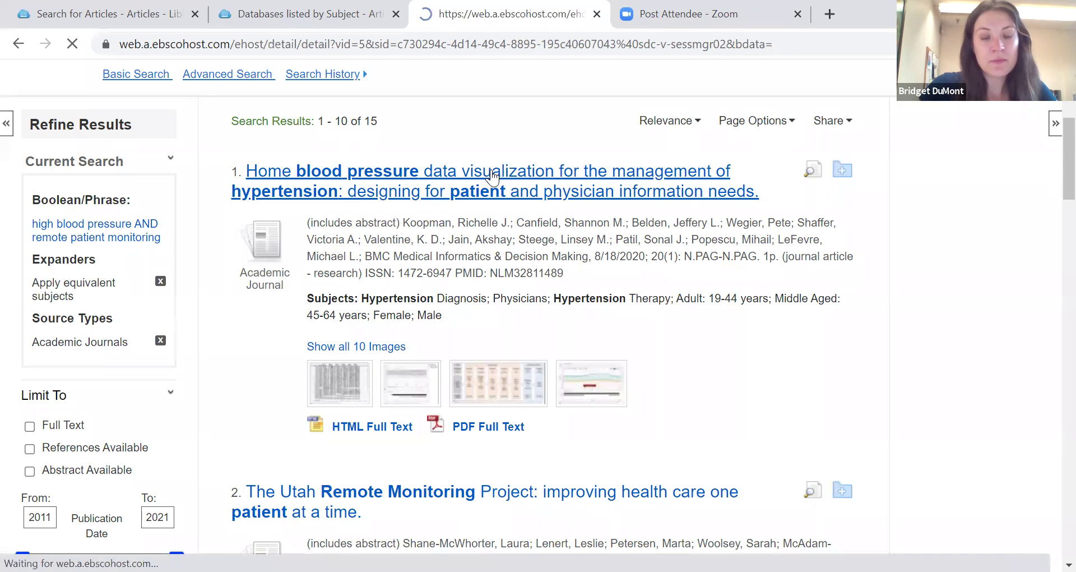
# - Look over the article's title, authors, source, publication type, and major and minor subjects in the detailed record
pyautogui.scroll(-3, 197, 224)
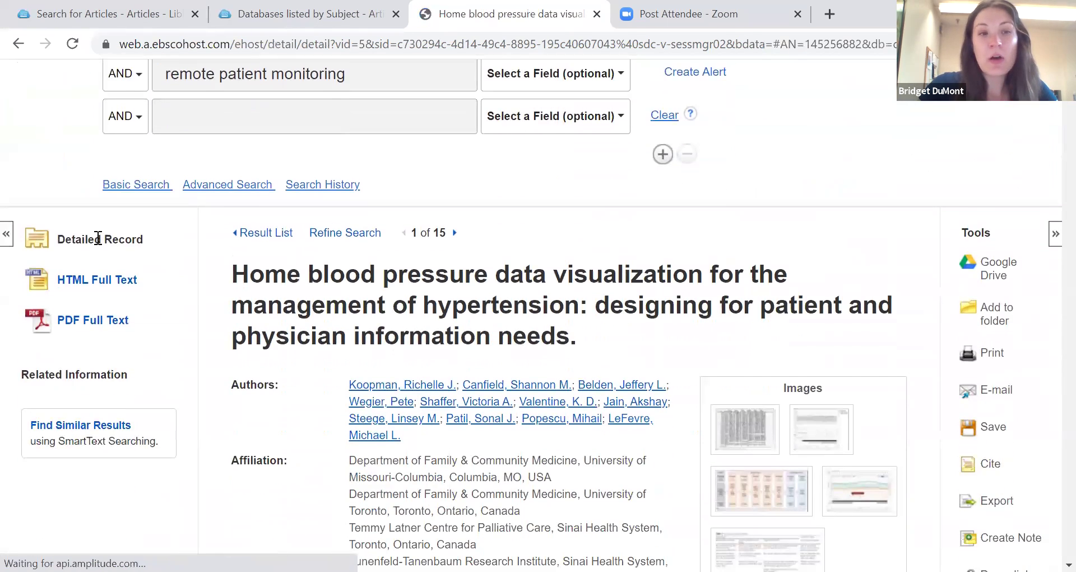
pyautogui.moveTo(579, 337); pyautogui.dragTo(234, 274)
pyautogui.click(234, 274)
pyautogui.scroll(-3, 391, 222)
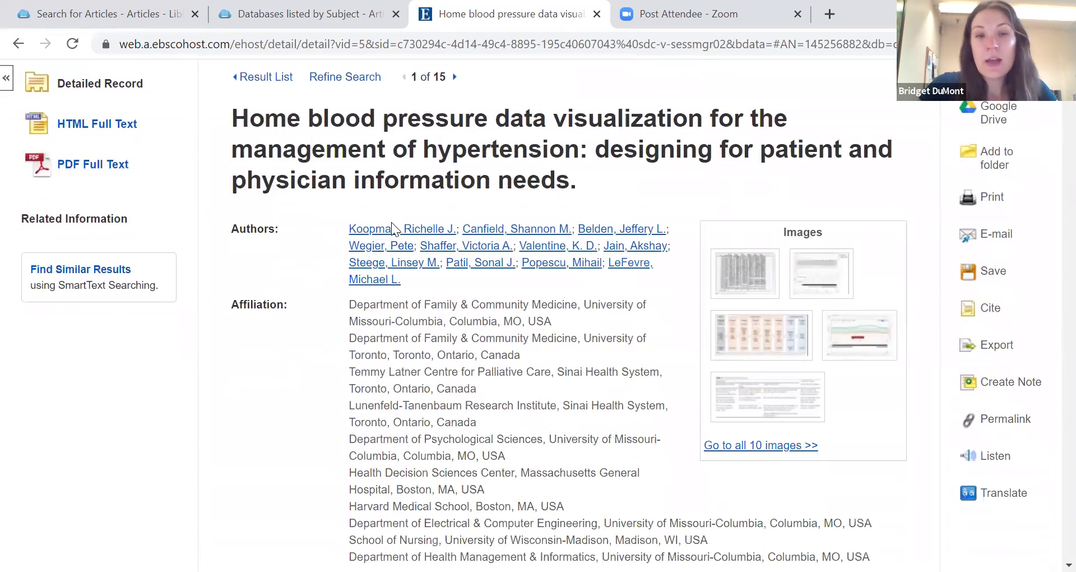
pyautogui.scroll(-5, 401, 288)
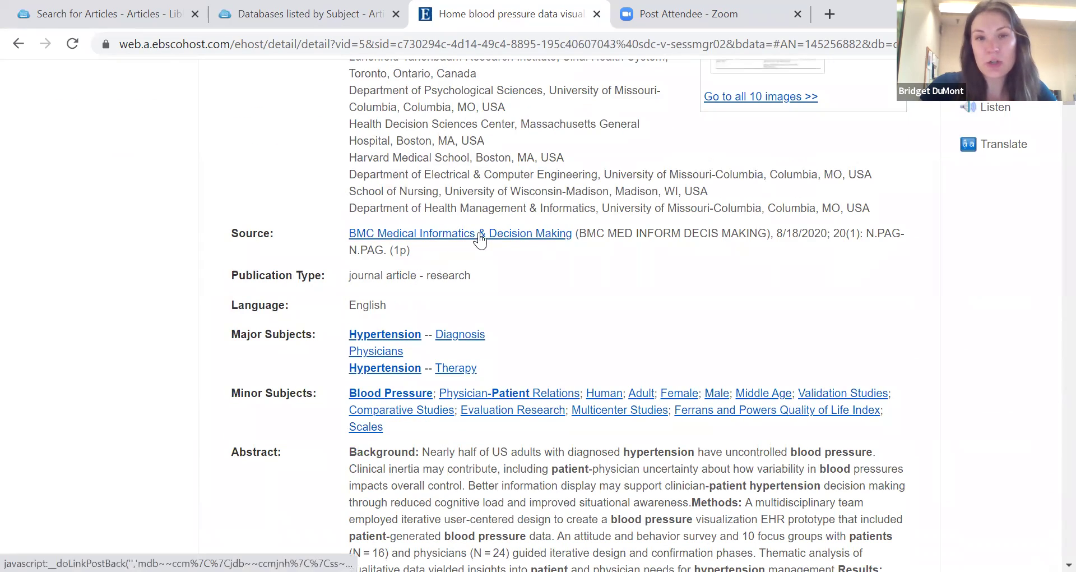
pyautogui.scroll(-1, 393, 236)
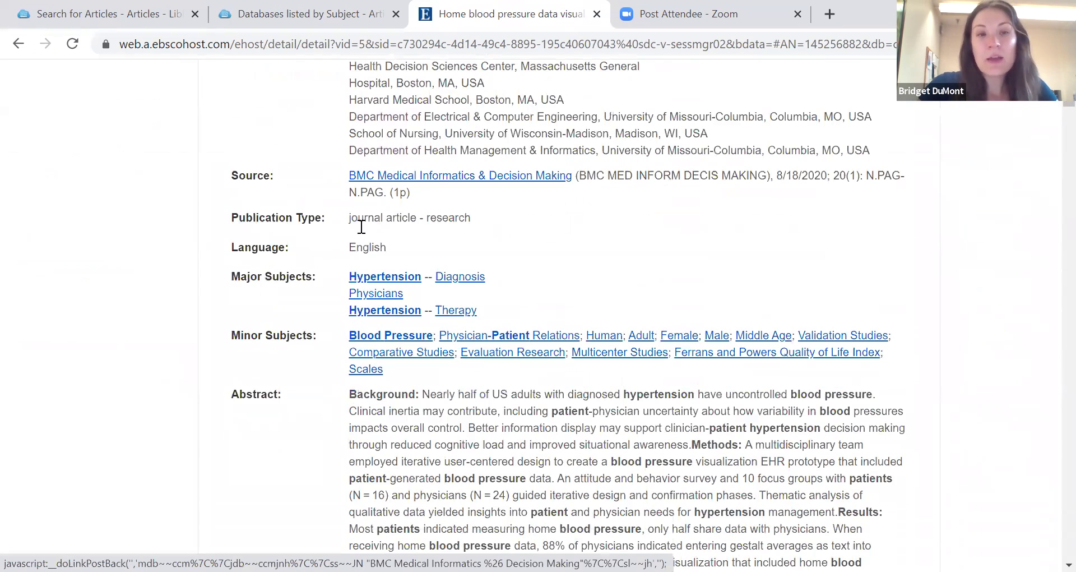
pyautogui.scroll(-1, 383, 261)
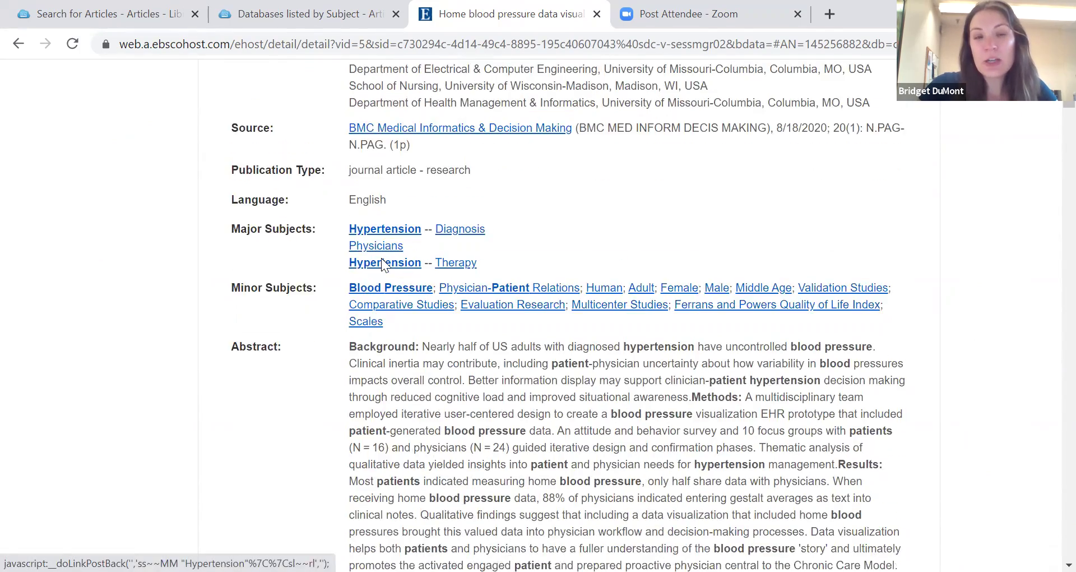
pyautogui.scroll(-2, 390, 255)
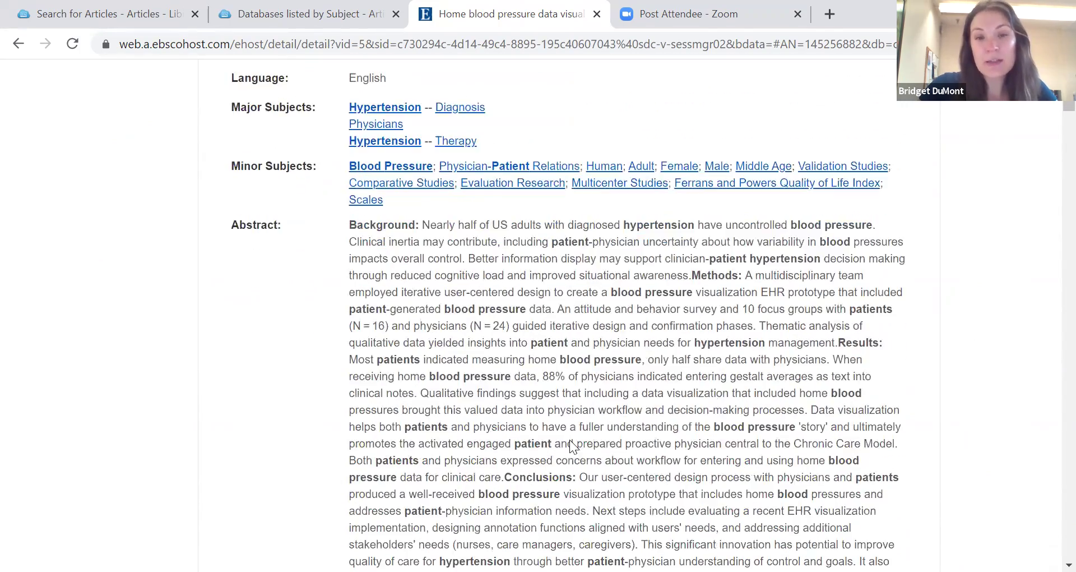
# - Examine the article's abstract and the record details below it, from Journal Subset to the DOI and images
pyautogui.moveTo(537, 503); pyautogui.dragTo(349, 114)
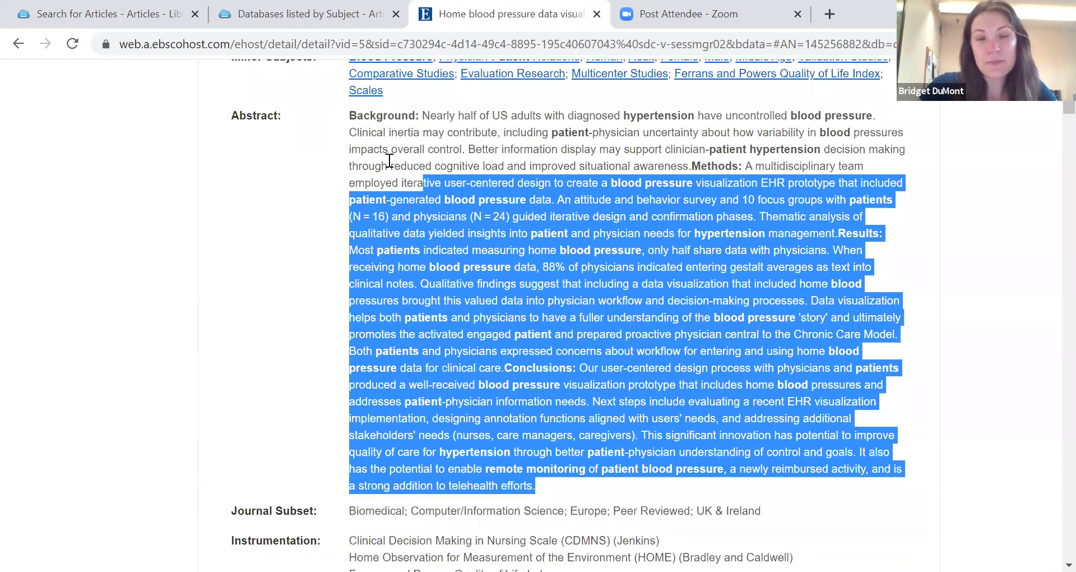
pyautogui.click(404, 206)
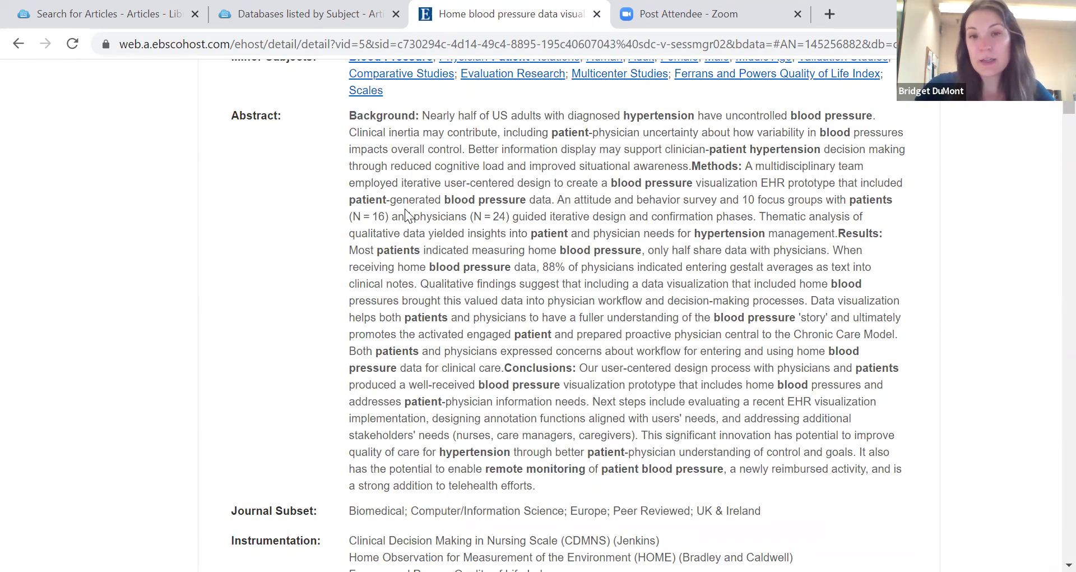
pyautogui.scroll(2, 403, 206)
pyautogui.scroll(-2, 405, 217)
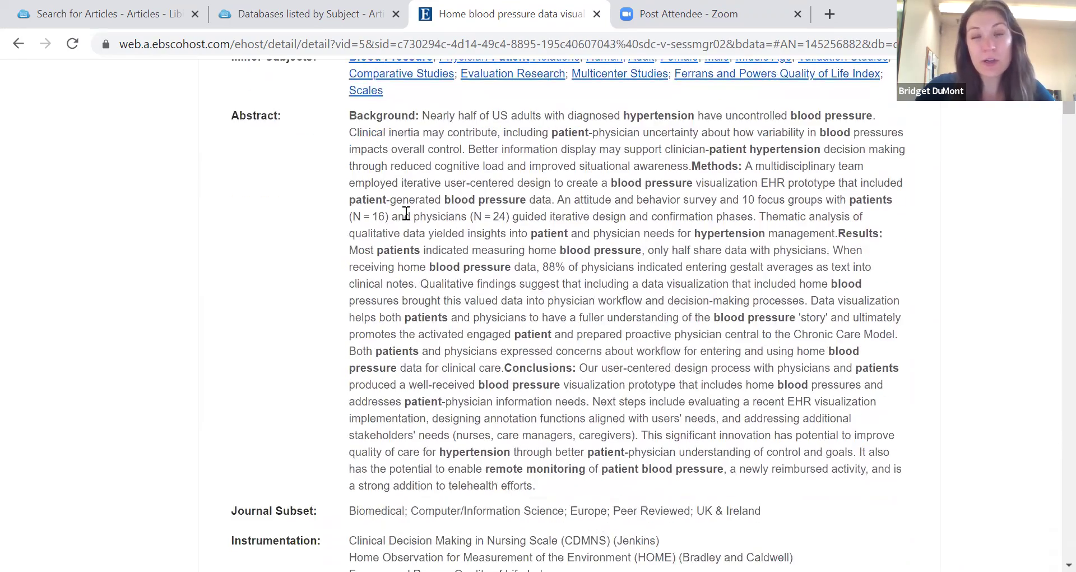
pyautogui.scroll(1, 406, 217)
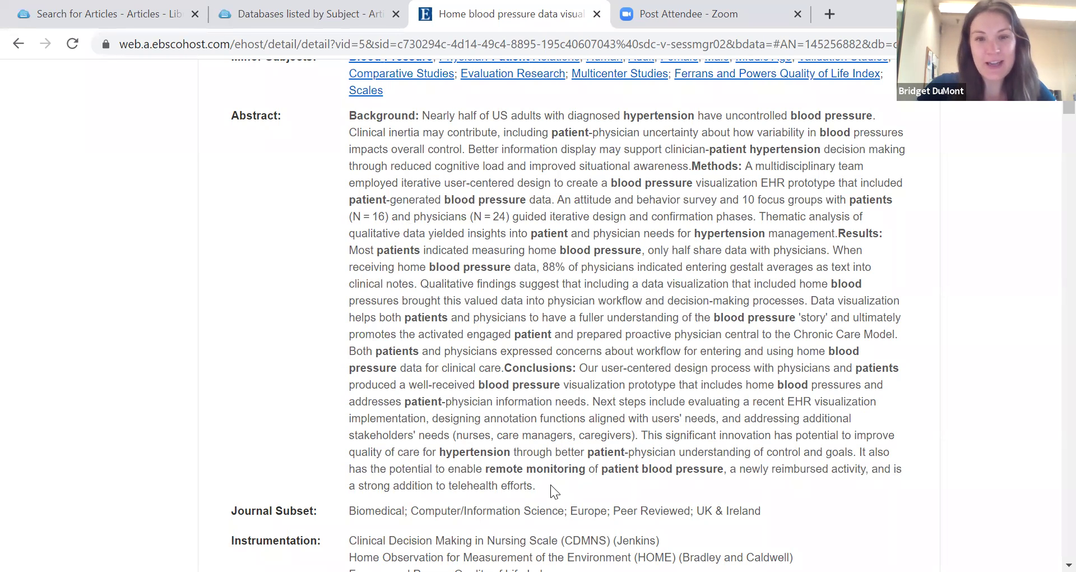
pyautogui.moveTo(548, 482); pyautogui.dragTo(438, 179)
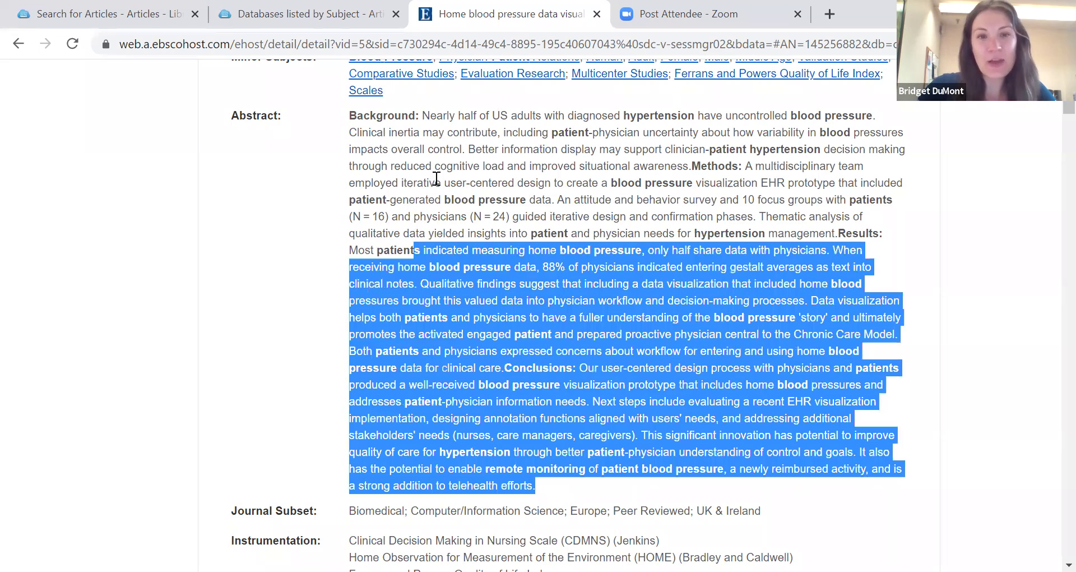
pyautogui.click(472, 387)
pyautogui.scroll(-5, 502, 411)
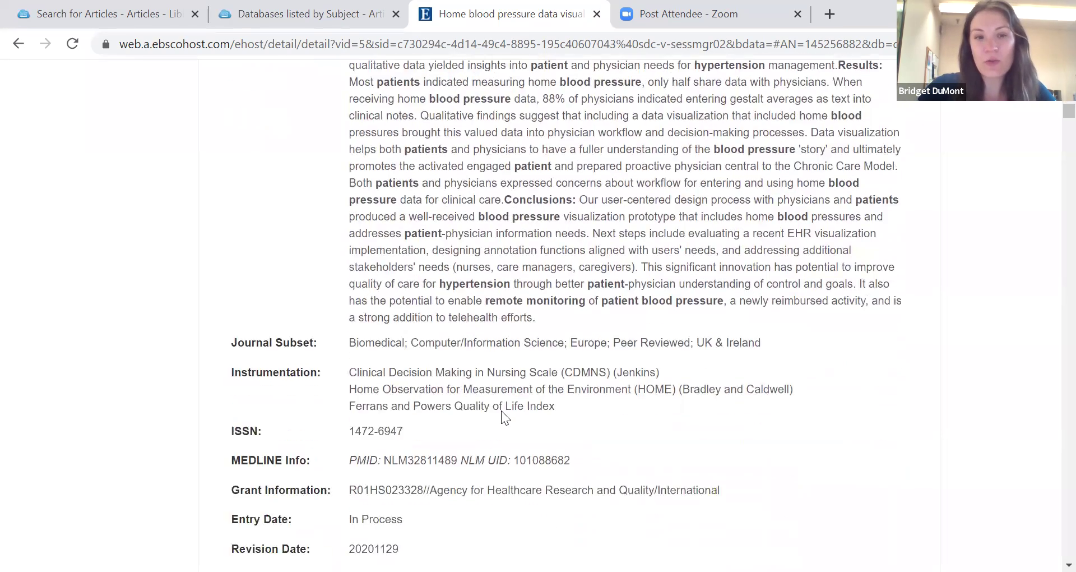
pyautogui.scroll(-1, 550, 434)
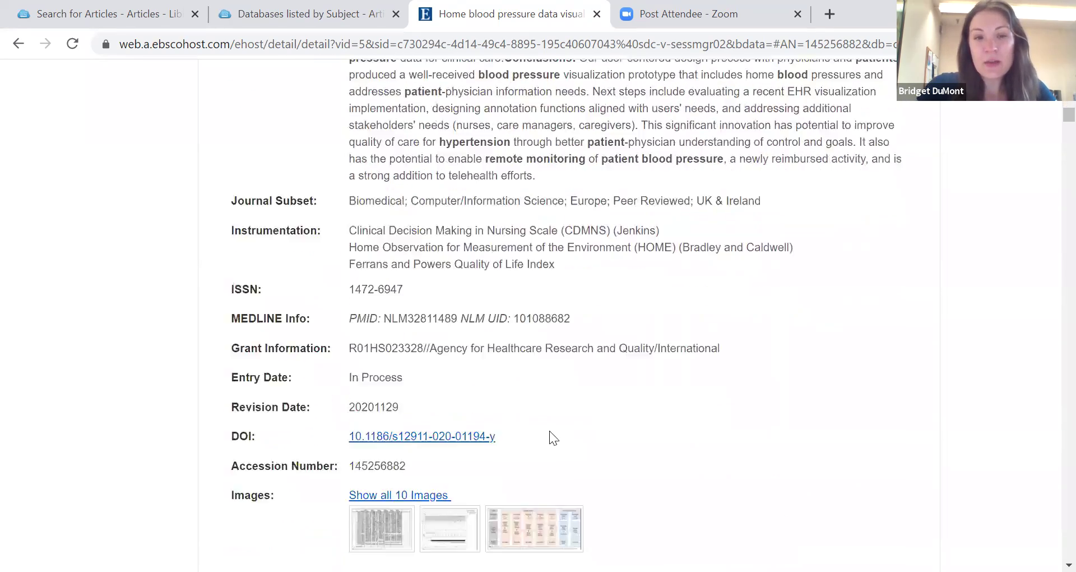
# - Open the PDF full text of the article "Home blood pressure data visualization for the management of hypertension"
pyautogui.scroll(2, 550, 426)
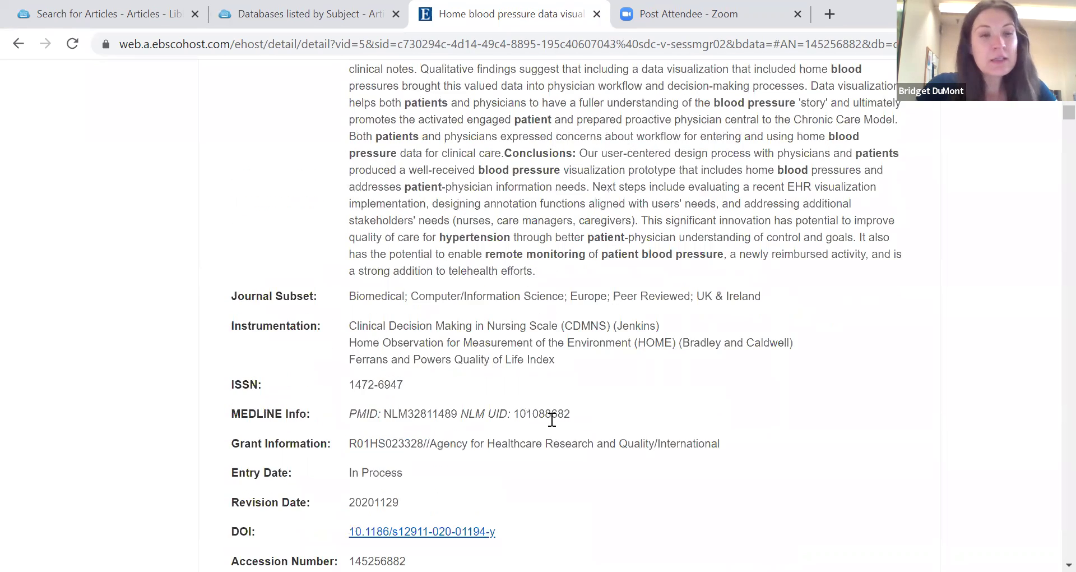
pyautogui.scroll(3, 550, 424)
pyautogui.scroll(15, 149, 329)
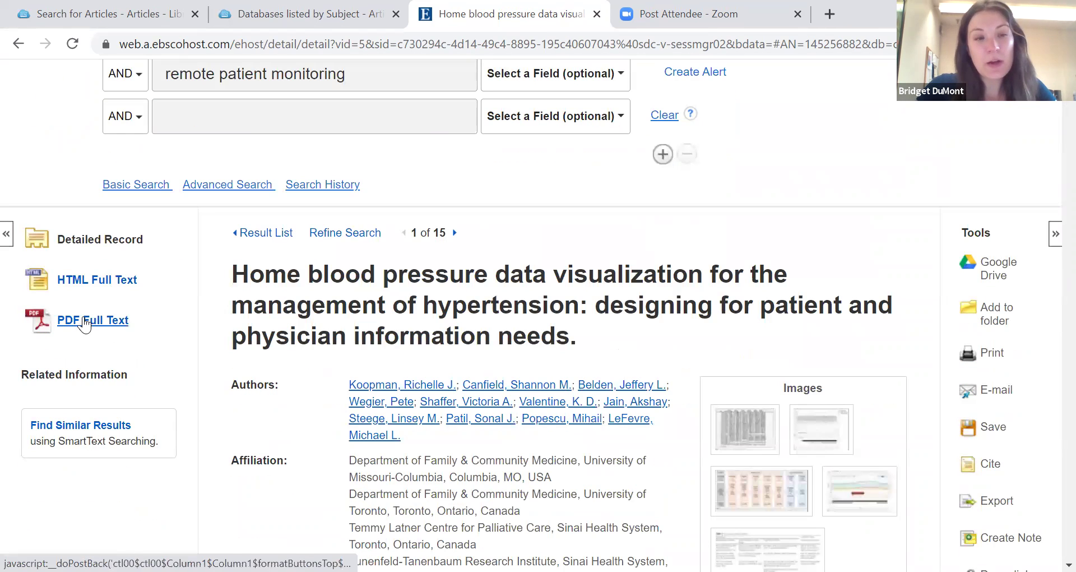
pyautogui.click(77, 325)
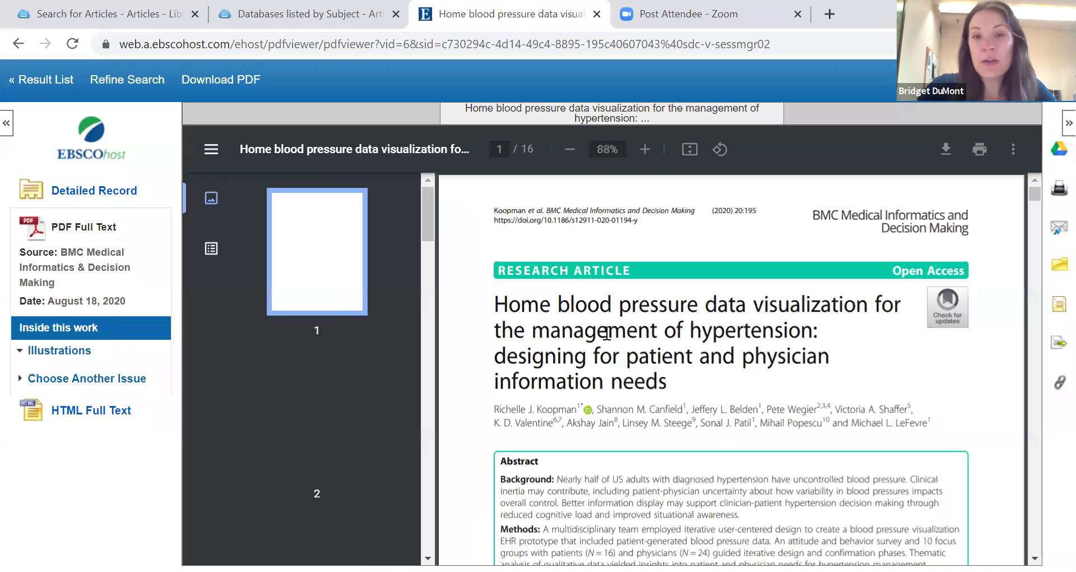
# - Read through the abstract on the first page of the PDF and return to the article's detailed record
pyautogui.scroll(-1, 607, 333)
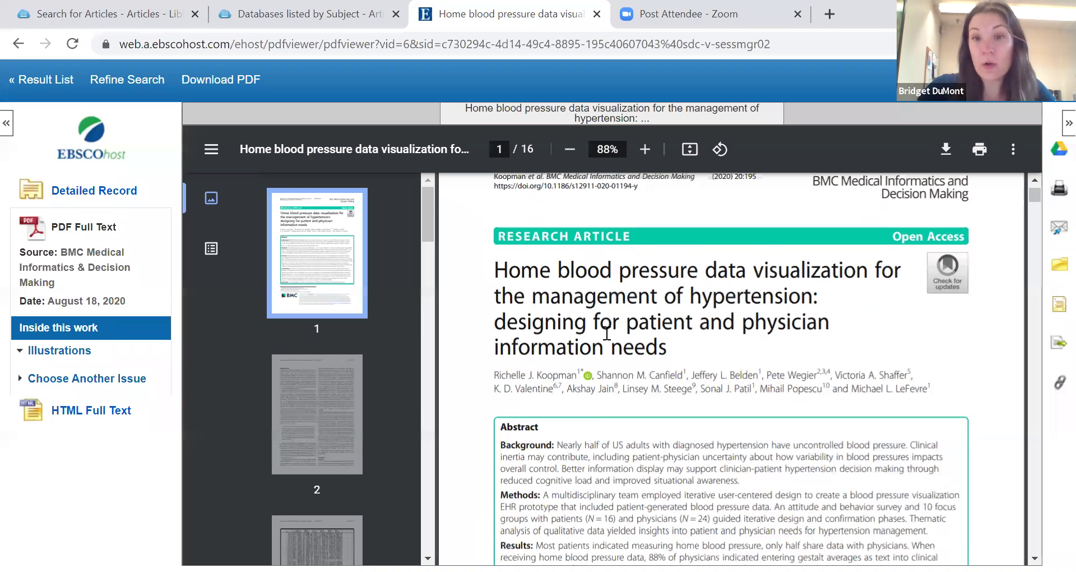
pyautogui.scroll(-12, 607, 333)
pyautogui.scroll(10, 884, 238)
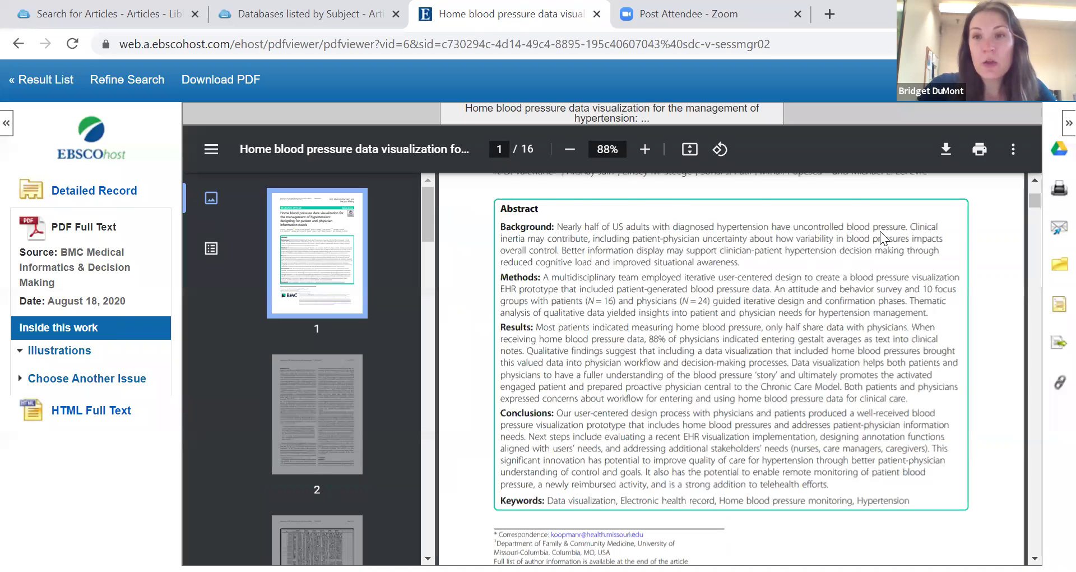
pyautogui.scroll(7, 952, 200)
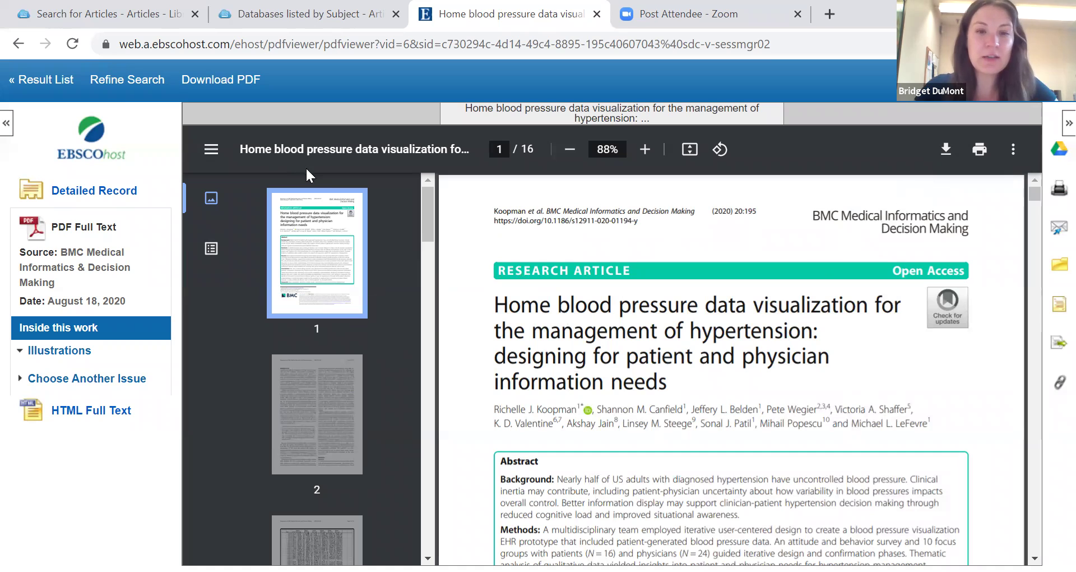
pyautogui.click(16, 45)
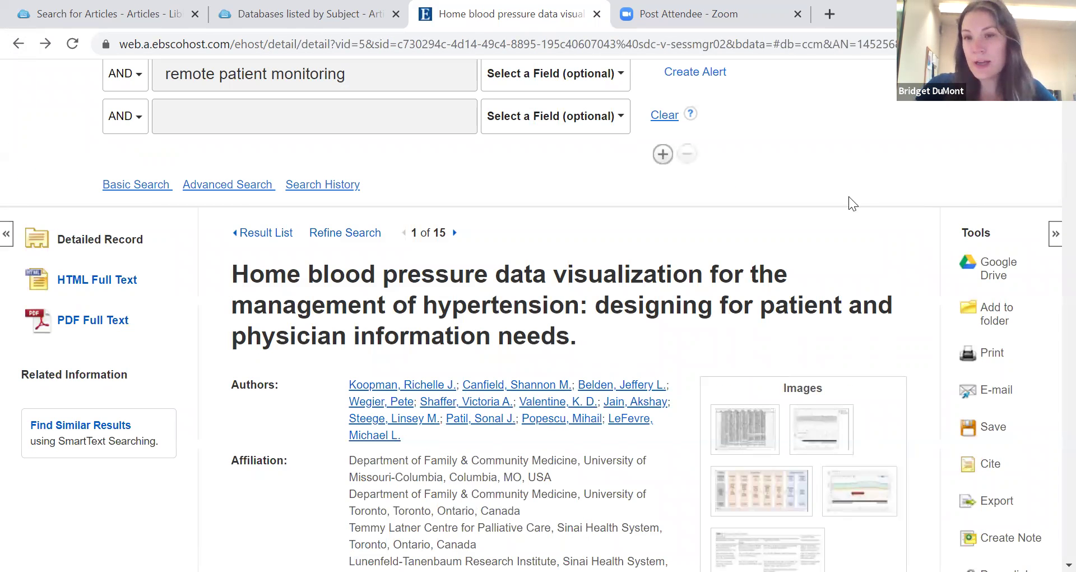
# - Look over the tools available for the article and display its citation formats
pyautogui.scroll(-2, 1053, 121)
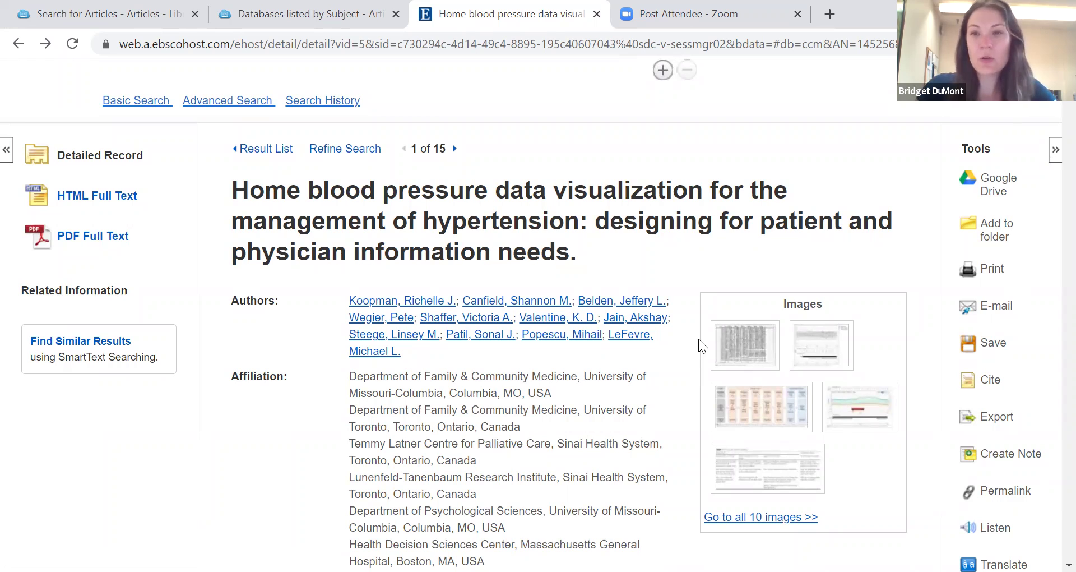
pyautogui.scroll(-2, 1009, 187)
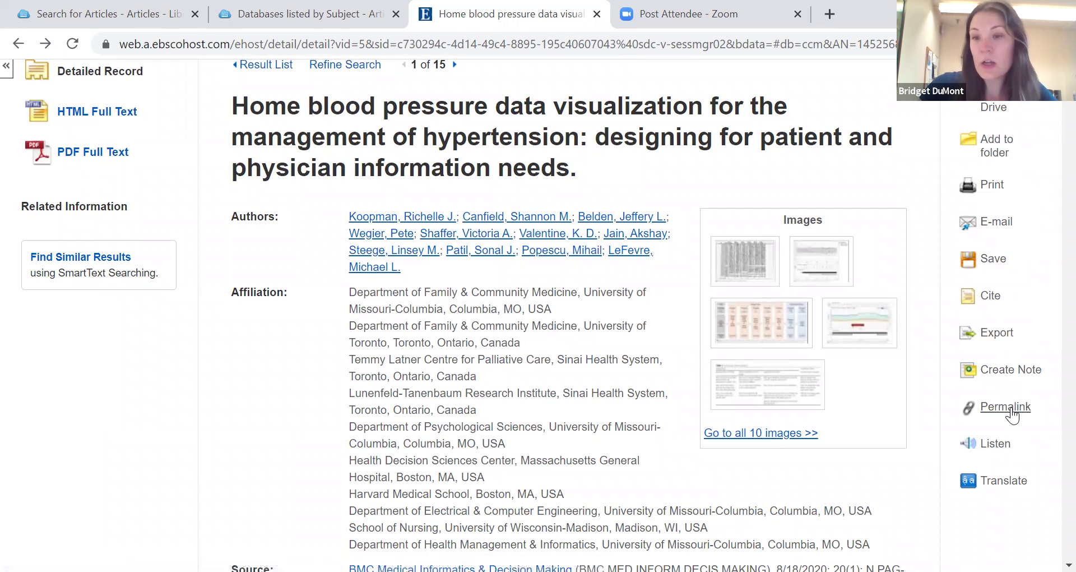
pyautogui.scroll(2, 989, 368)
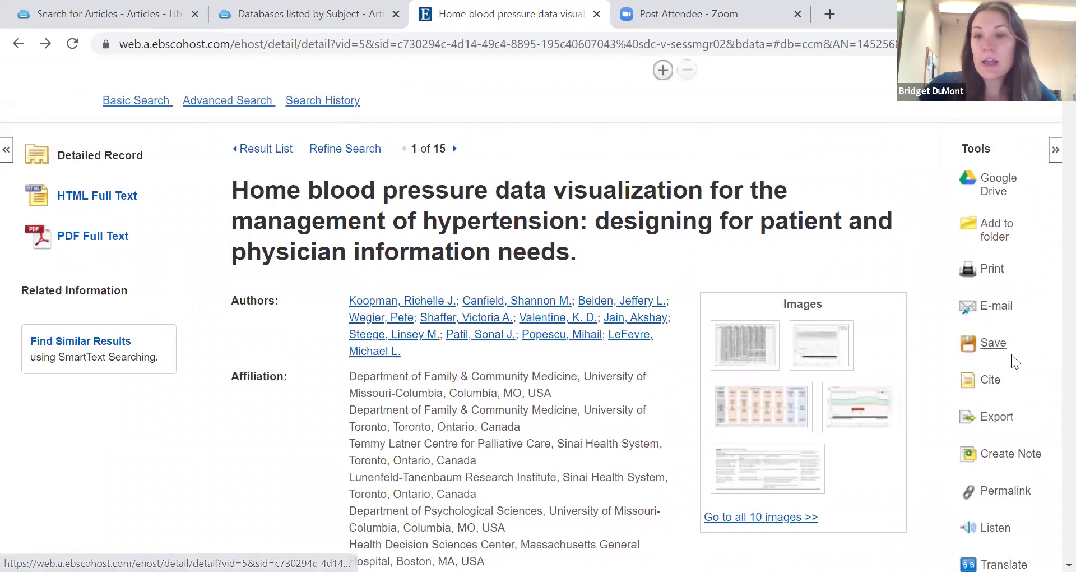
pyautogui.click(990, 387)
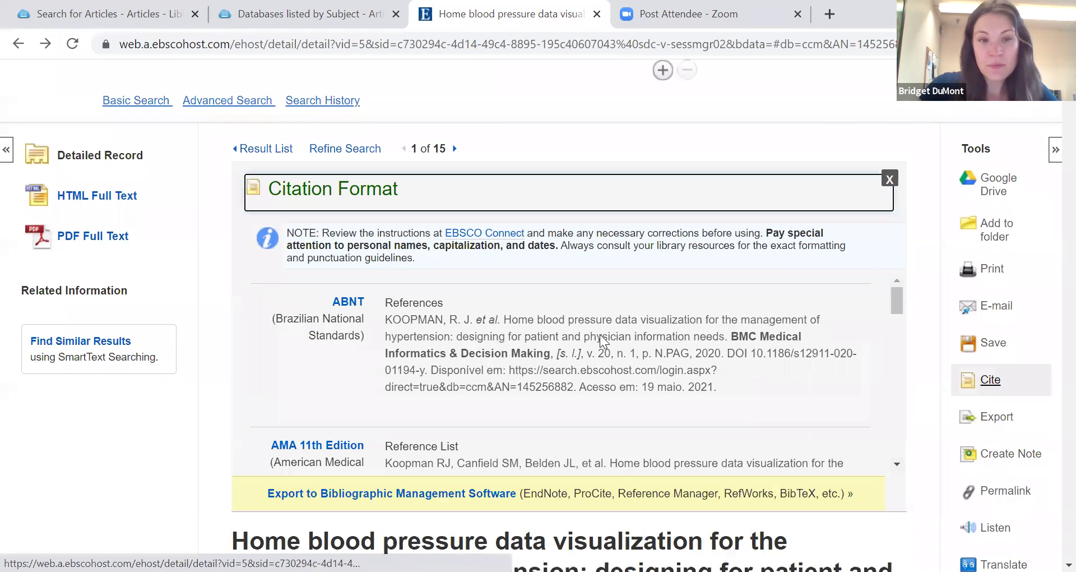
# - Find the APA 7th Edition reference in the citation formats, highlight the whole citation and clear the selection
pyautogui.scroll(-3, 600, 337)
pyautogui.moveTo(675, 389); pyautogui.dragTo(384, 312)
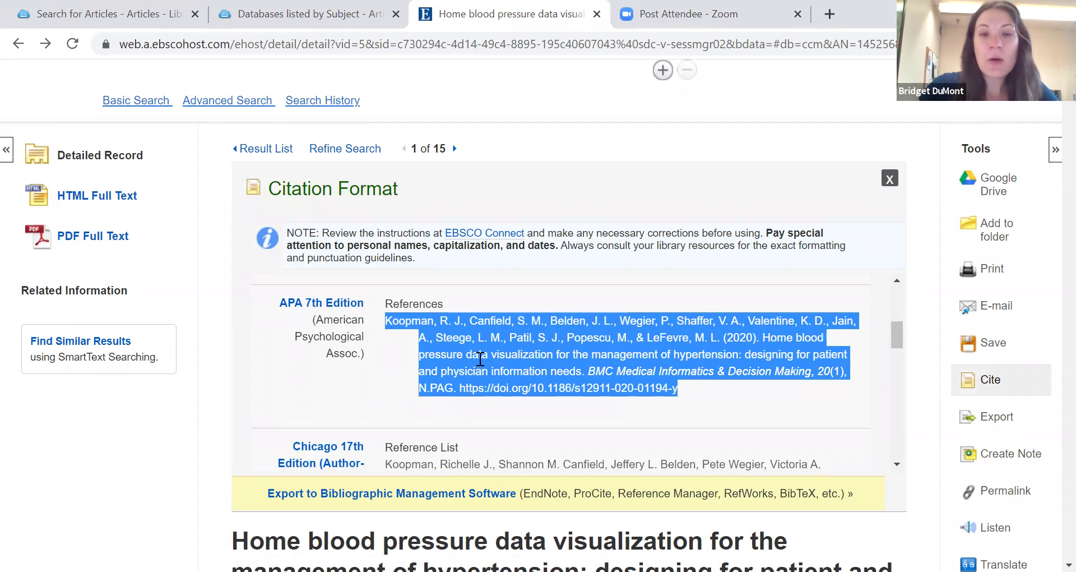
pyautogui.scroll(1, 479, 359)
pyautogui.scroll(-1, 479, 359)
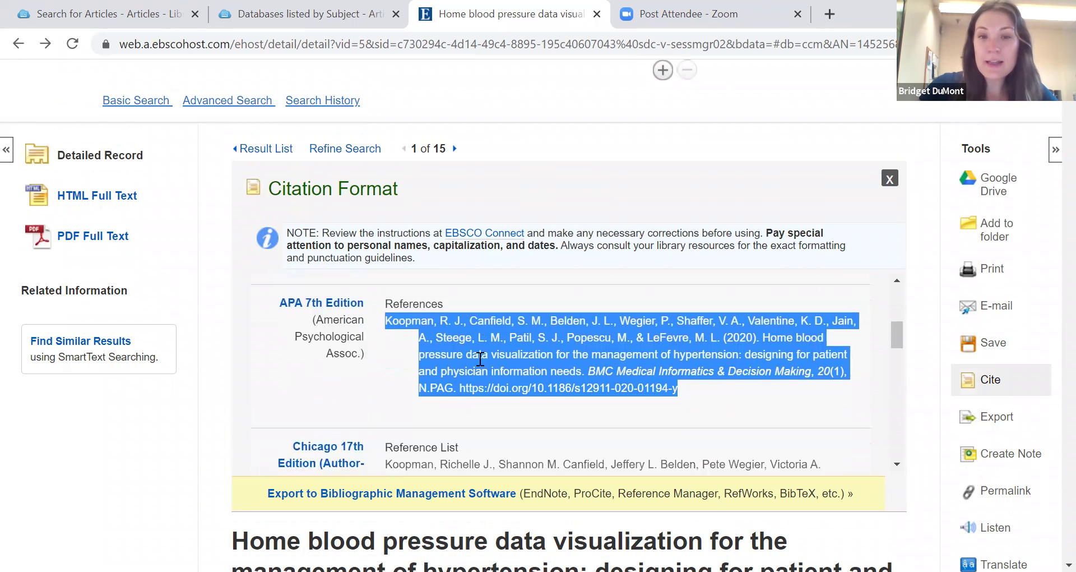
pyautogui.click(690, 386)
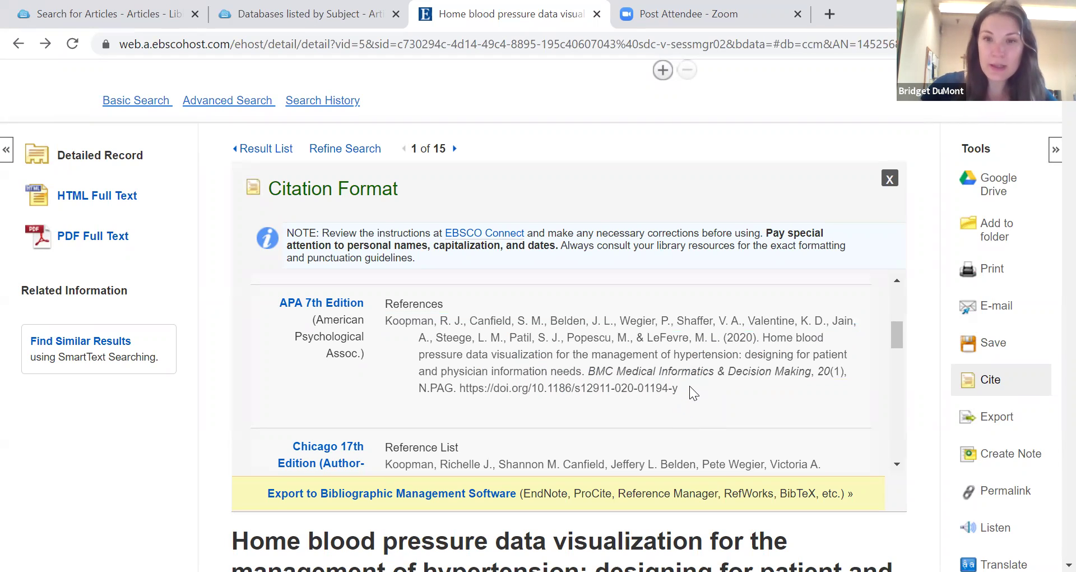
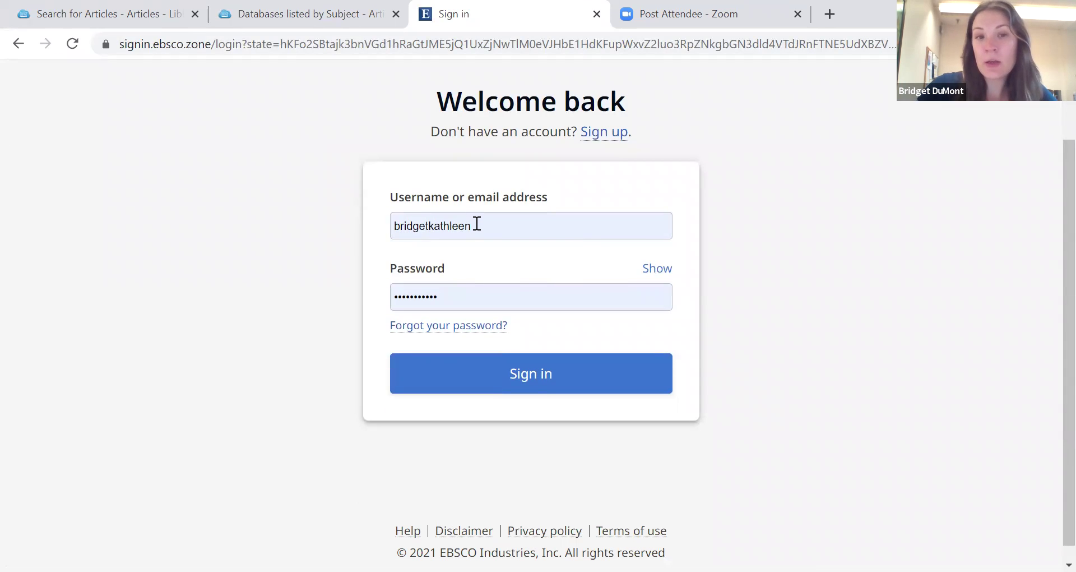
# - Sign in to the personal EBSCO account with the prefilled username and password to return to the article record
pyautogui.click(522, 385)
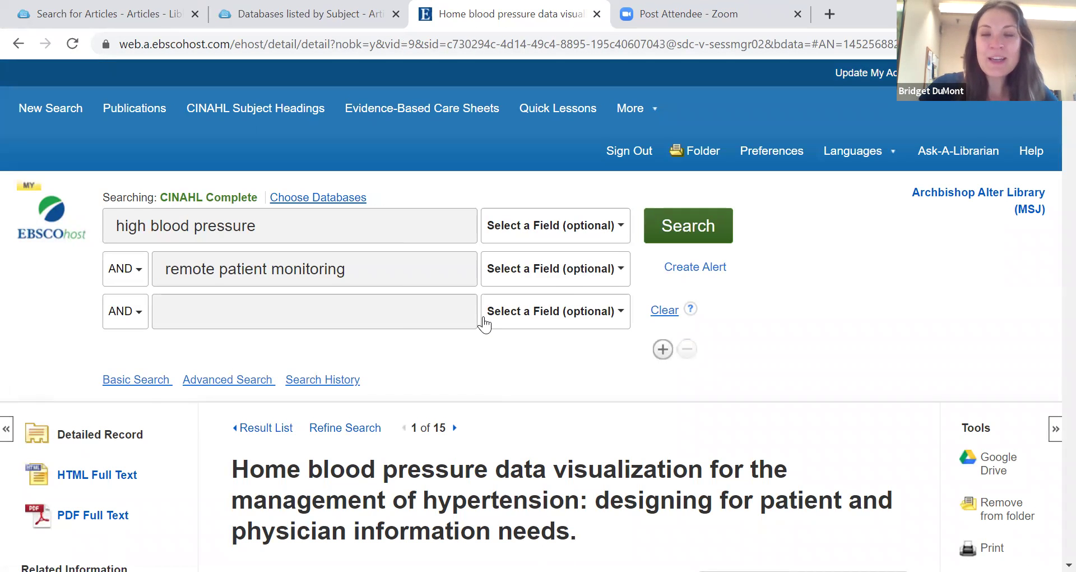
pyautogui.scroll(-1, 598, 152)
pyautogui.scroll(1, 598, 151)
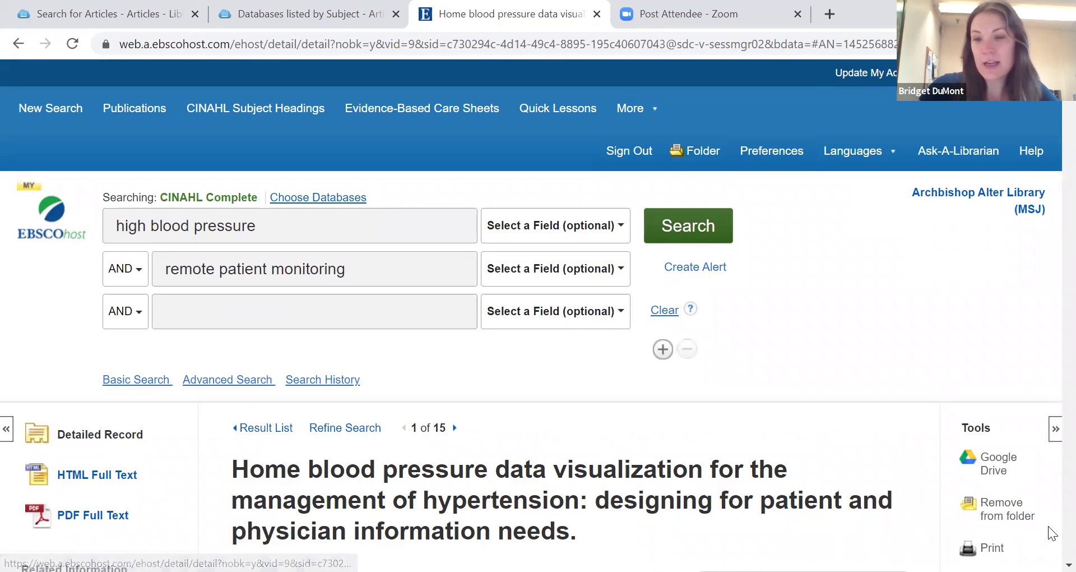
pyautogui.scroll(-1, 1048, 526)
pyautogui.scroll(1, 1004, 416)
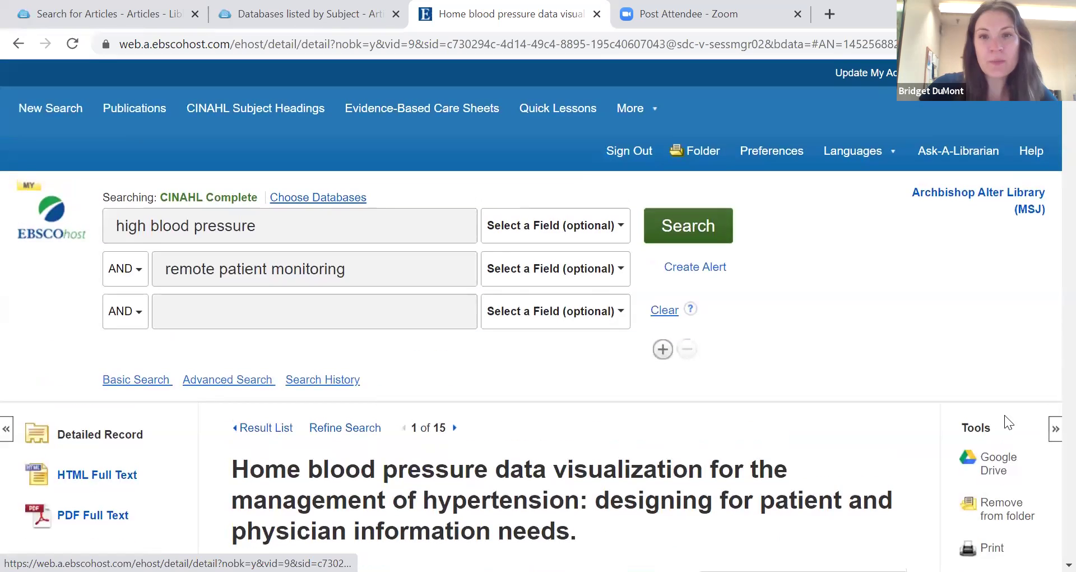
pyautogui.scroll(-1, 1005, 411)
pyautogui.scroll(1, 1005, 409)
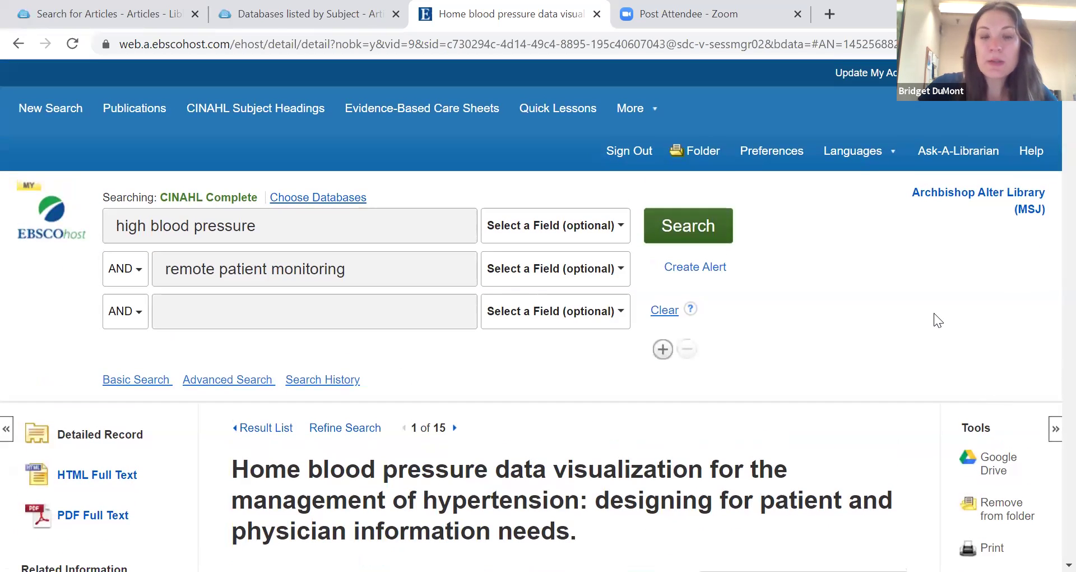
# - Open the personal folder and locate the home blood pressure data visualization article among the saved articles
pyautogui.click(701, 152)
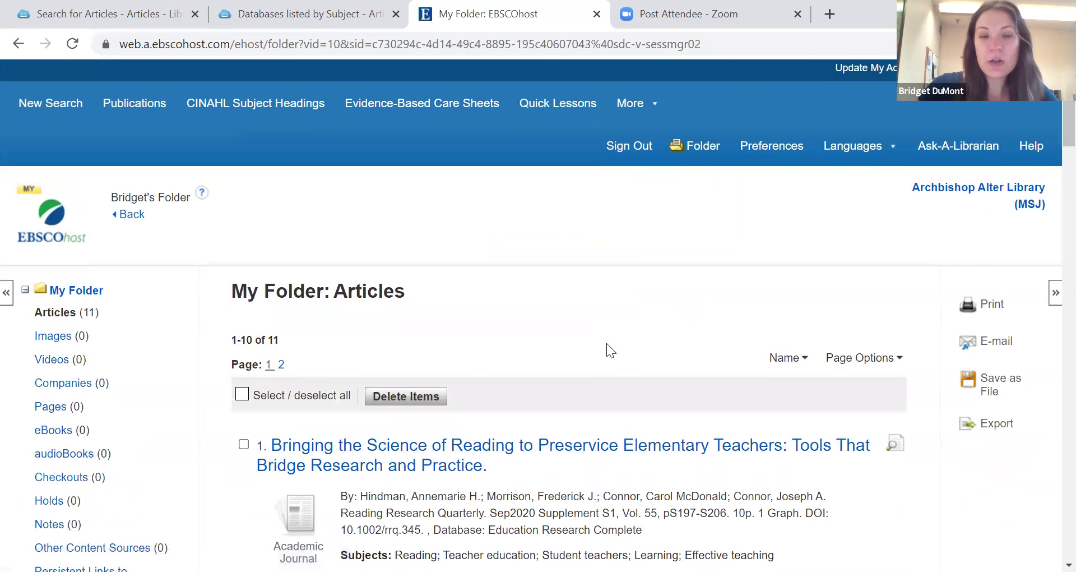
pyautogui.scroll(-3, 608, 350)
pyautogui.scroll(-12, 603, 344)
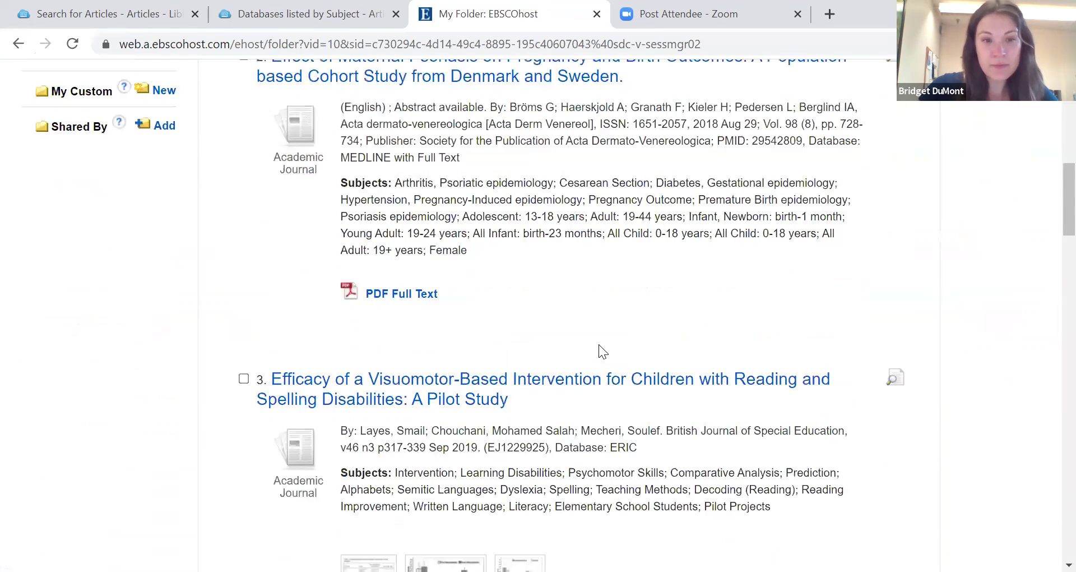
pyautogui.scroll(-4, 560, 331)
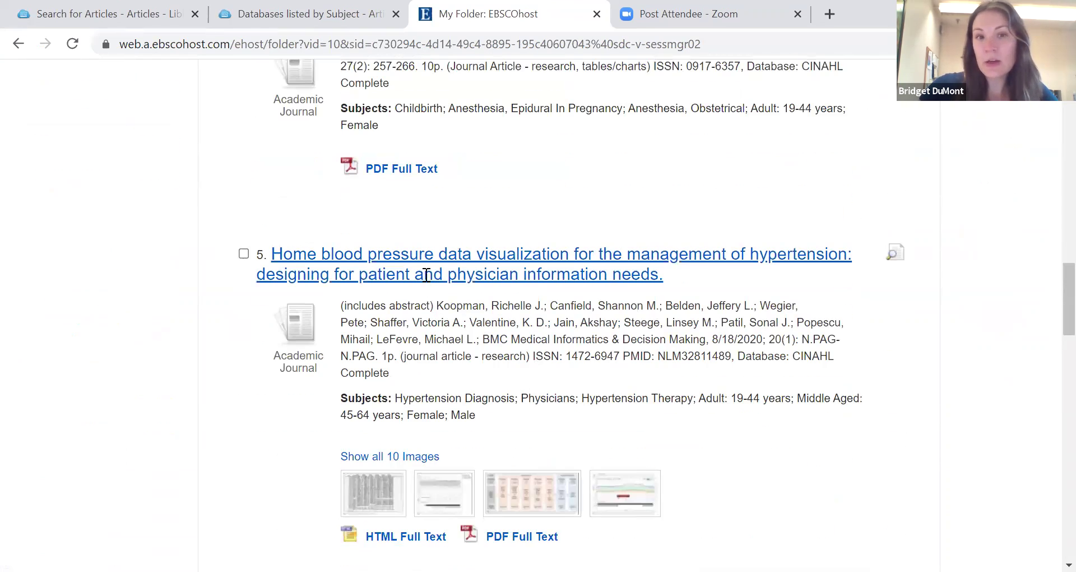
pyautogui.scroll(-1, 438, 258)
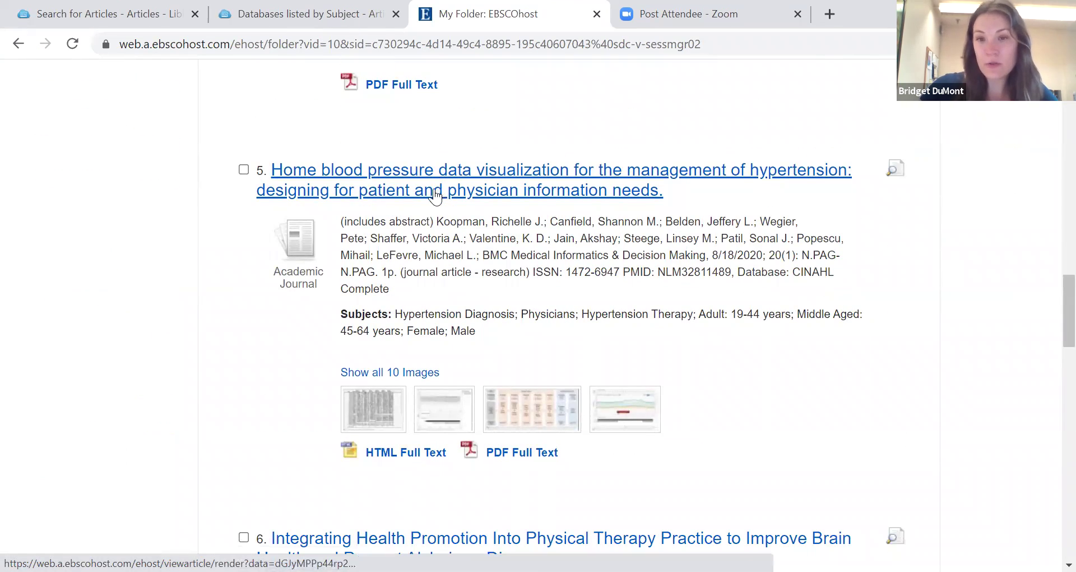
pyautogui.scroll(-1, 437, 193)
pyautogui.scroll(10, 437, 194)
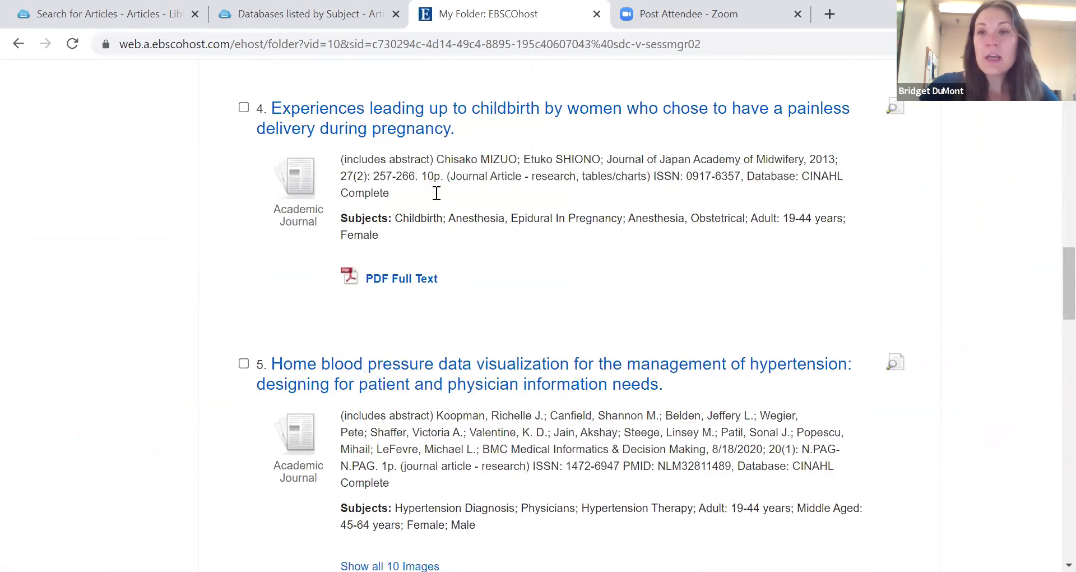
# - Try to start a new custom folder under My Custom in the personal folder area
pyautogui.scroll(1, 436, 194)
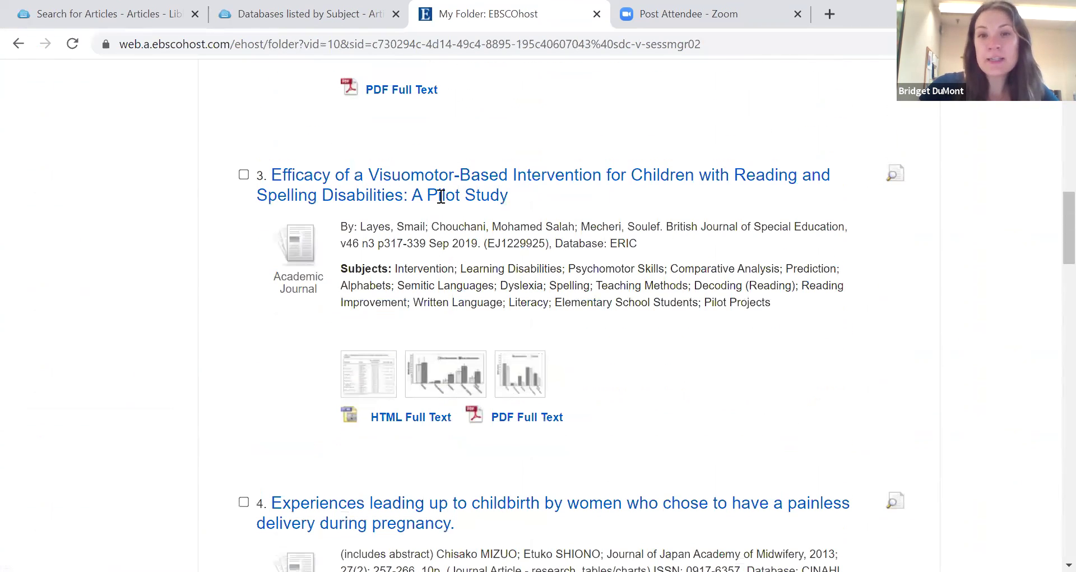
pyautogui.scroll(1, 522, 175)
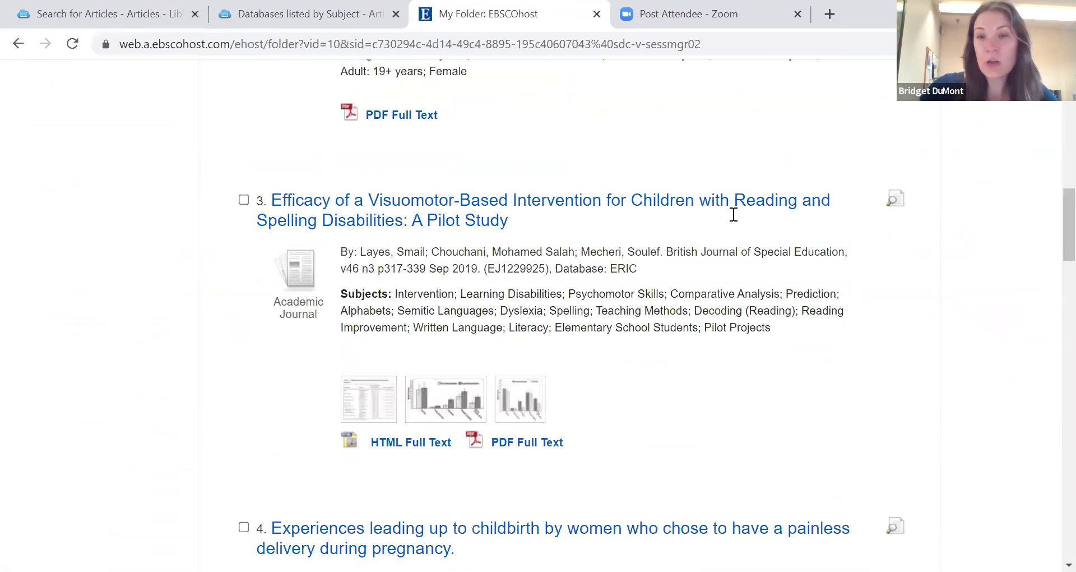
pyautogui.scroll(2, 734, 214)
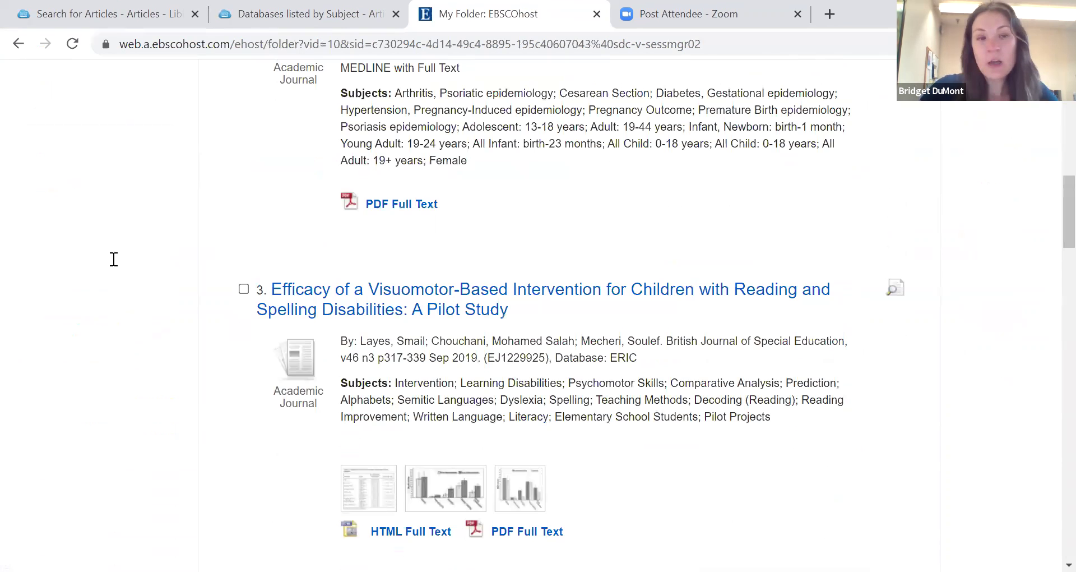
pyautogui.scroll(3, 92, 312)
pyautogui.scroll(3, 89, 315)
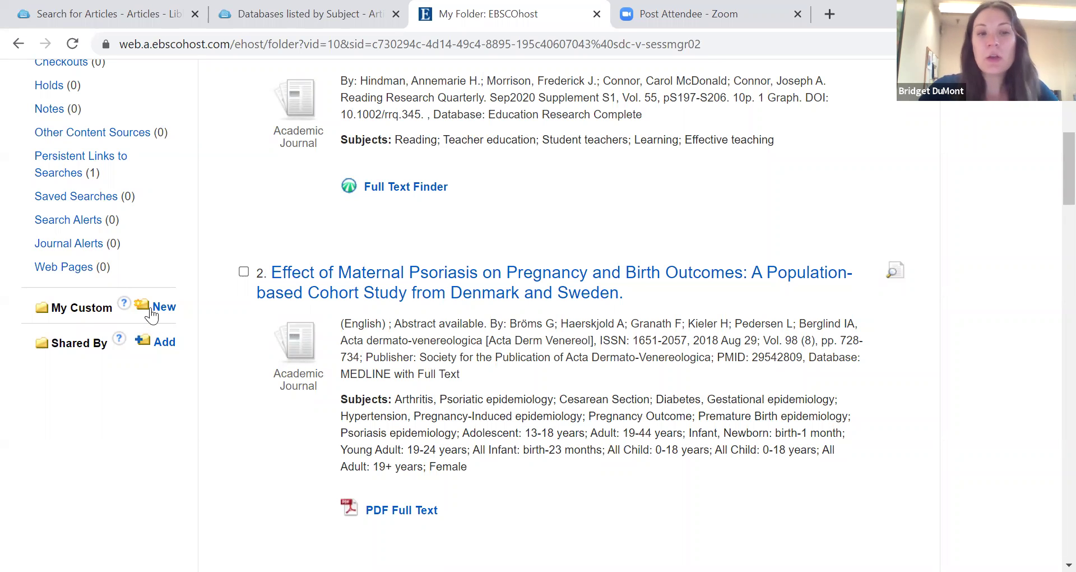
pyautogui.click(157, 309)
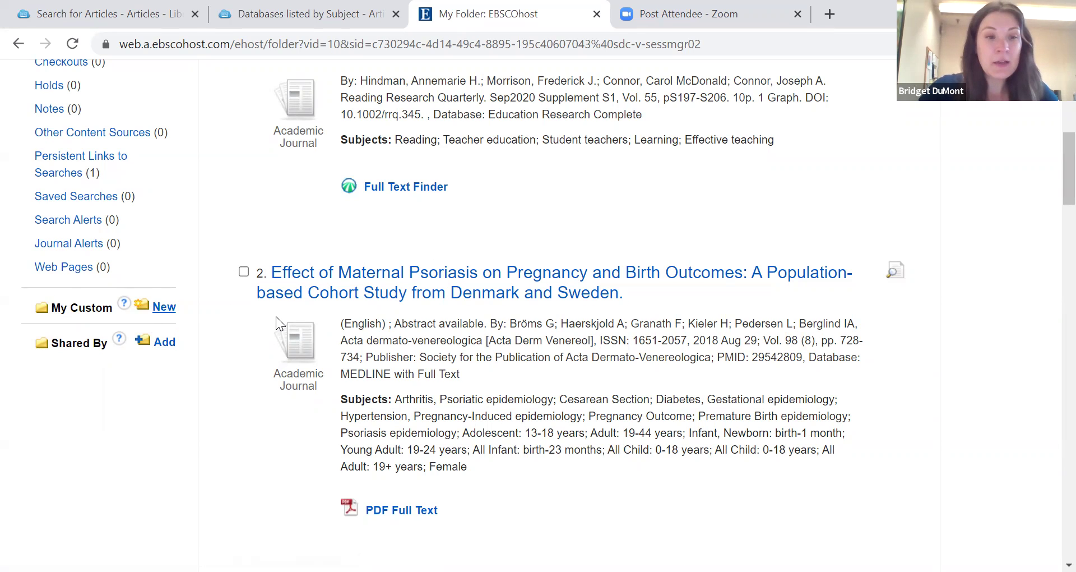
# - Look over the first saved articles in the folder, their source details and the available folder categories
pyautogui.scroll(6, 276, 316)
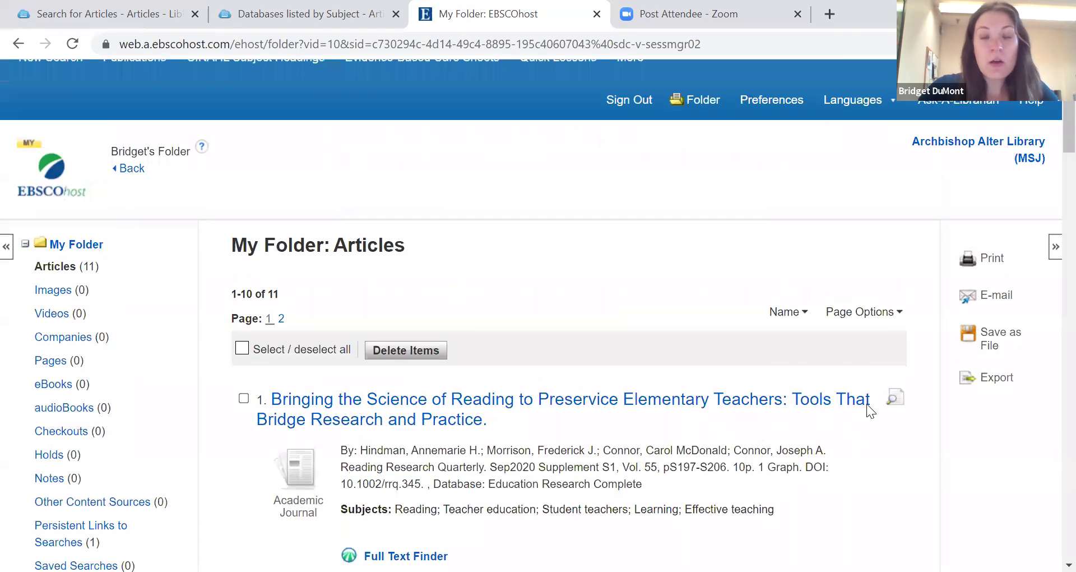
pyautogui.scroll(-2, 867, 404)
pyautogui.scroll(2, 1000, 362)
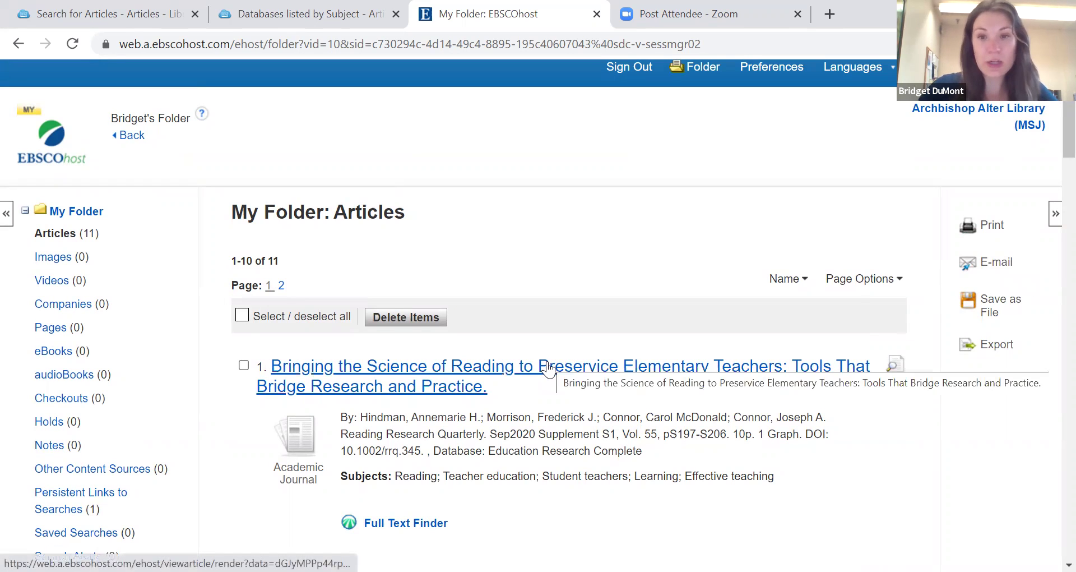
pyautogui.scroll(-1, 537, 344)
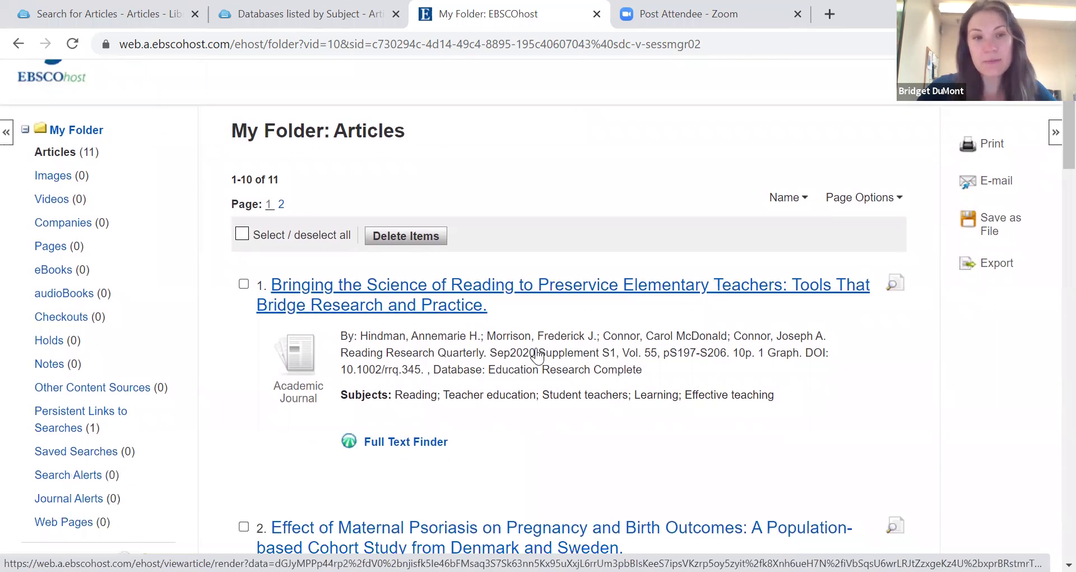
pyautogui.scroll(-3, 536, 359)
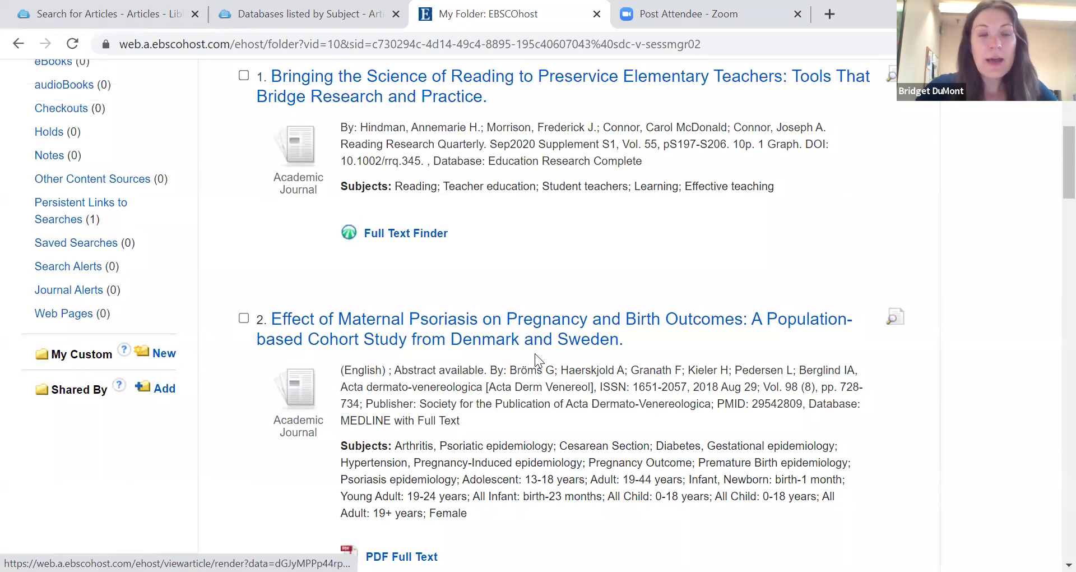
pyautogui.scroll(1, 535, 353)
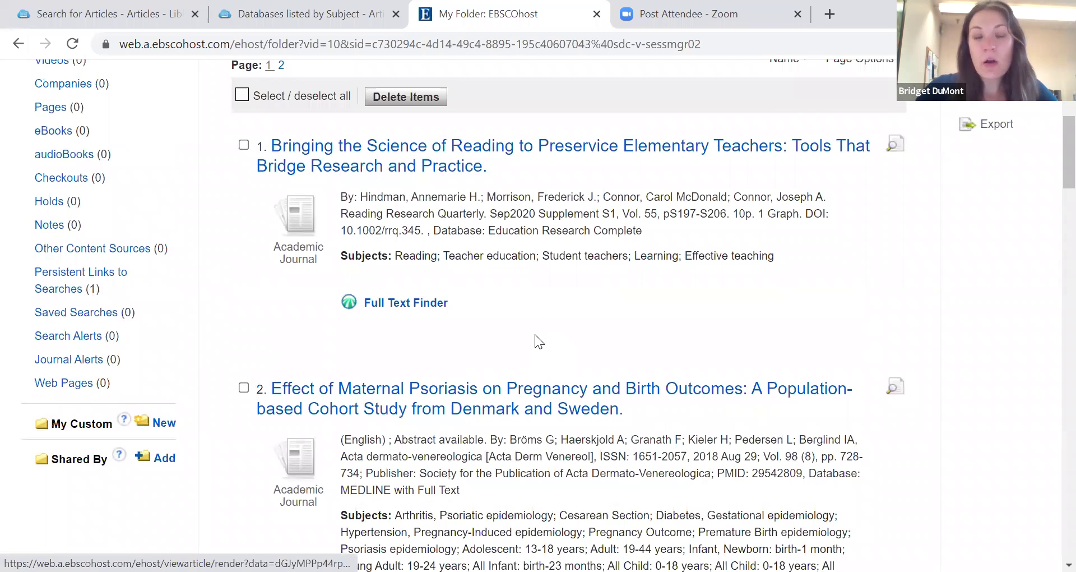
pyautogui.scroll(1, 535, 341)
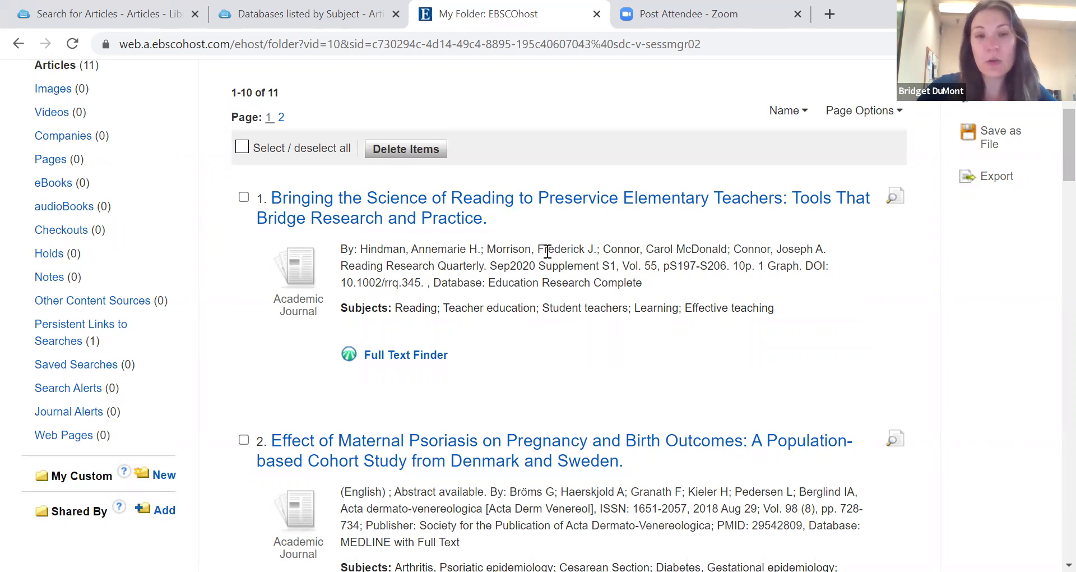
# - Examine the citation details and full-text access of the first two saved articles in the folder
pyautogui.scroll(-1, 546, 251)
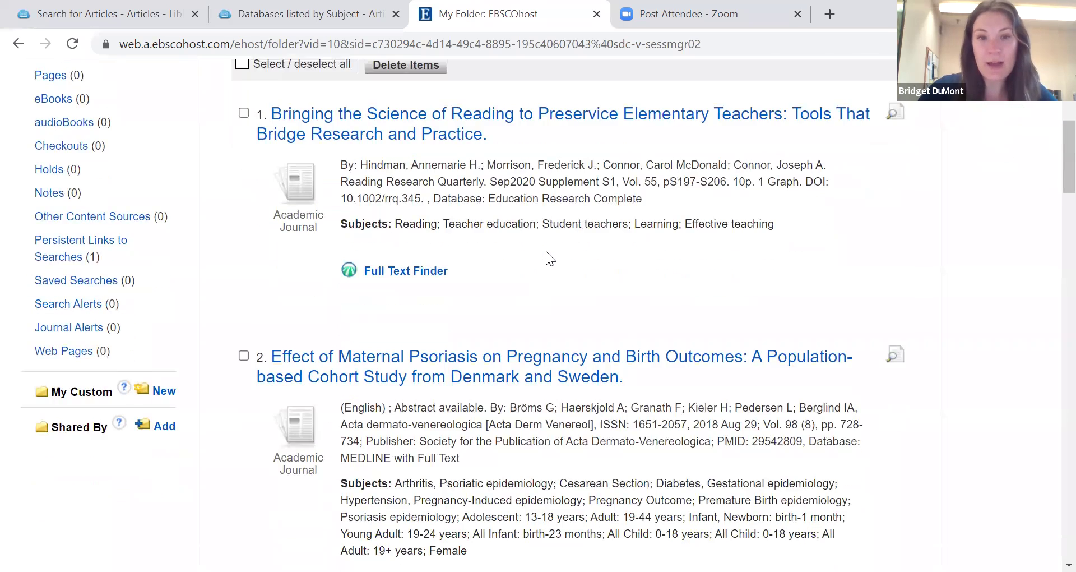
pyautogui.scroll(1, 546, 251)
pyautogui.scroll(2, 489, 325)
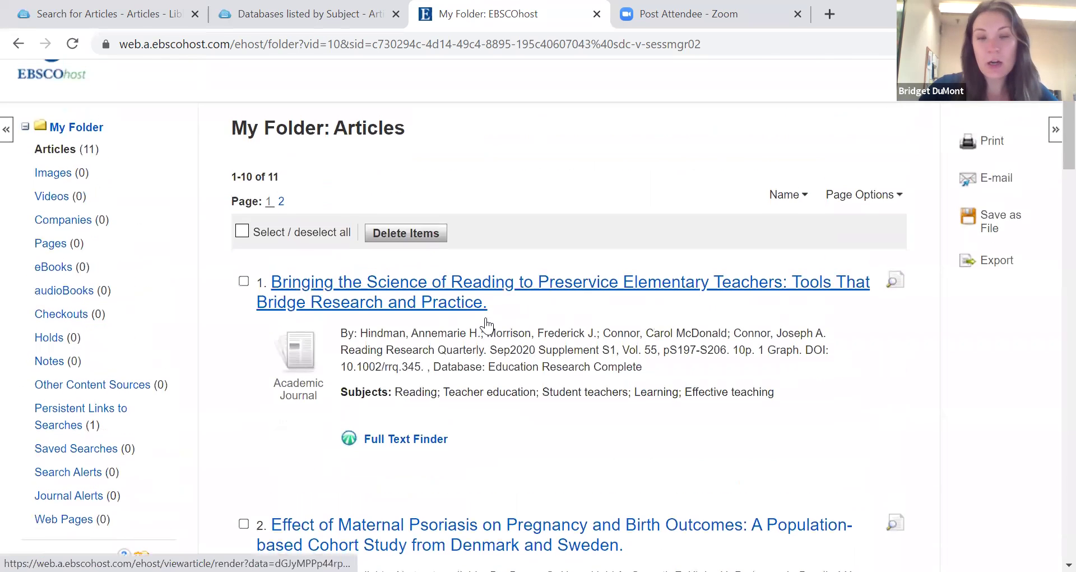
pyautogui.scroll(-3, 449, 324)
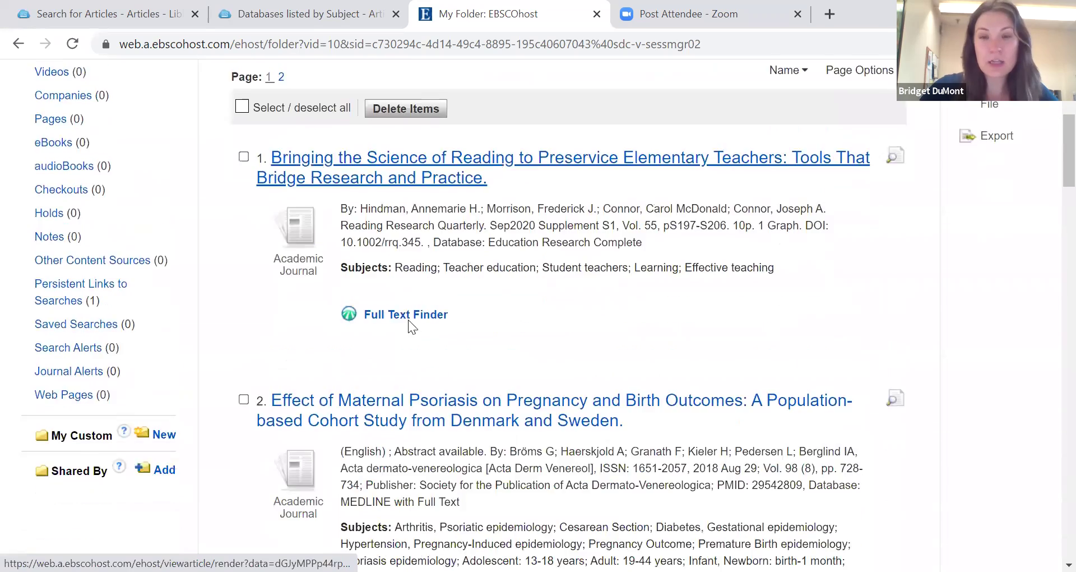
pyautogui.scroll(5, 400, 310)
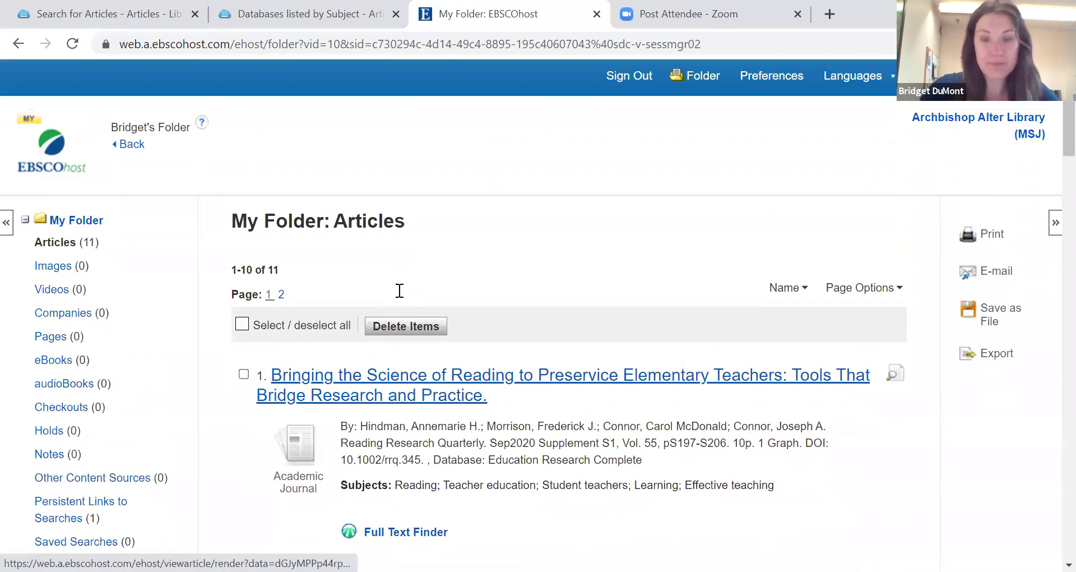
pyautogui.scroll(-4, 387, 236)
pyautogui.scroll(2, 410, 209)
pyautogui.scroll(2, 321, 190)
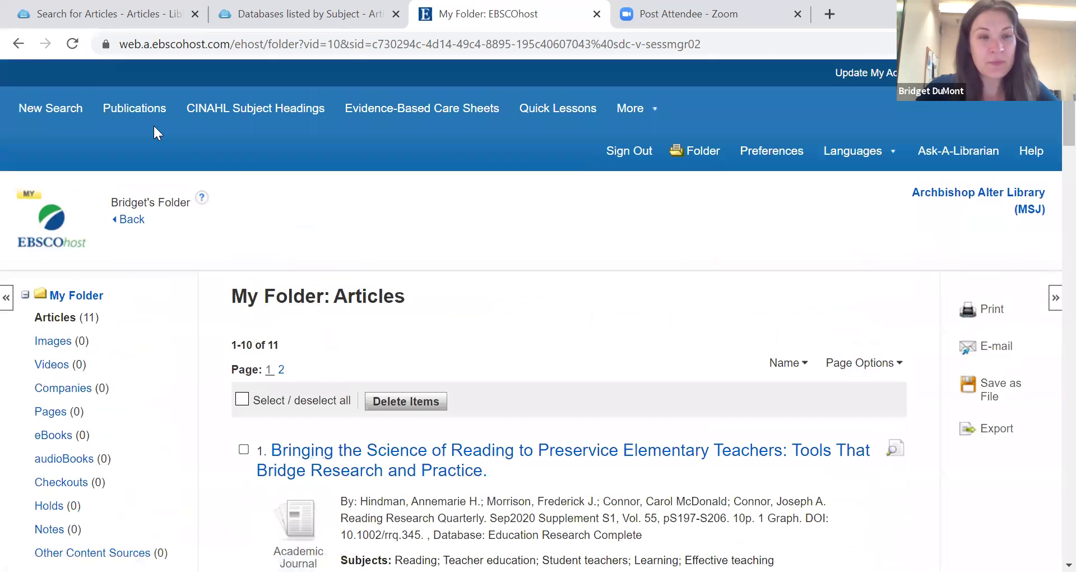
# - Leave the personal folder and return through the home blood pressure article record to the search result list
pyautogui.click(18, 45)
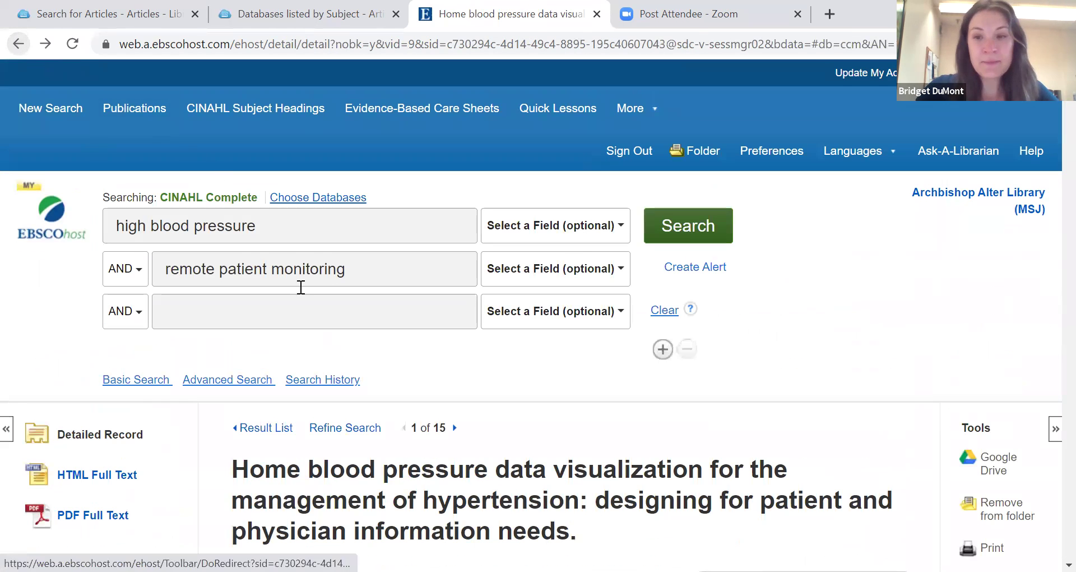
pyautogui.scroll(-1, 307, 290)
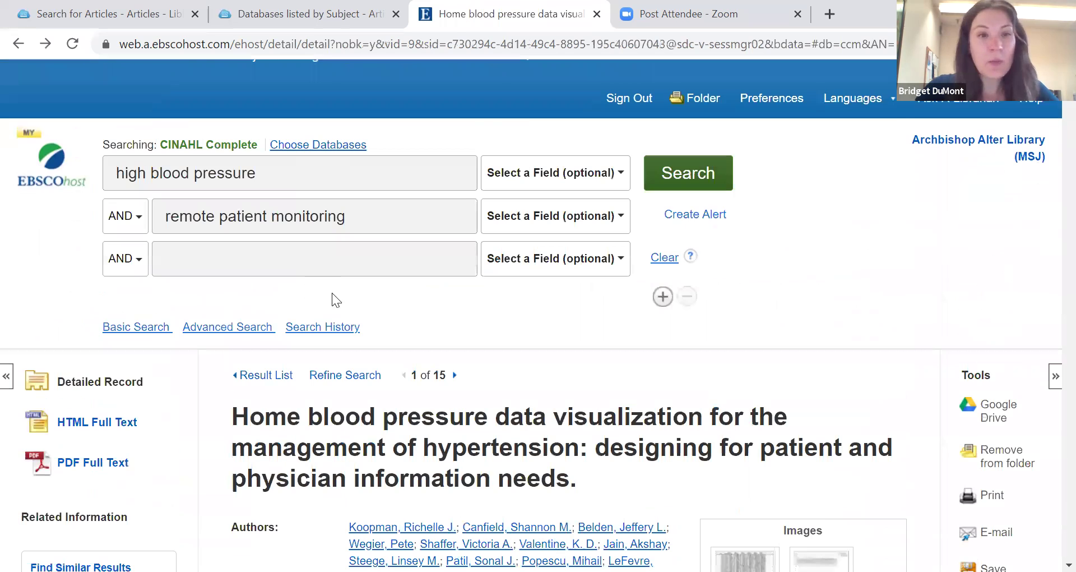
pyautogui.scroll(-3, 332, 292)
pyautogui.scroll(1, 284, 274)
pyautogui.click(274, 261)
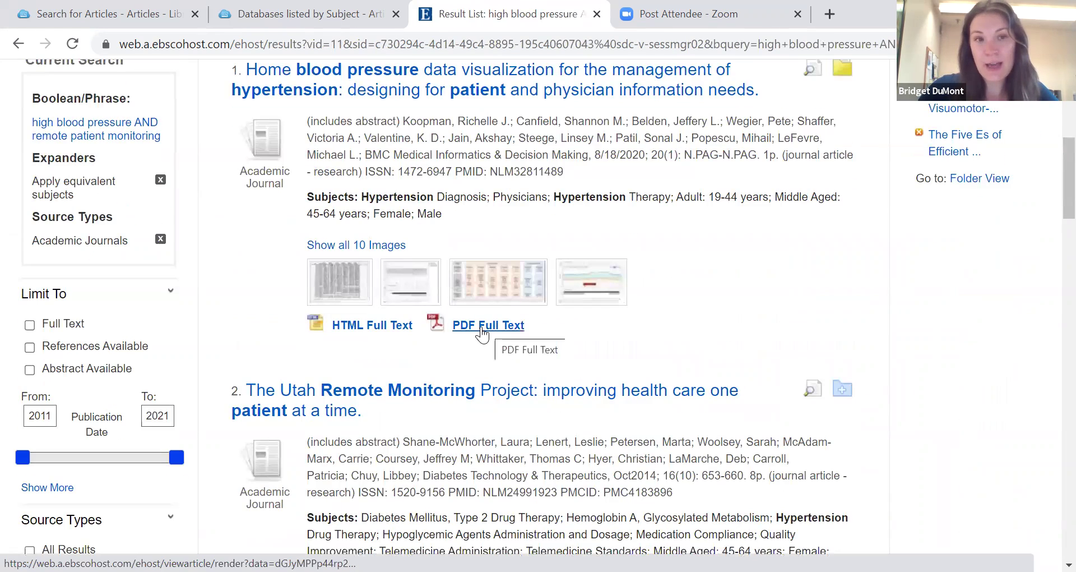
# - Use Full Text Finder on the 05/11/2021 Supplement 1 remote patient monitoring hypertension article and follow its EBSCOhost SmartLinks+ full-text link
pyautogui.scroll(-3, 486, 334)
pyautogui.scroll(-3, 483, 334)
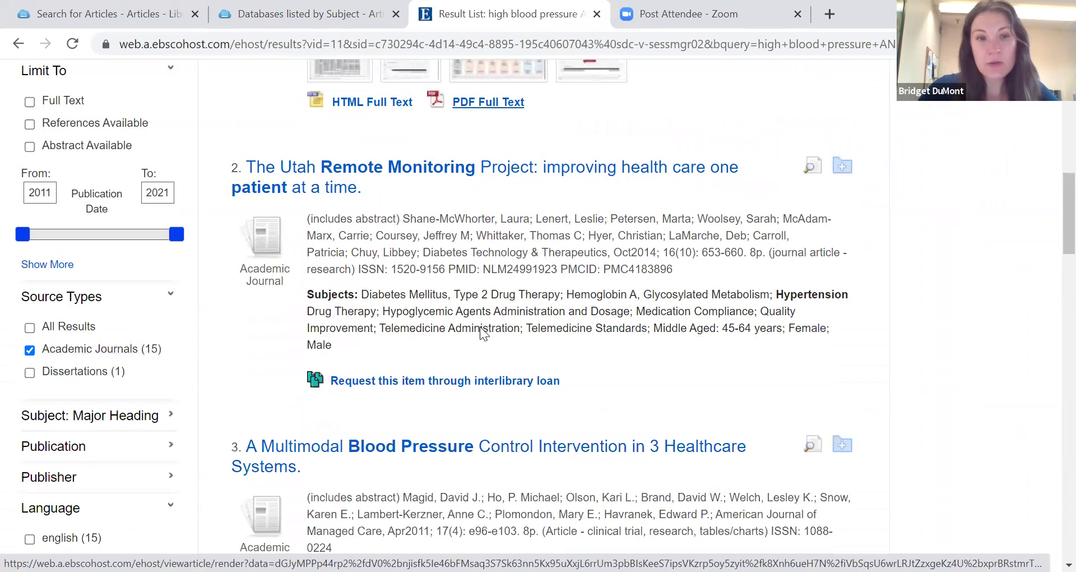
pyautogui.scroll(-3, 480, 328)
pyautogui.scroll(-6, 480, 331)
pyautogui.scroll(2, 417, 312)
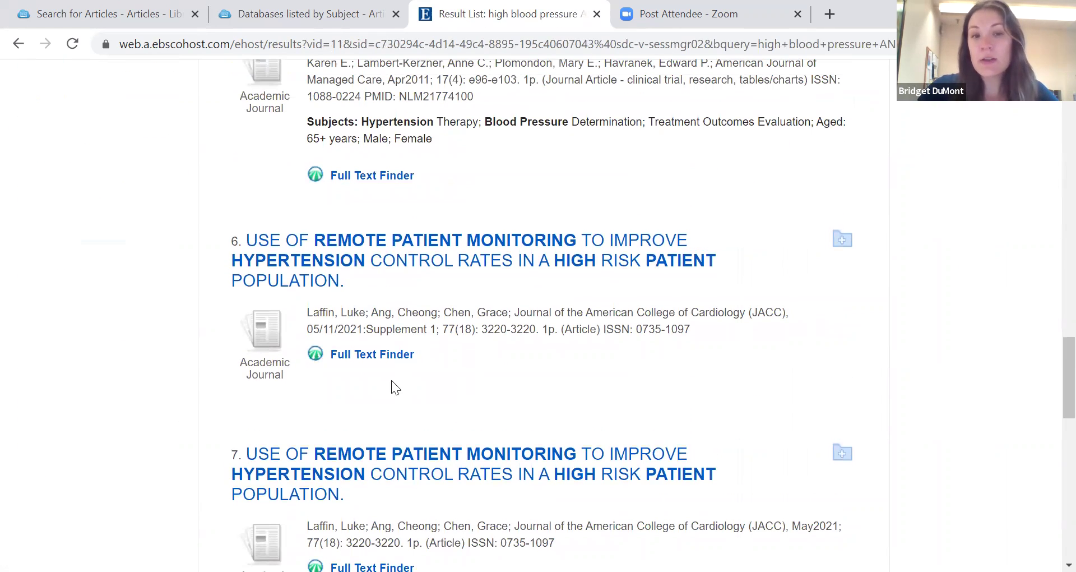
pyautogui.click(368, 354)
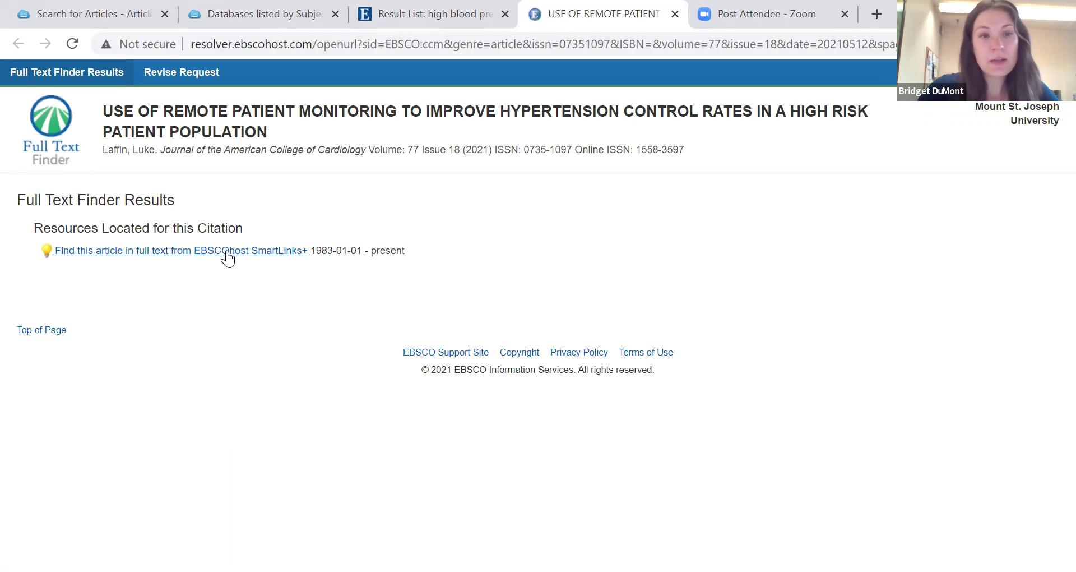
pyautogui.click(226, 250)
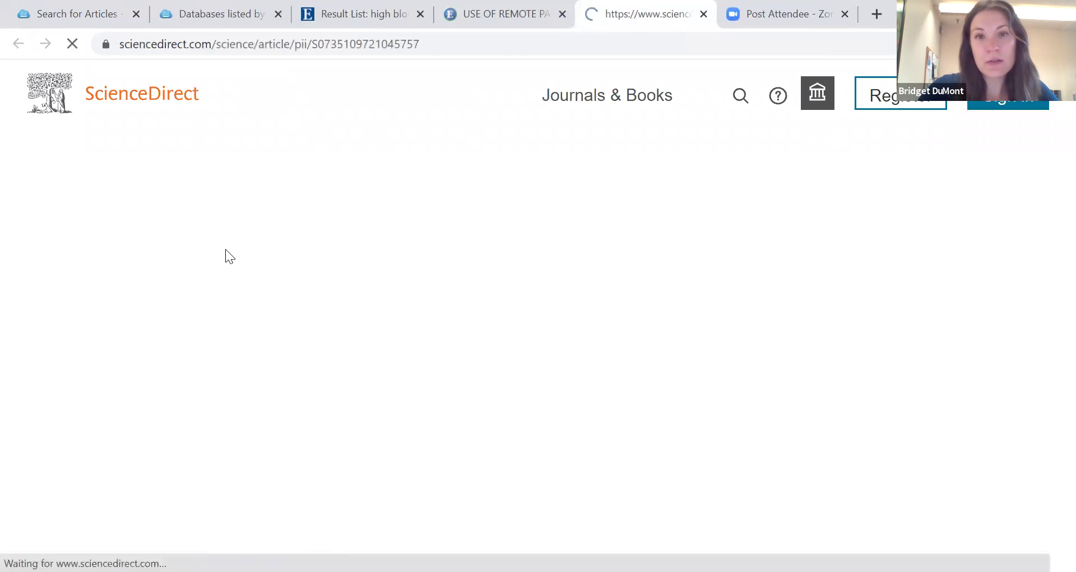
# - Open the PDF of the remote patient monitoring article from its ScienceDirect page
pyautogui.scroll(-5, 490, 429)
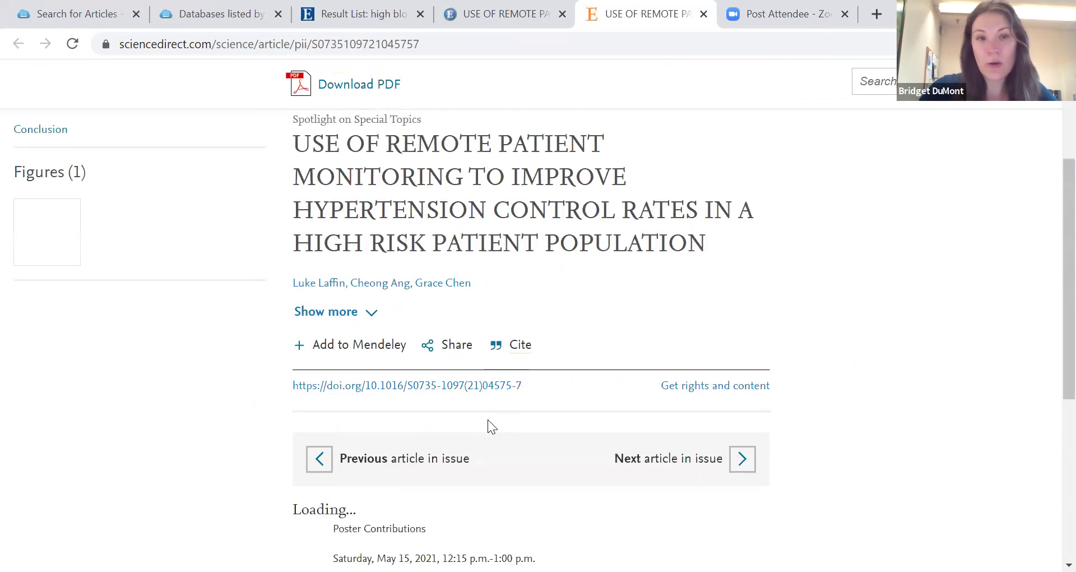
pyautogui.scroll(5, 366, 127)
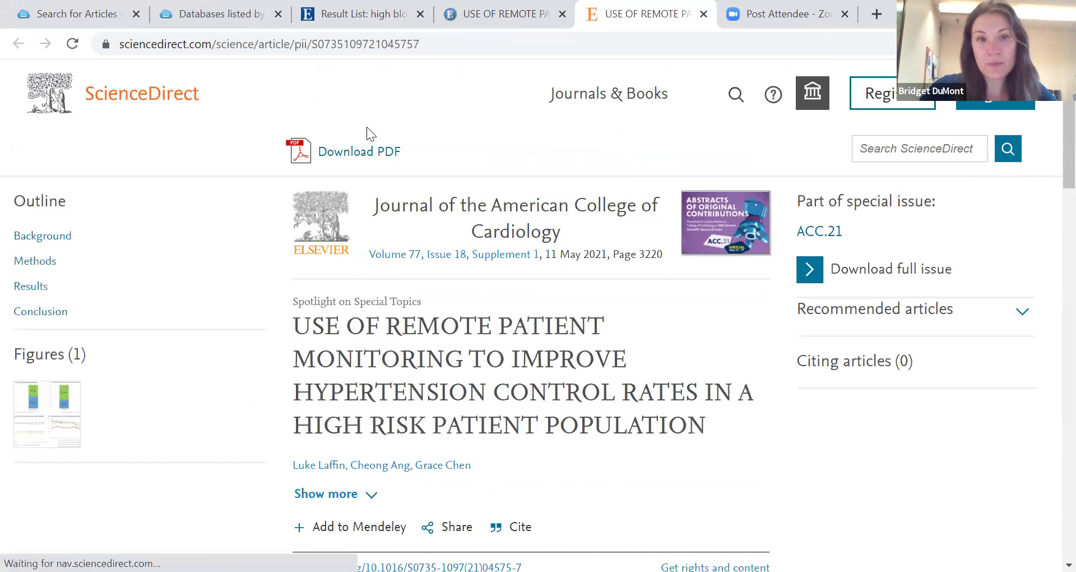
pyautogui.click(353, 153)
pyautogui.click(389, 228)
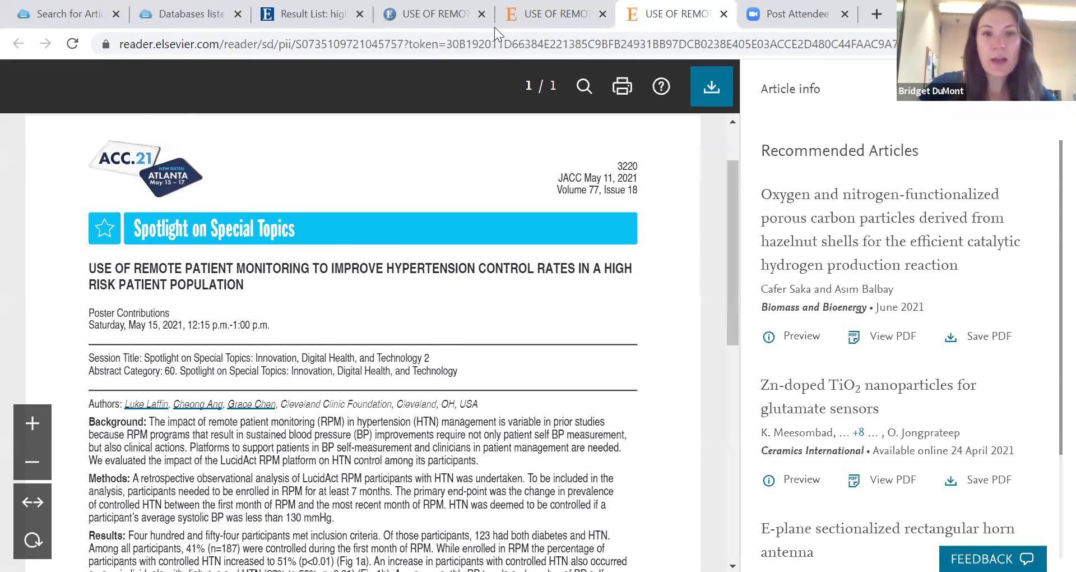
# - Close the PDF, ScienceDirect and Full Text Finder pages and return to the search result list
pyautogui.hotkey('ctrl', 'w')
pyautogui.hotkey('ctrl', 'w')
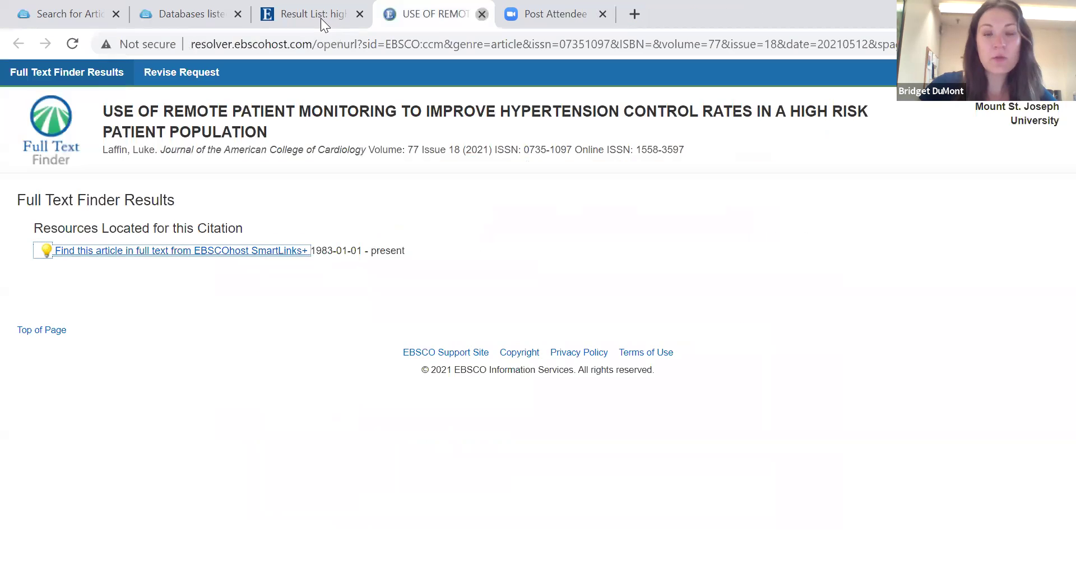
pyautogui.hotkey('ctrl', 'w')
pyautogui.hotkey('ctrl', 'shift', 'Tab')
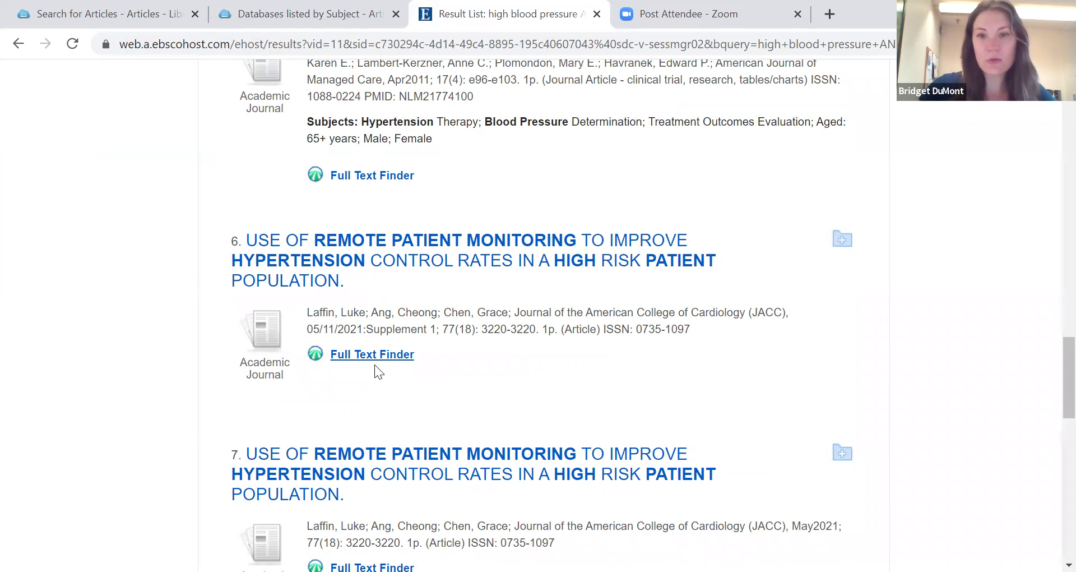
# - Open the interlibrary loan request form for the article "The Utah Remote Monitoring Project" in the result list
pyautogui.scroll(6, 384, 374)
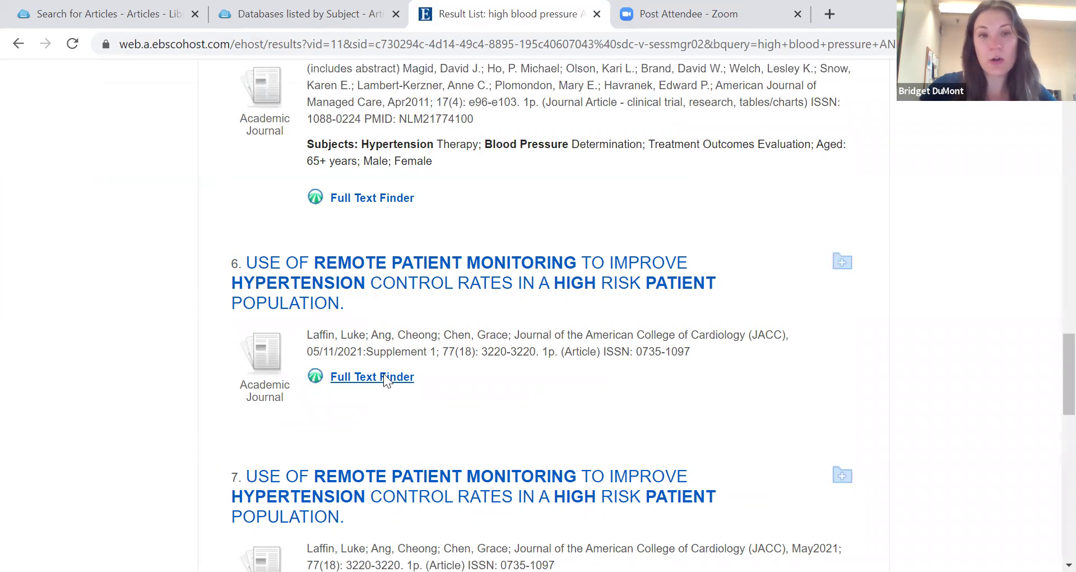
pyautogui.scroll(3, 386, 381)
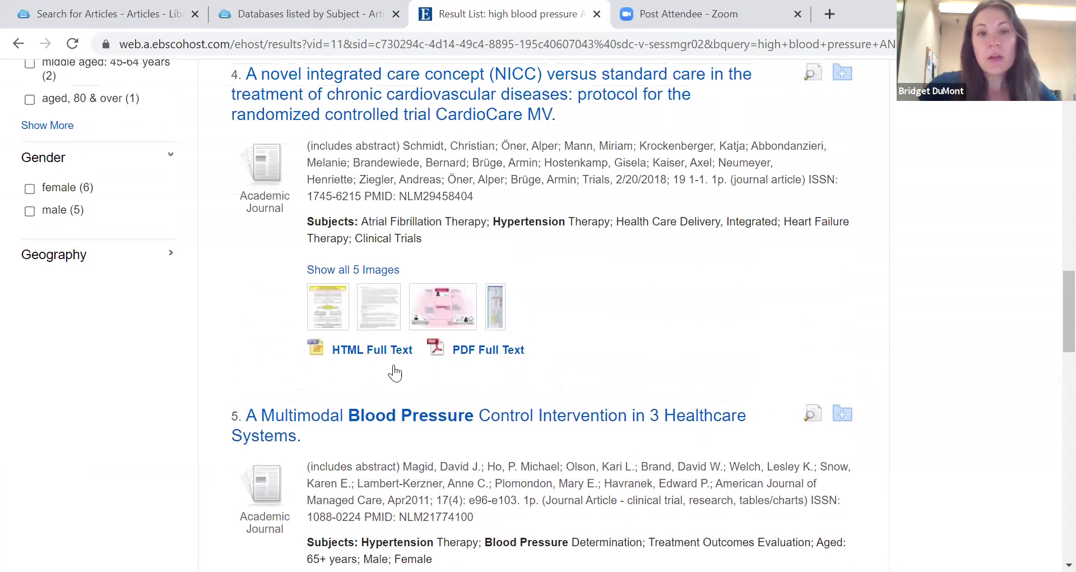
pyautogui.scroll(7, 395, 372)
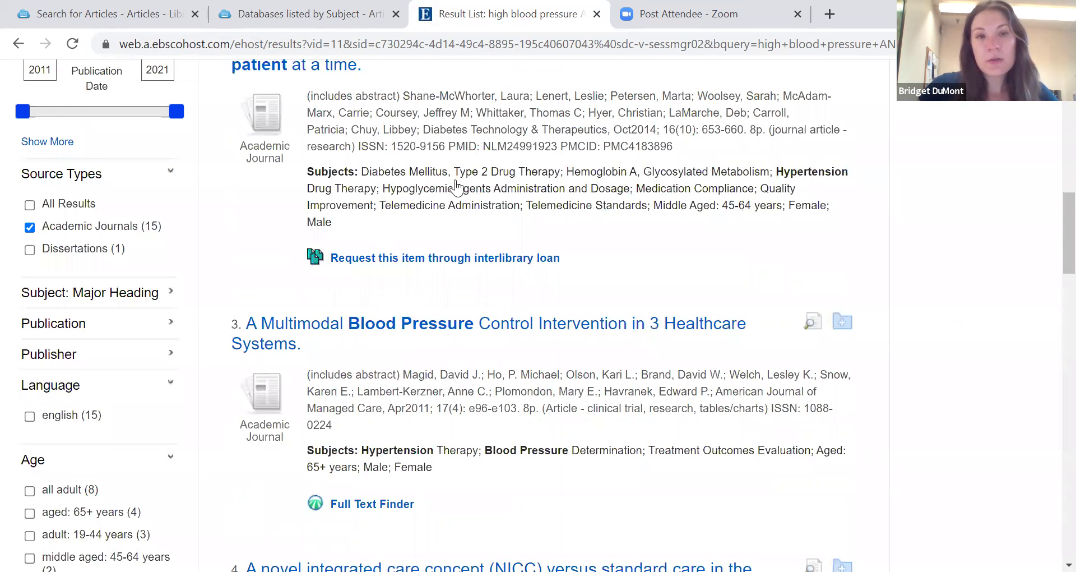
pyautogui.scroll(4, 428, 344)
pyautogui.scroll(-3, 429, 344)
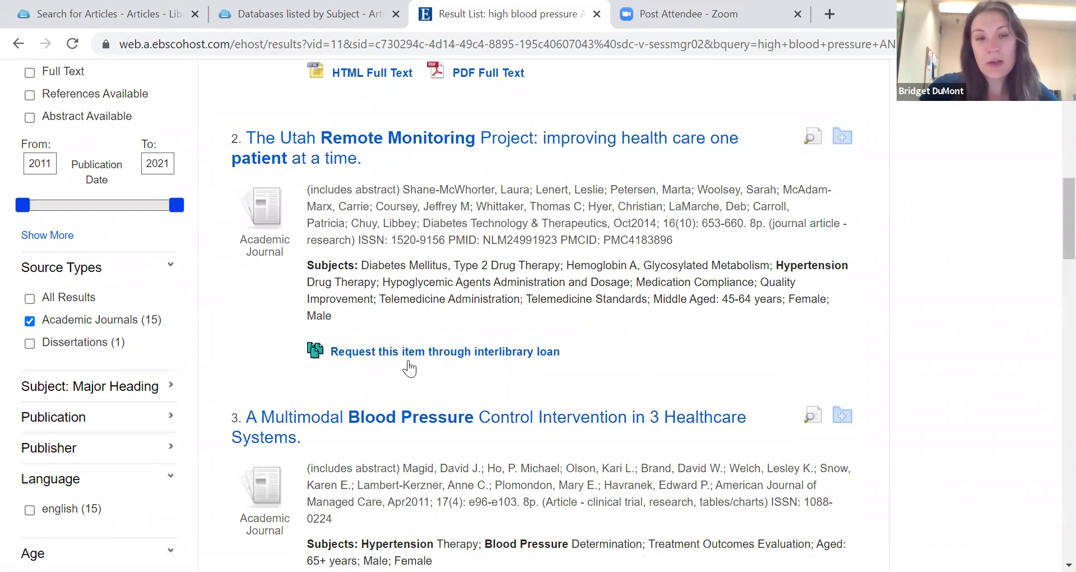
pyautogui.scroll(-2, 424, 283)
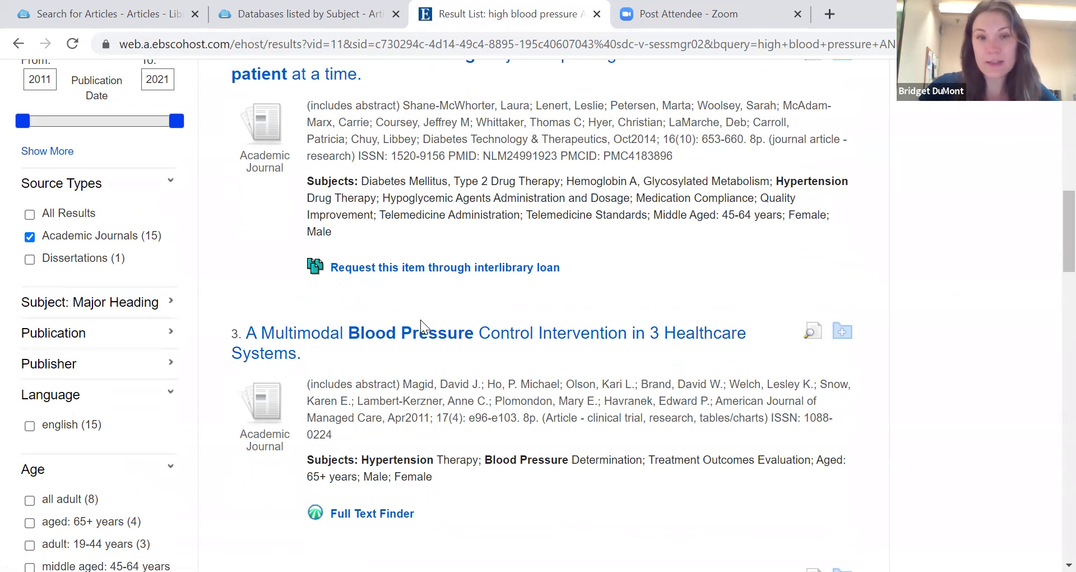
pyautogui.click(414, 268)
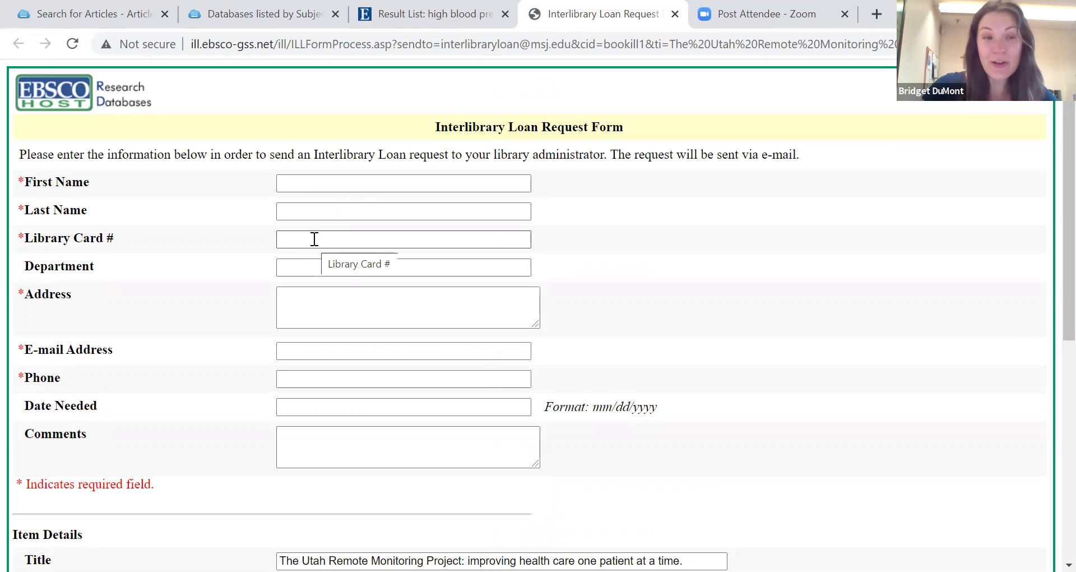
# - Review the requester fields, item details and copyright notice in the interlibrary loan request form, and close the form
pyautogui.scroll(-3, 331, 295)
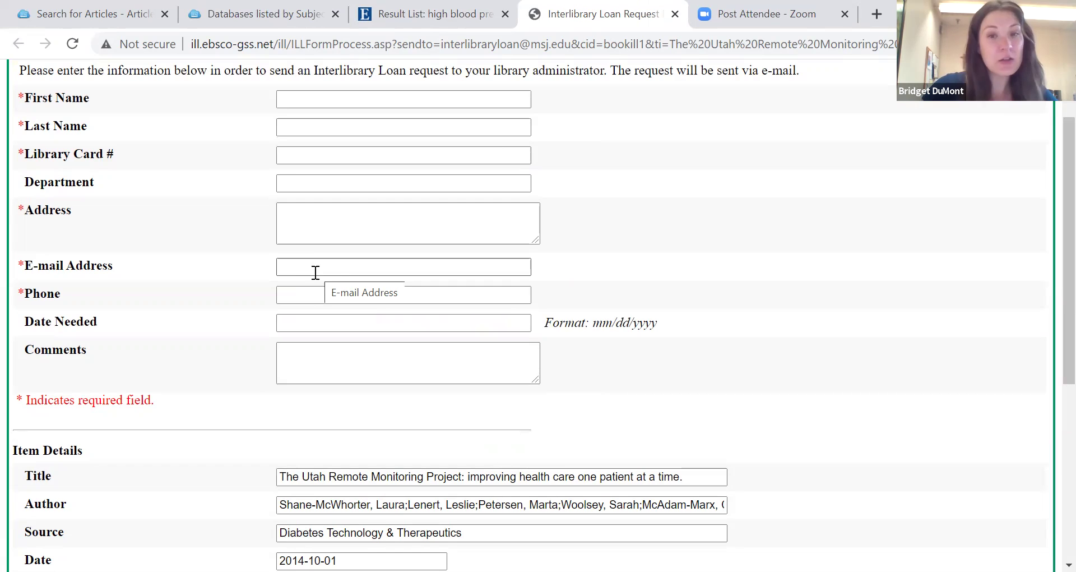
pyautogui.scroll(-3, 314, 272)
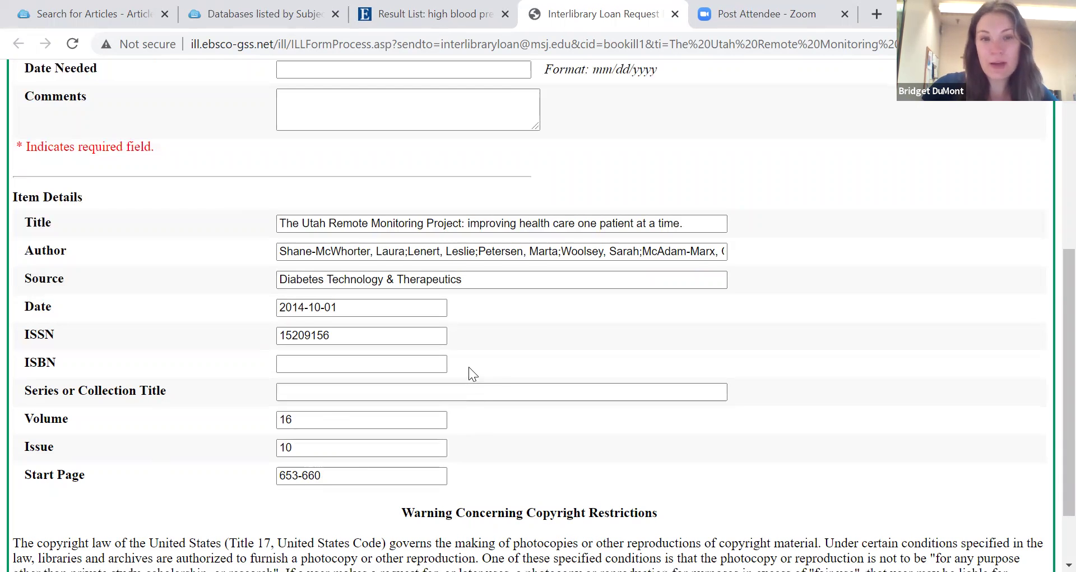
pyautogui.scroll(-2, 468, 370)
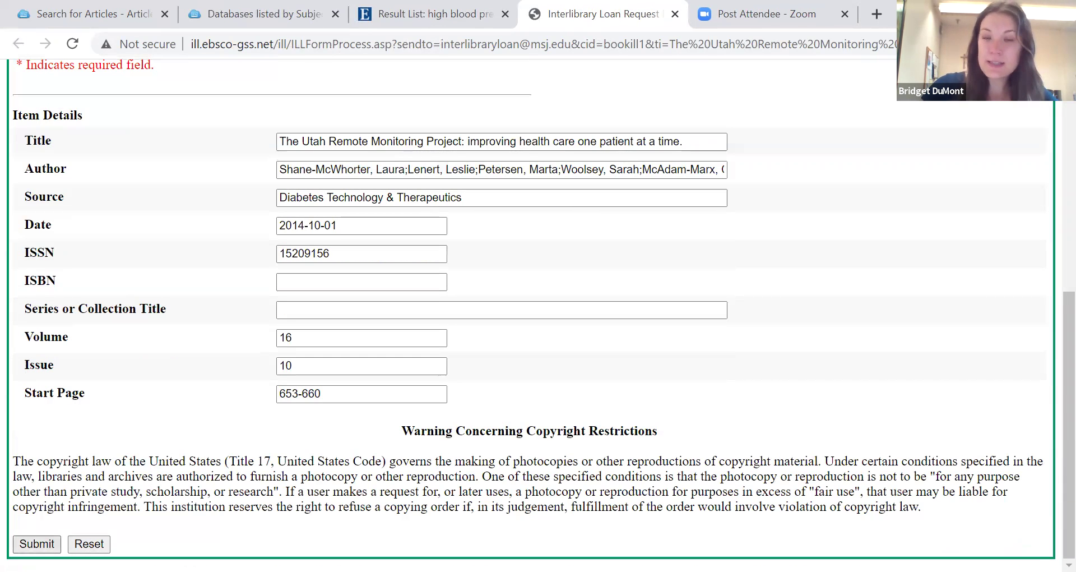
pyautogui.scroll(5, 239, 436)
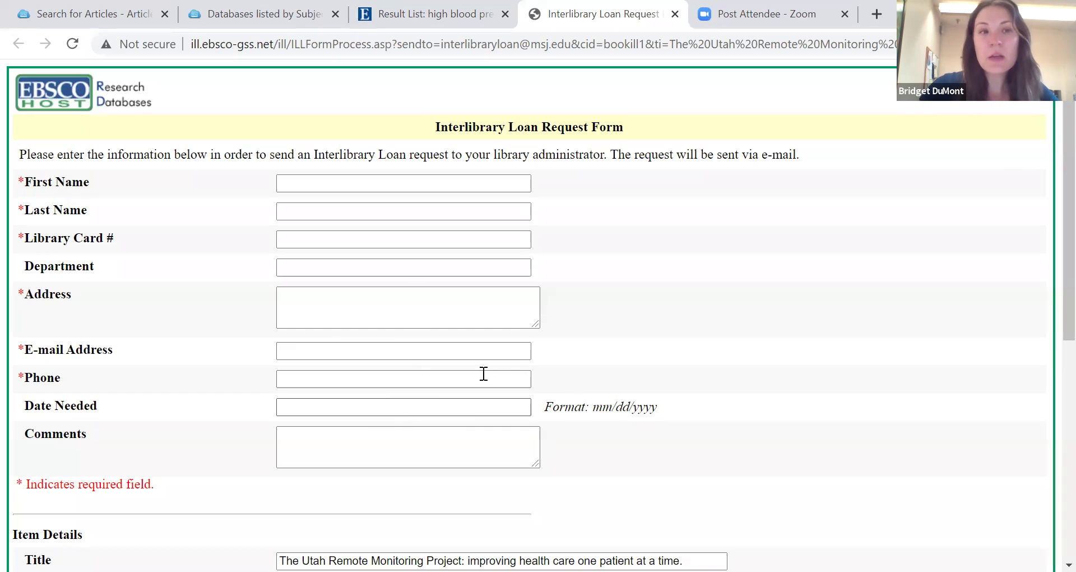
pyautogui.scroll(-2, 562, 315)
pyautogui.scroll(2, 608, 147)
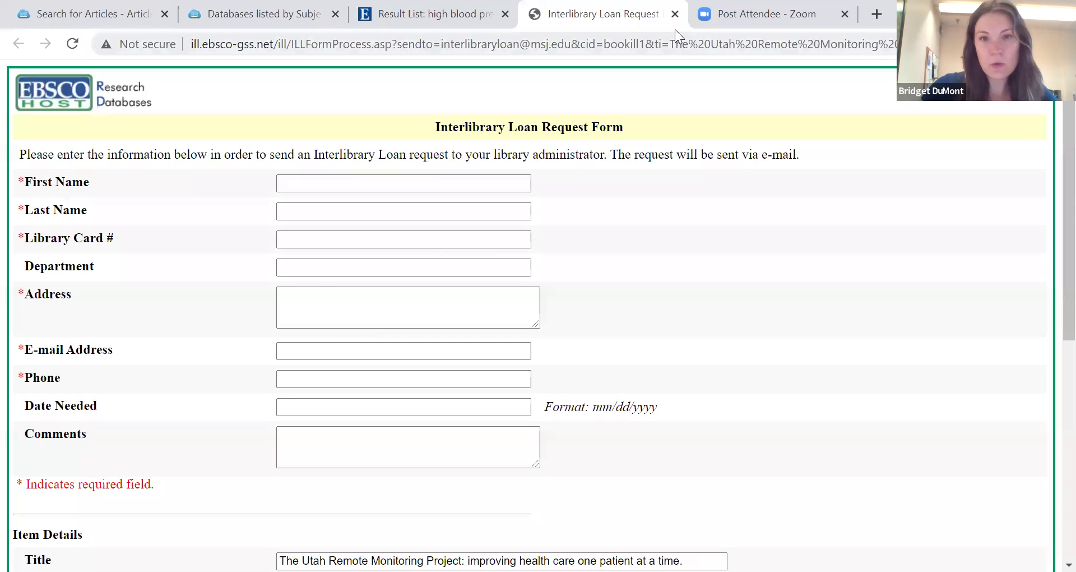
pyautogui.click(675, 14)
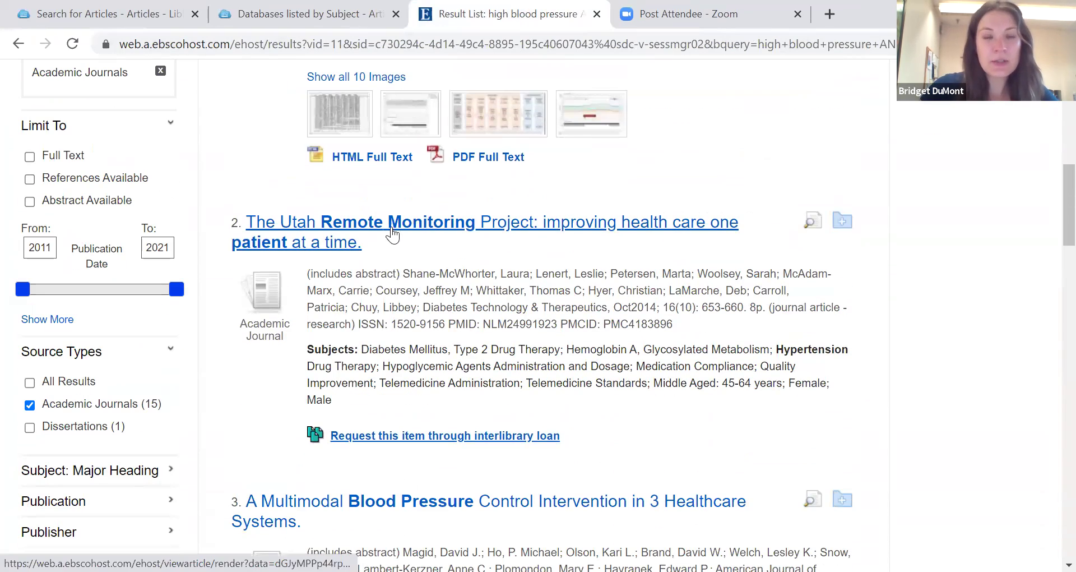
# - Open the detailed record of the Utah Remote Monitoring Project article and examine its major and minor subjects
pyautogui.click(392, 227)
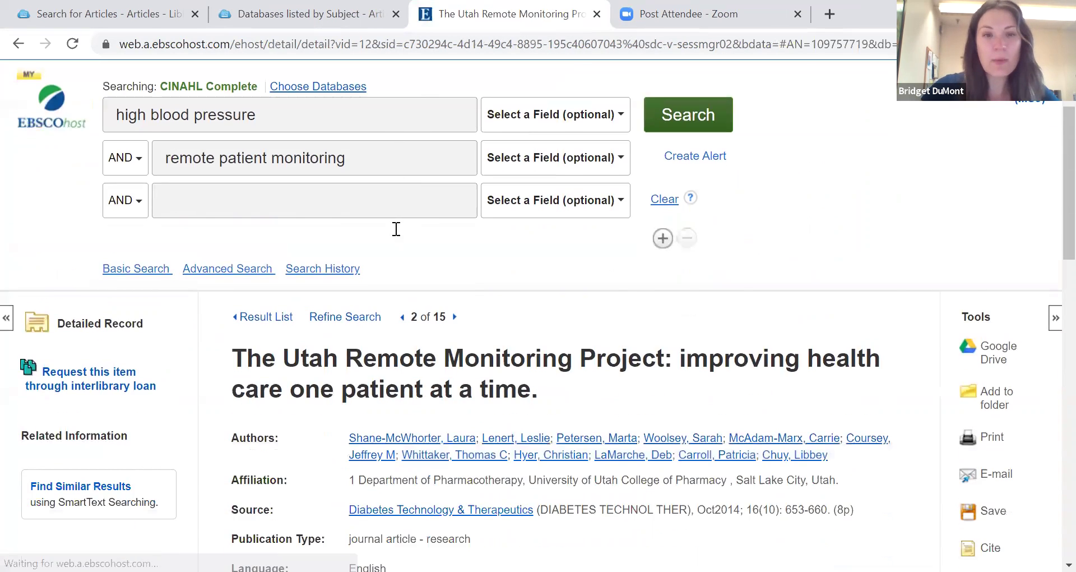
pyautogui.scroll(-8, 395, 229)
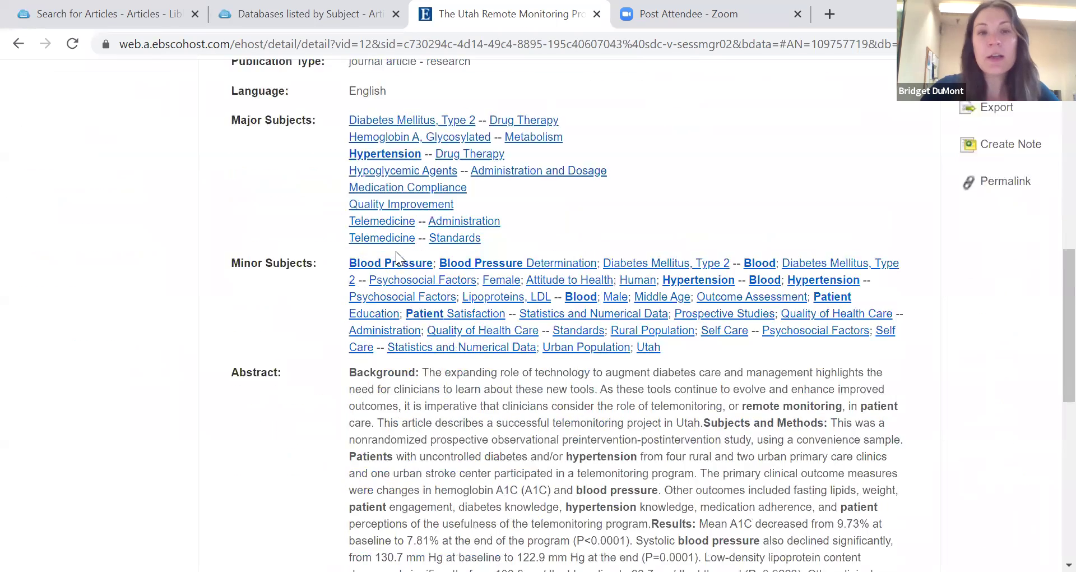
pyautogui.scroll(2, 396, 251)
pyautogui.moveTo(245, 204); pyautogui.dragTo(294, 284)
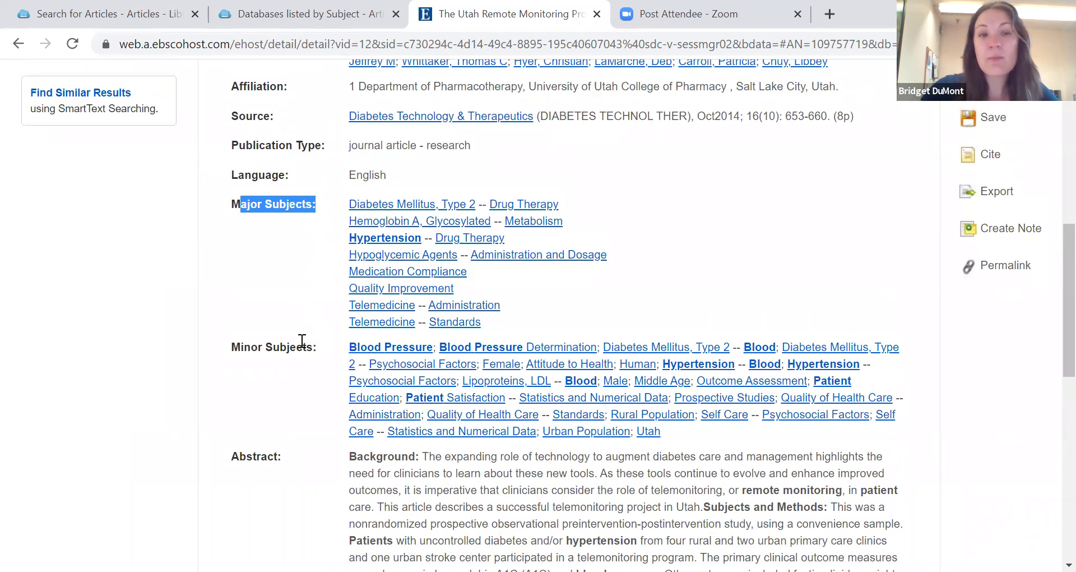
pyautogui.moveTo(302, 340); pyautogui.dragTo(247, 321)
pyautogui.click(249, 312)
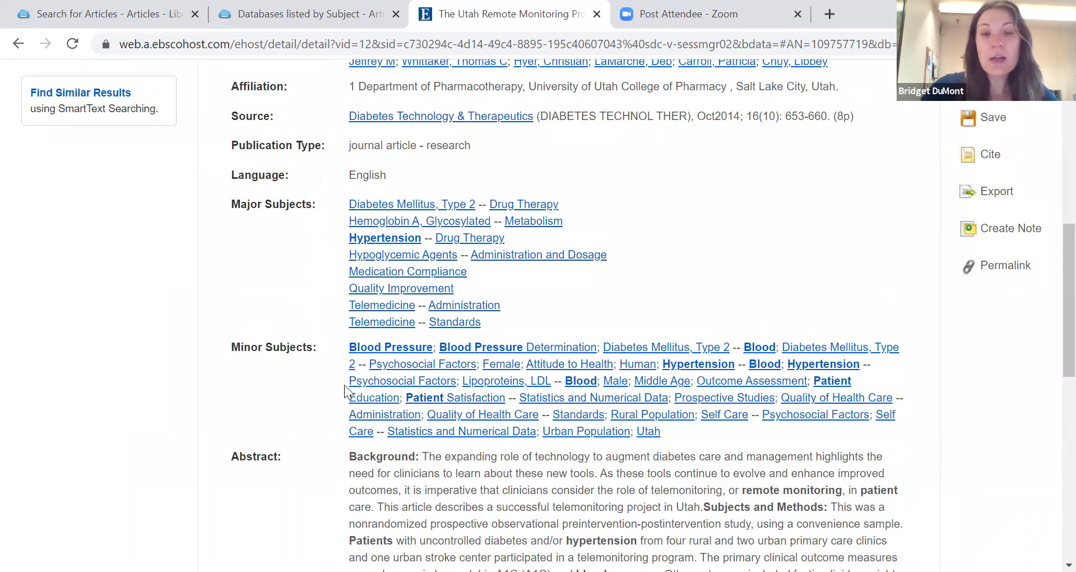
pyautogui.scroll(6, 344, 384)
pyautogui.scroll(-6, 344, 372)
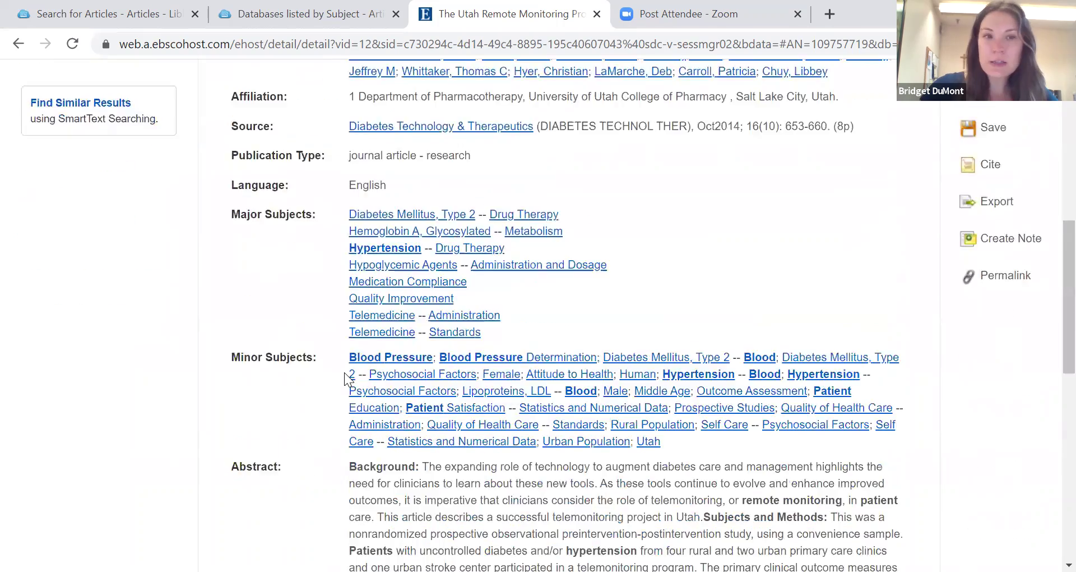
pyautogui.scroll(1, 344, 372)
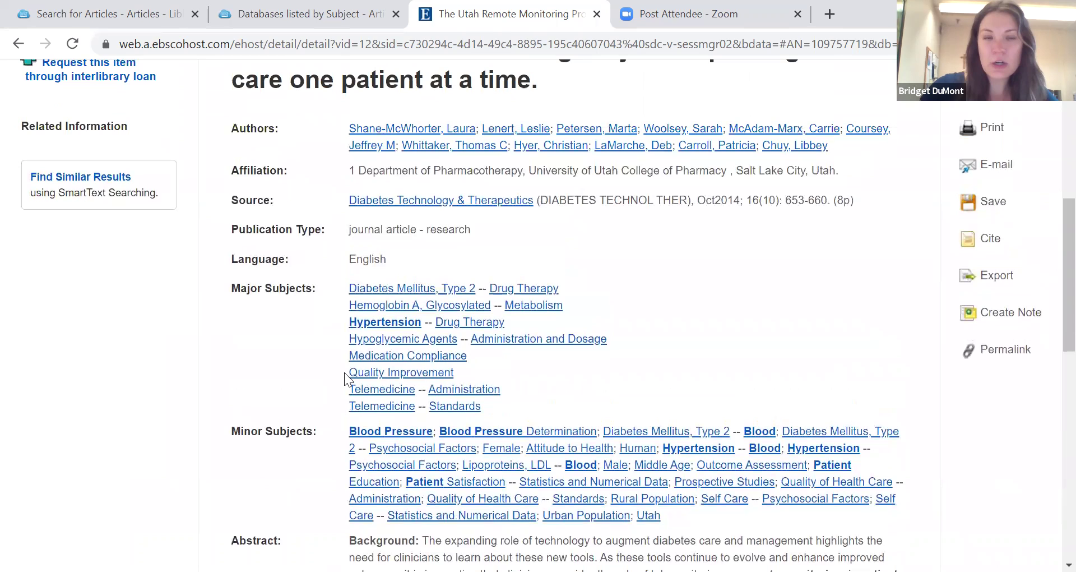
# - Compare the article's major and minor subject headings with the search terms "high blood pressure" and "remote patient monitoring"
pyautogui.scroll(2, 344, 373)
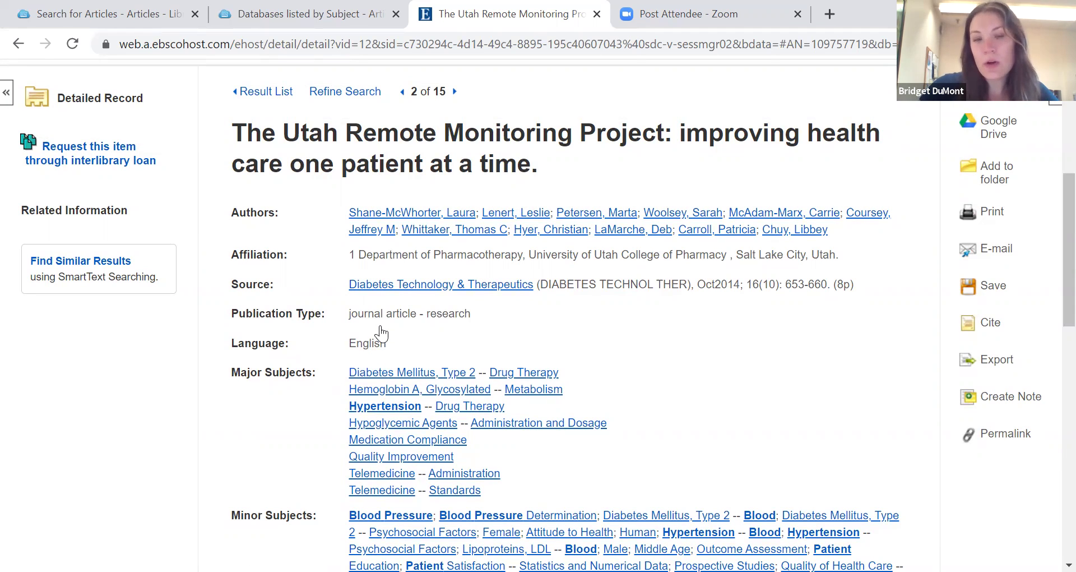
pyautogui.scroll(-2, 381, 350)
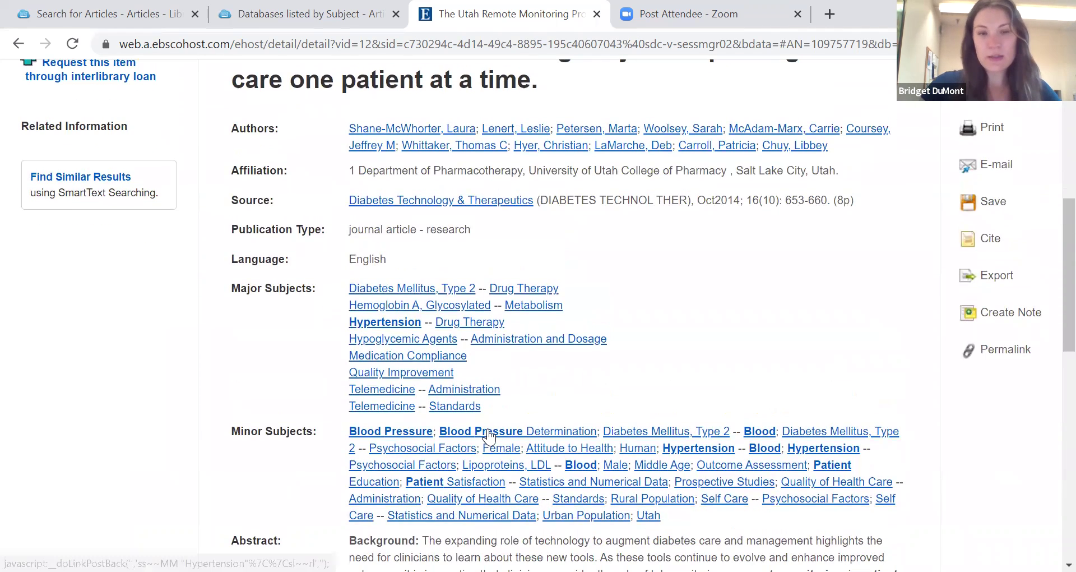
pyautogui.scroll(-2, 489, 436)
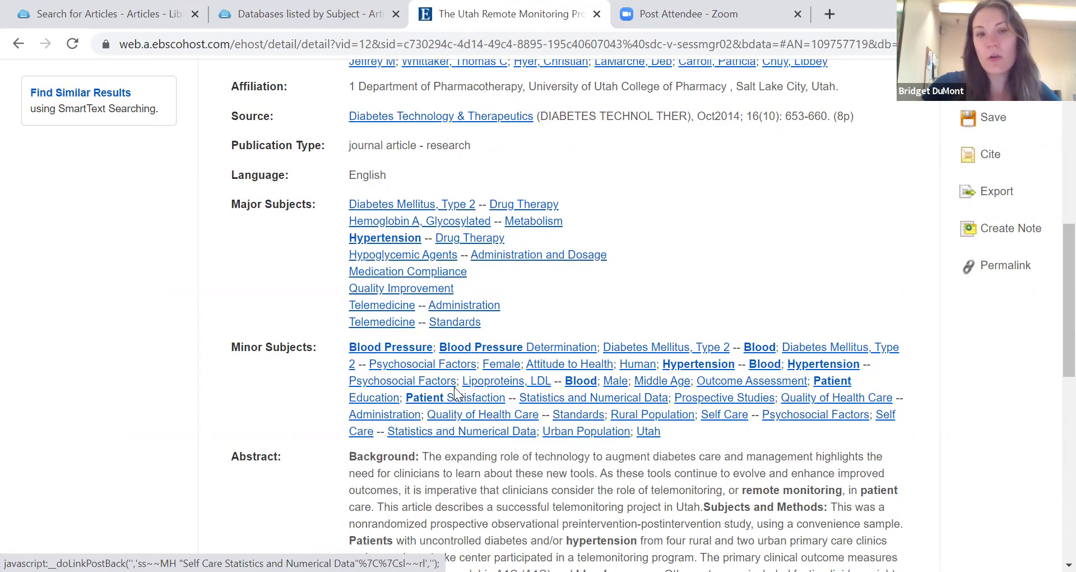
pyautogui.scroll(2, 386, 301)
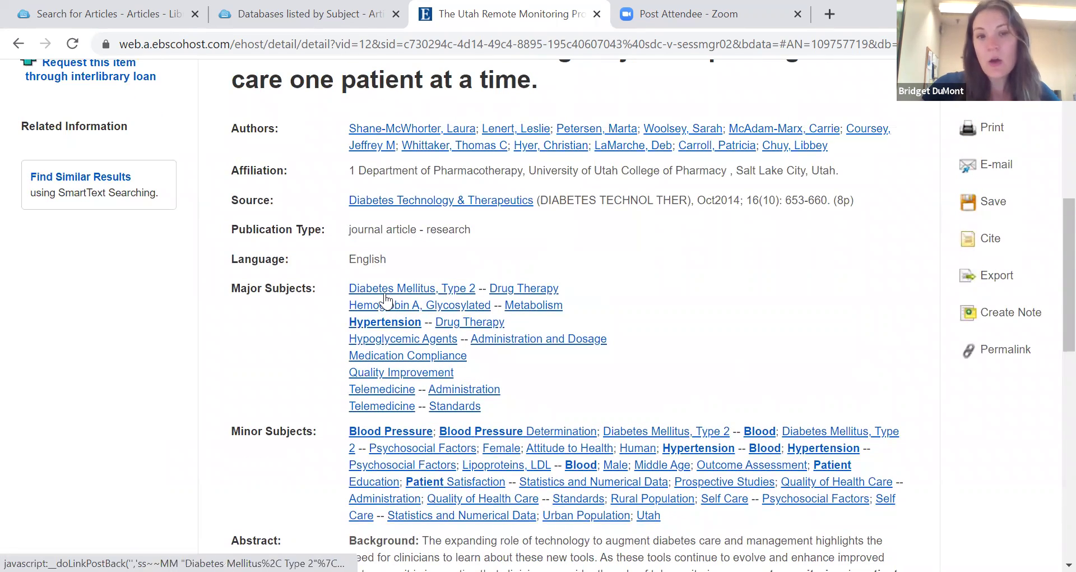
pyautogui.scroll(-2, 381, 330)
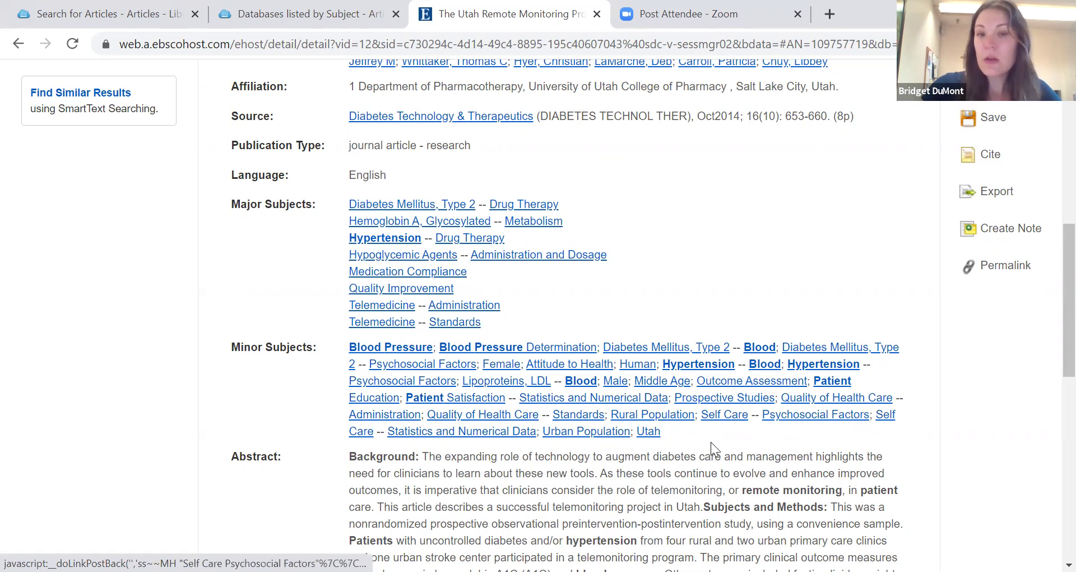
pyautogui.scroll(2, 710, 439)
pyautogui.scroll(8, 734, 461)
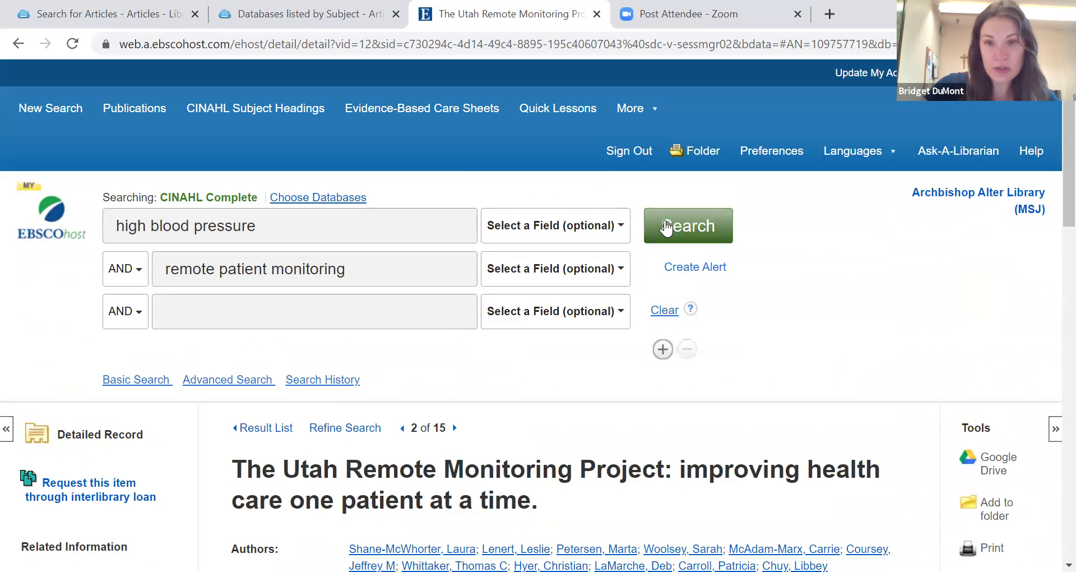
pyautogui.scroll(-3, 567, 377)
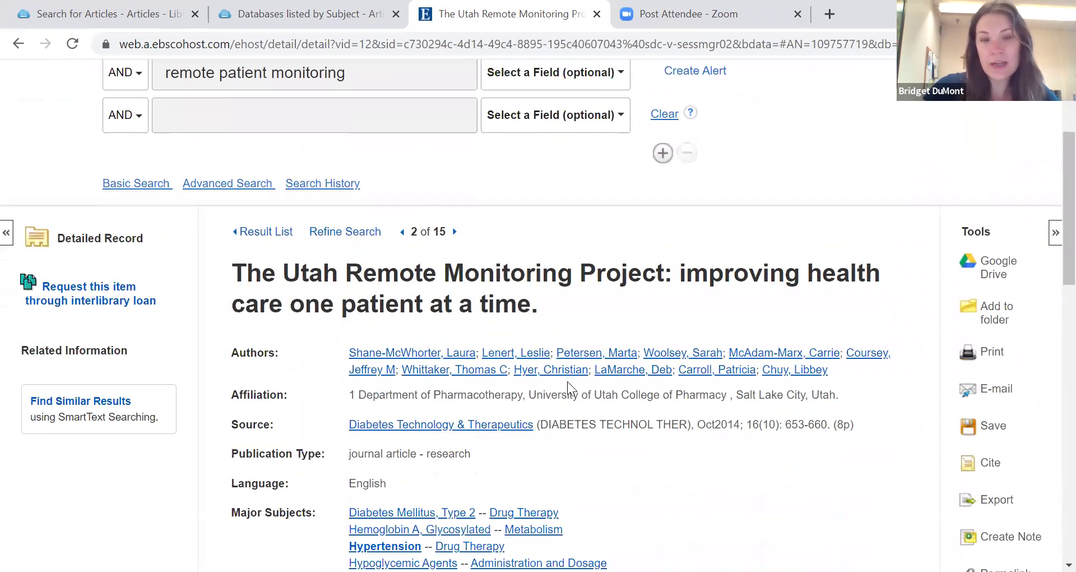
pyautogui.scroll(-4, 567, 382)
pyautogui.scroll(4, 568, 386)
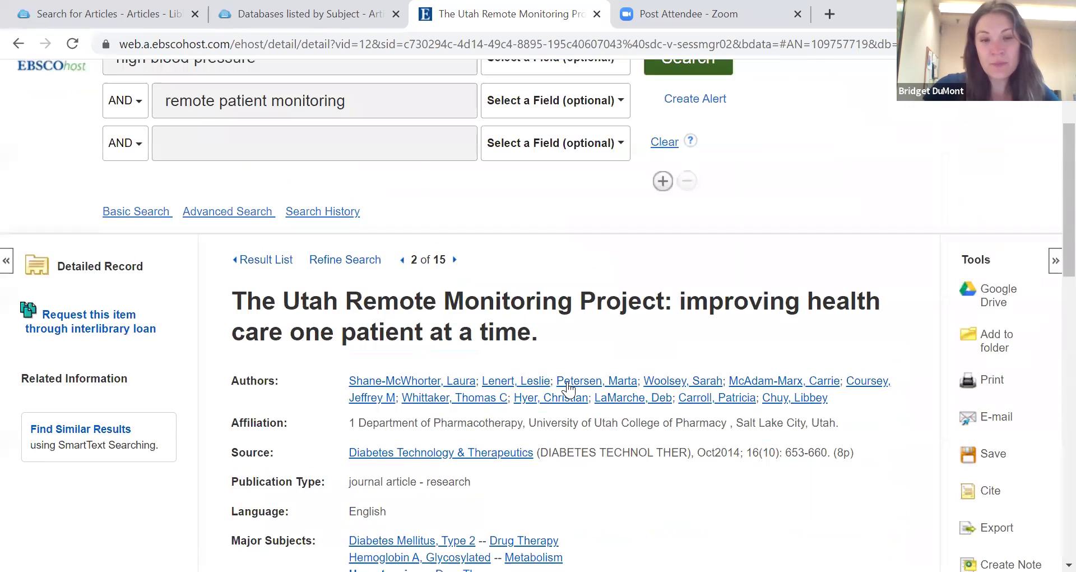
pyautogui.scroll(3, 568, 386)
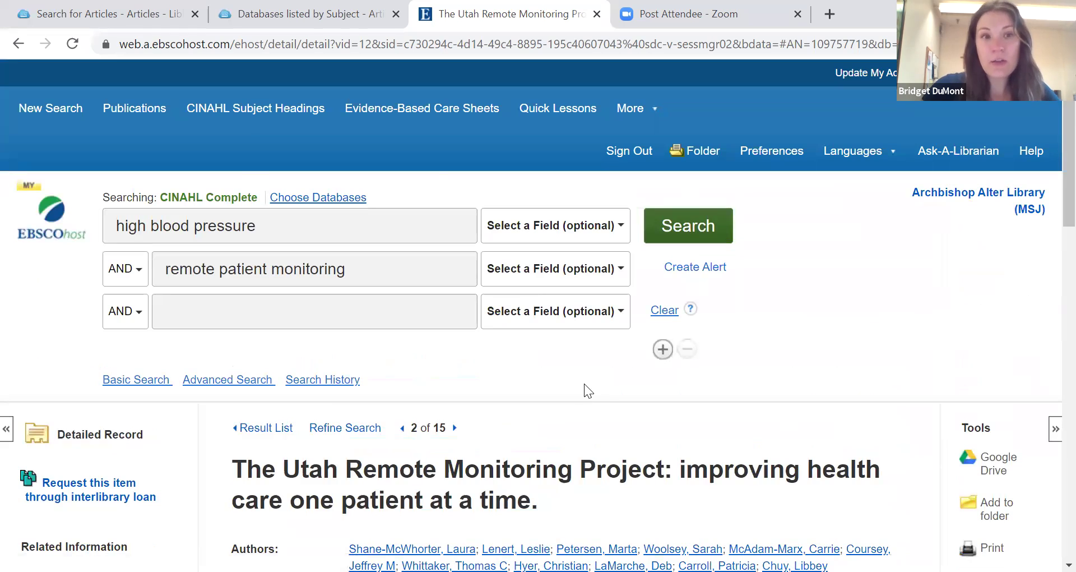
# - Open the CINAHL Subject Headings lookup and view its browse field and matching options
pyautogui.click(267, 114)
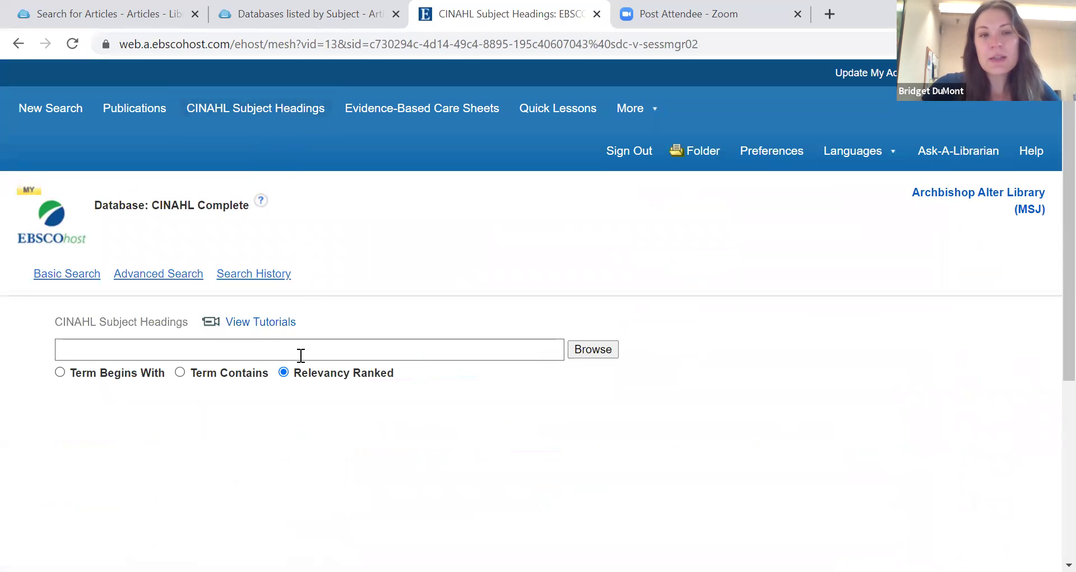
pyautogui.scroll(-1, 301, 356)
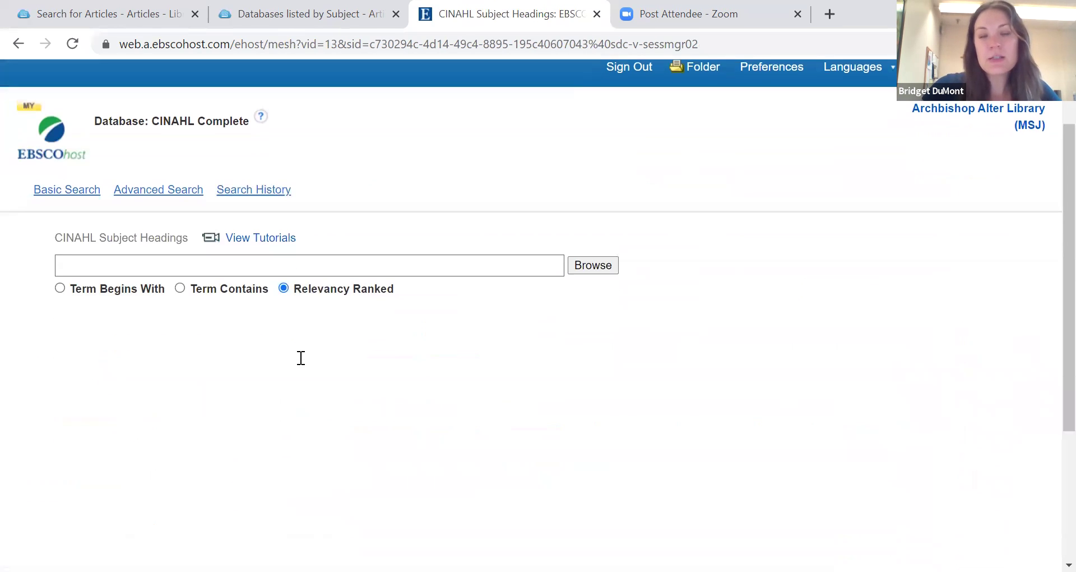
pyautogui.click(297, 268)
pyautogui.click(477, 357)
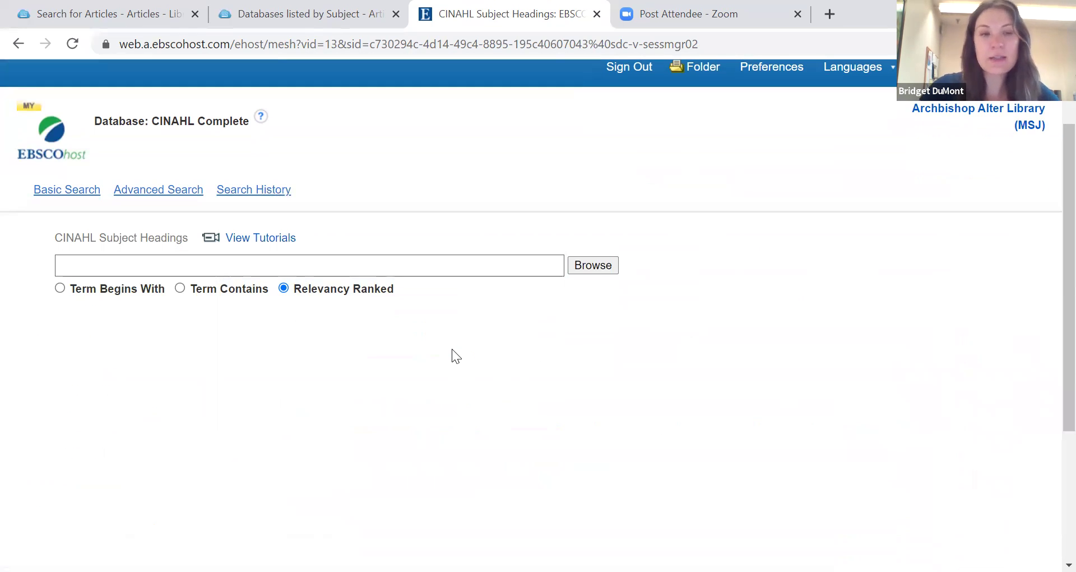
pyautogui.scroll(1, 457, 356)
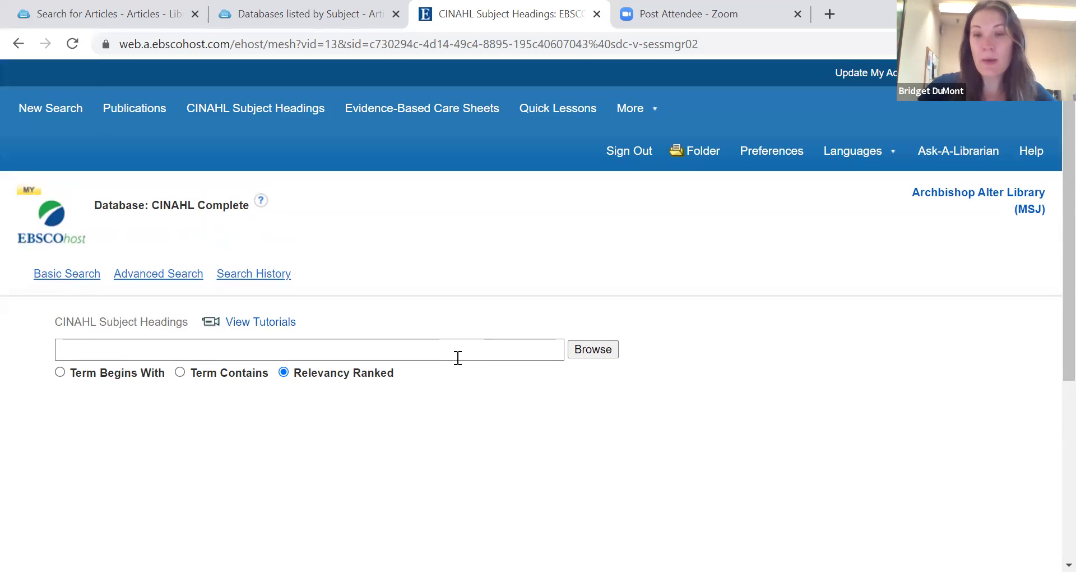
pyautogui.scroll(-1, 451, 358)
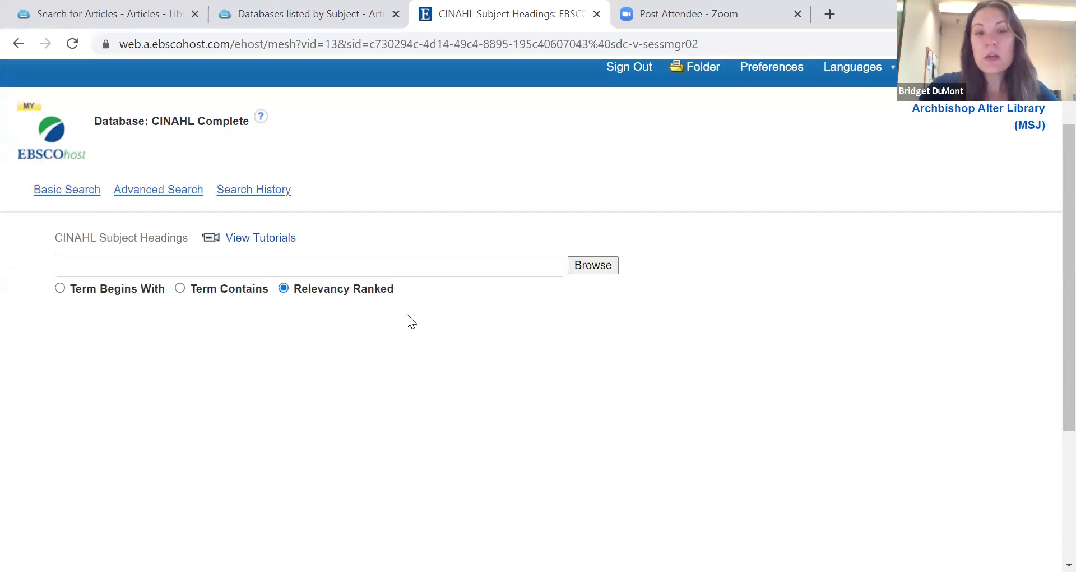
# - Browse the CINAHL subject headings for "high blood pressure"
pyautogui.click(347, 270)
pyautogui.write('high')
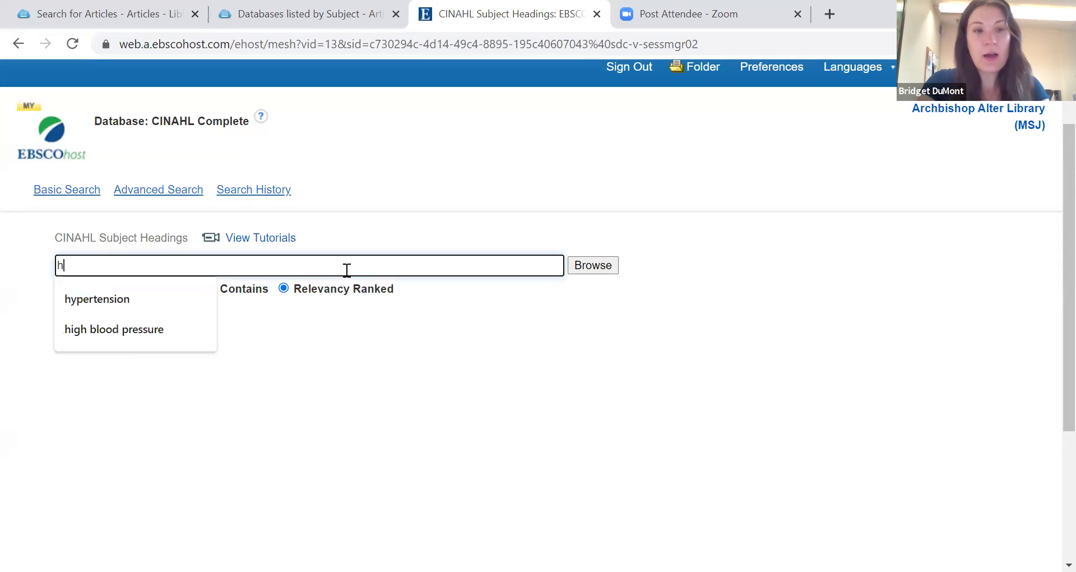
pyautogui.click(191, 293)
pyautogui.click(605, 264)
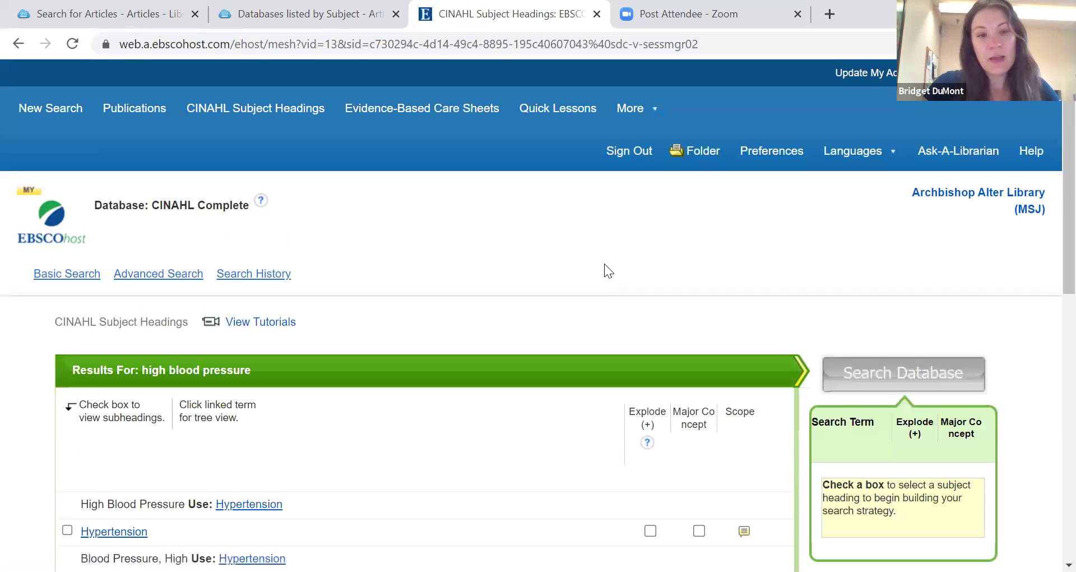
# - Examine the subject heading list for the preferred term for high blood pressure and for related blood pressure headings
pyautogui.scroll(-6, 604, 263)
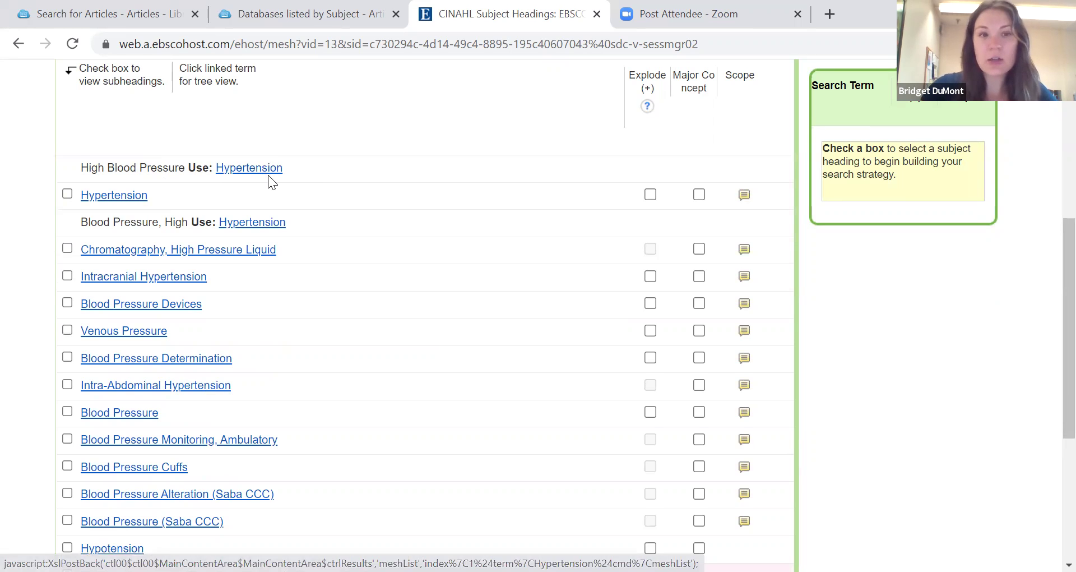
pyautogui.scroll(2, 268, 175)
pyautogui.scroll(1, 268, 179)
pyautogui.scroll(-1, 269, 183)
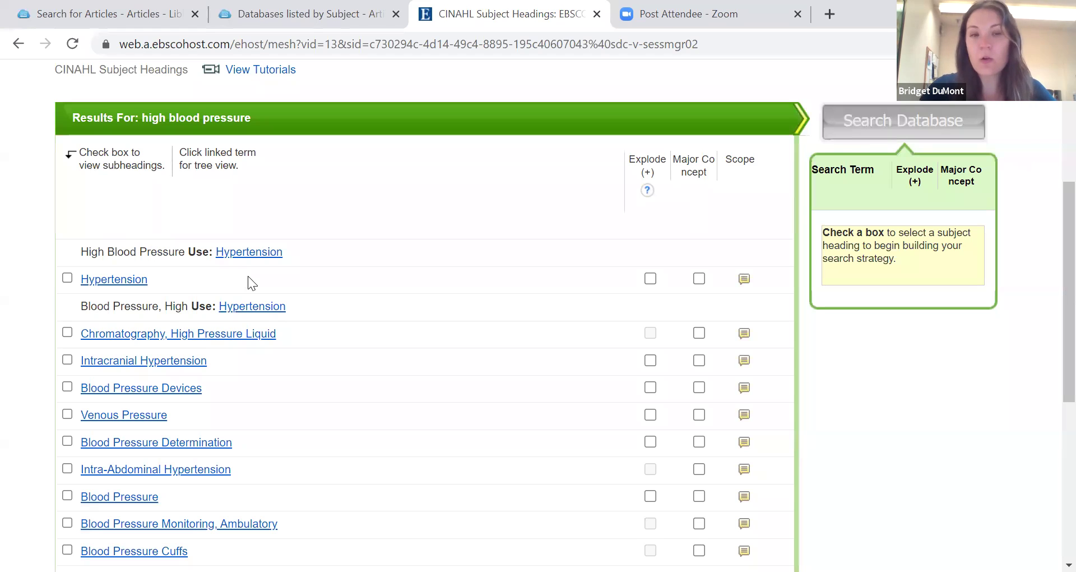
pyautogui.scroll(-2, 250, 283)
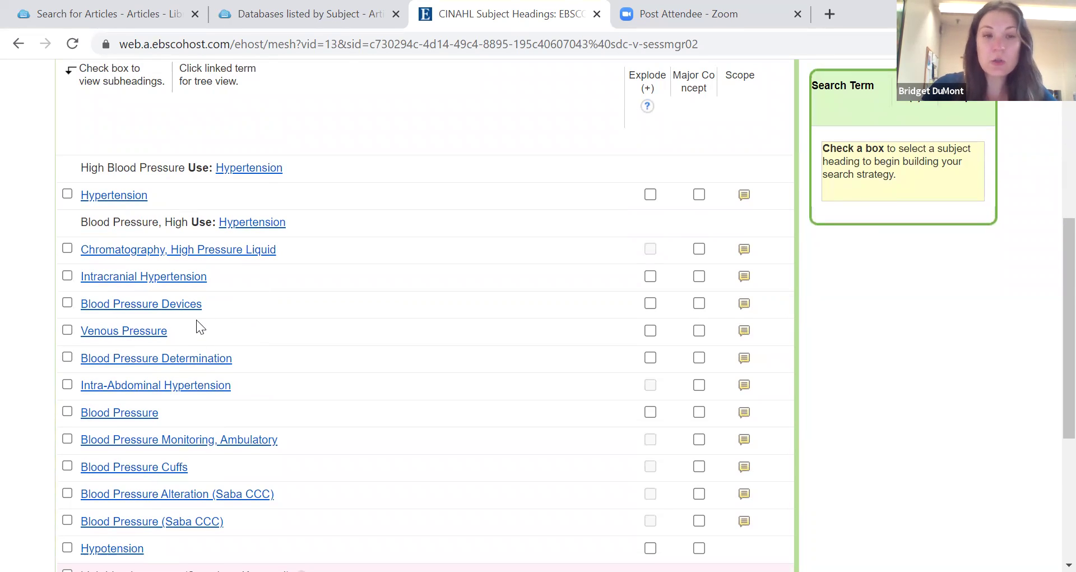
pyautogui.scroll(2, 197, 321)
pyautogui.scroll(-4, 198, 318)
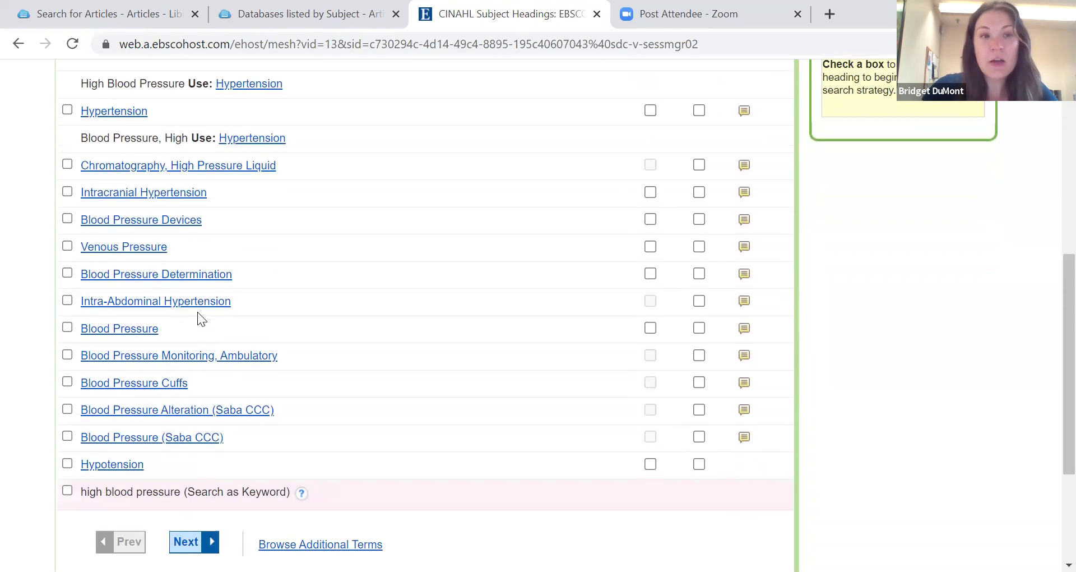
pyautogui.scroll(2, 197, 317)
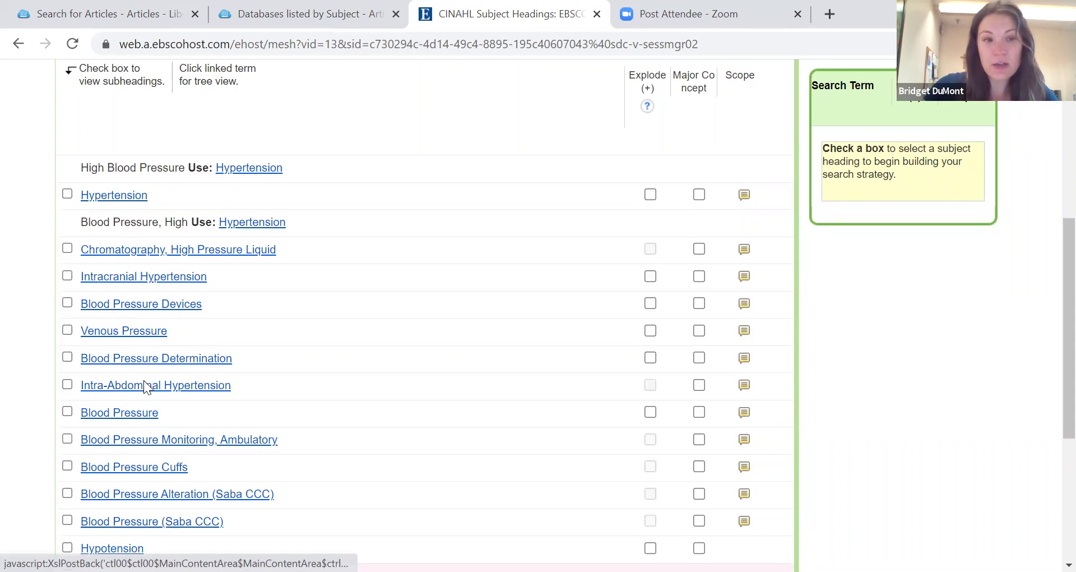
pyautogui.scroll(-2, 135, 418)
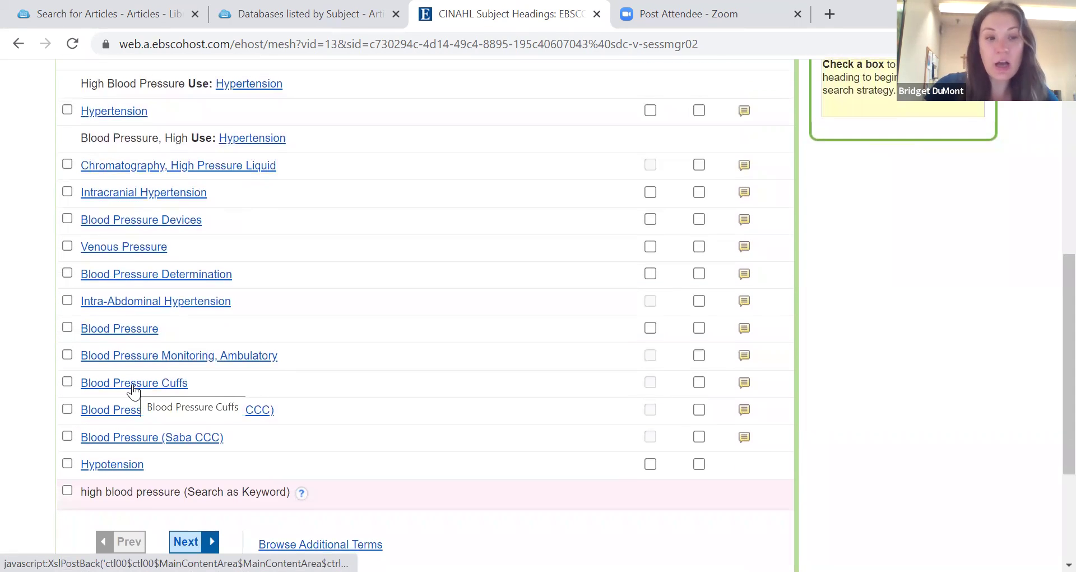
pyautogui.scroll(5, 131, 391)
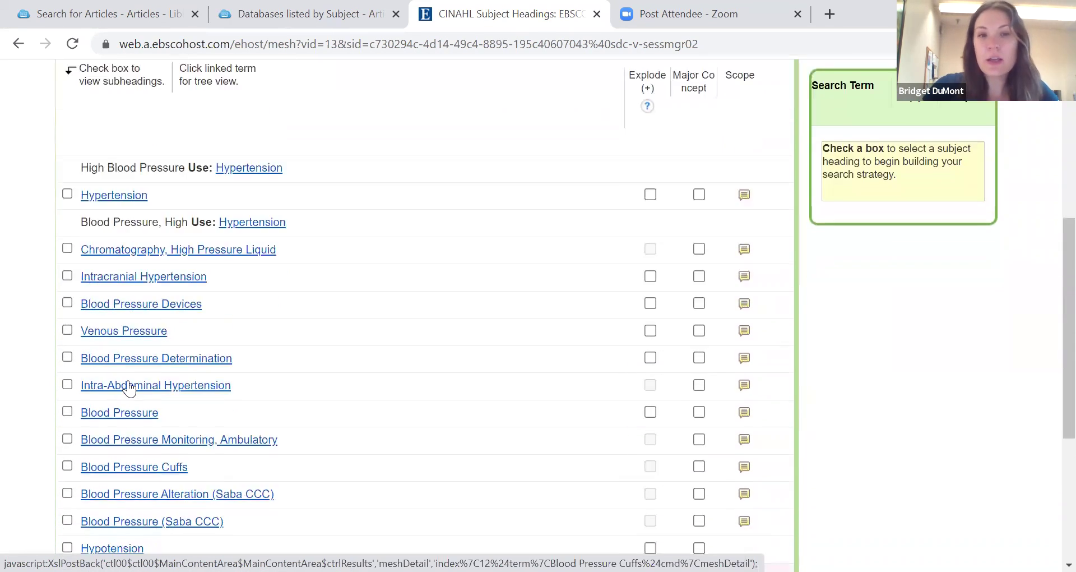
pyautogui.scroll(5, 129, 382)
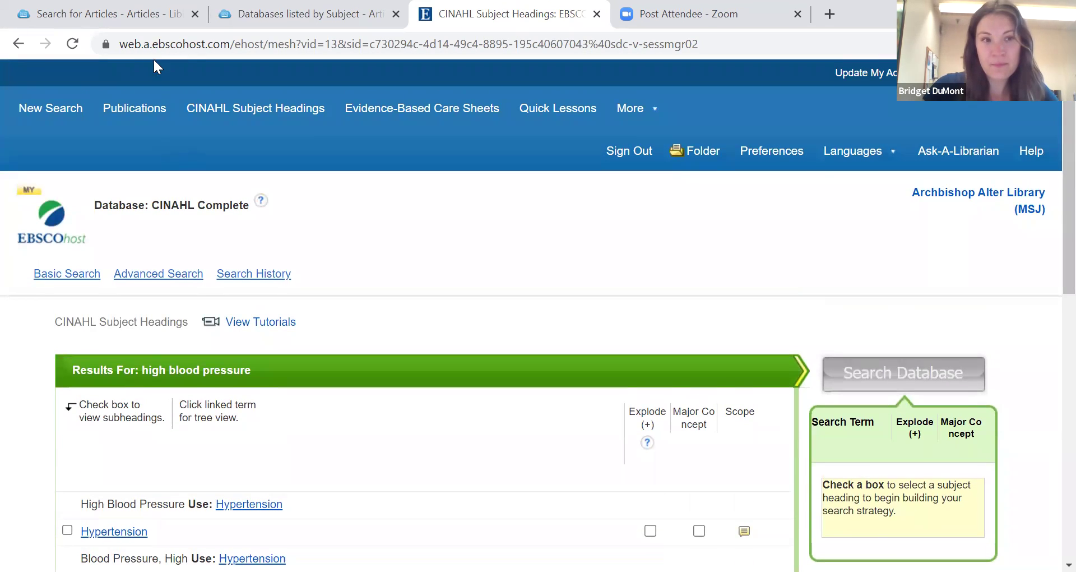
# - Return from the subject headings to the detailed record of the Utah Remote Monitoring Project article and its search fields
pyautogui.click(16, 37)
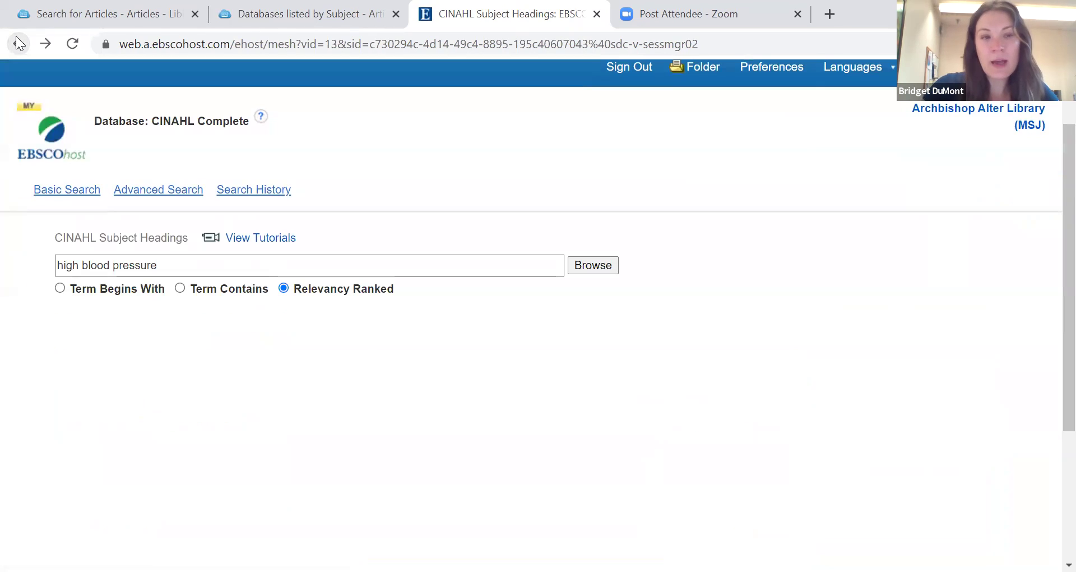
pyautogui.click(18, 43)
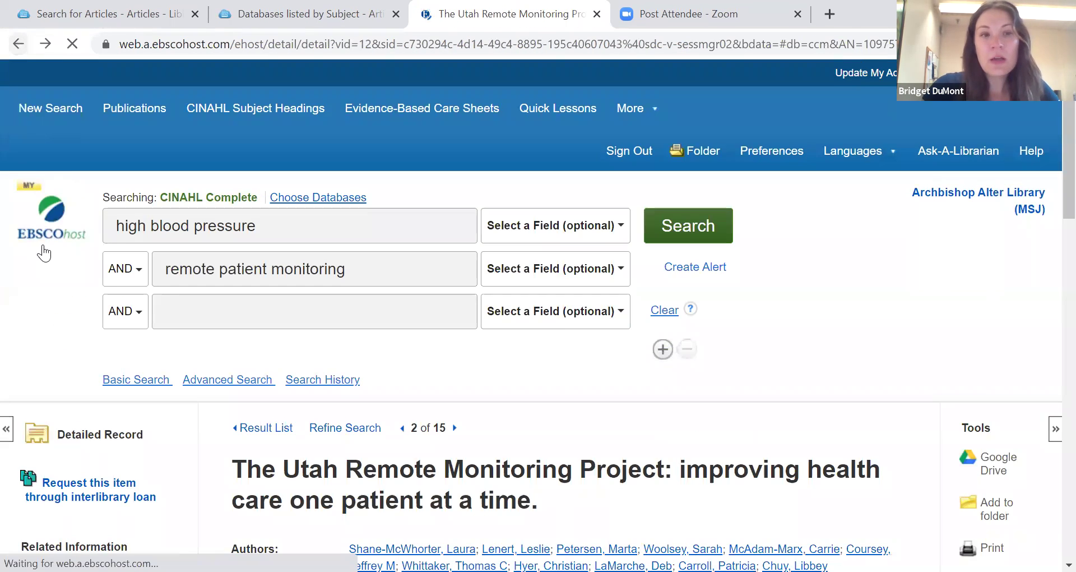
pyautogui.scroll(-2, 43, 246)
pyautogui.scroll(1, 48, 244)
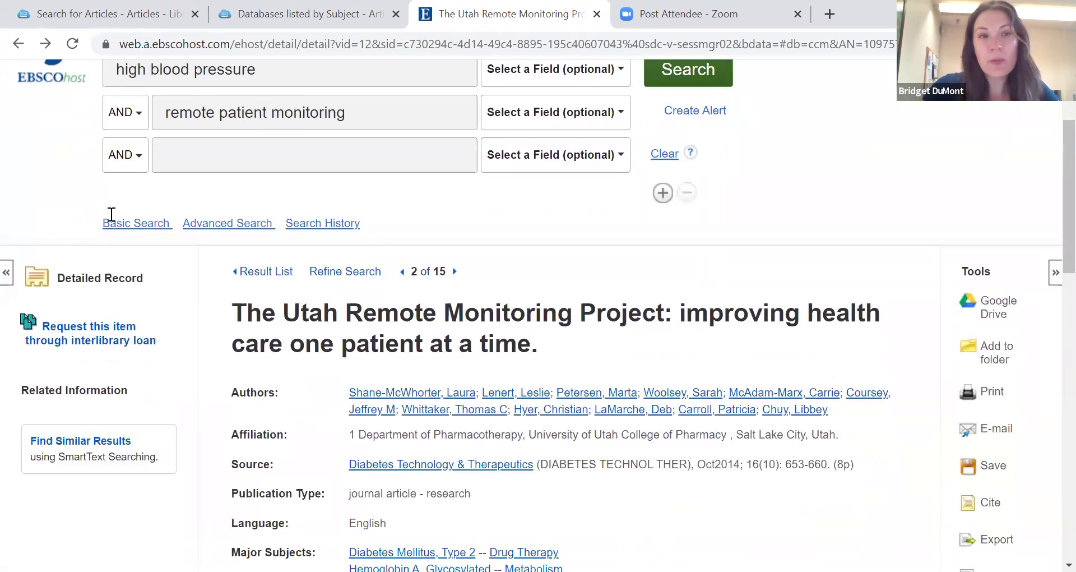
pyautogui.scroll(2, 81, 293)
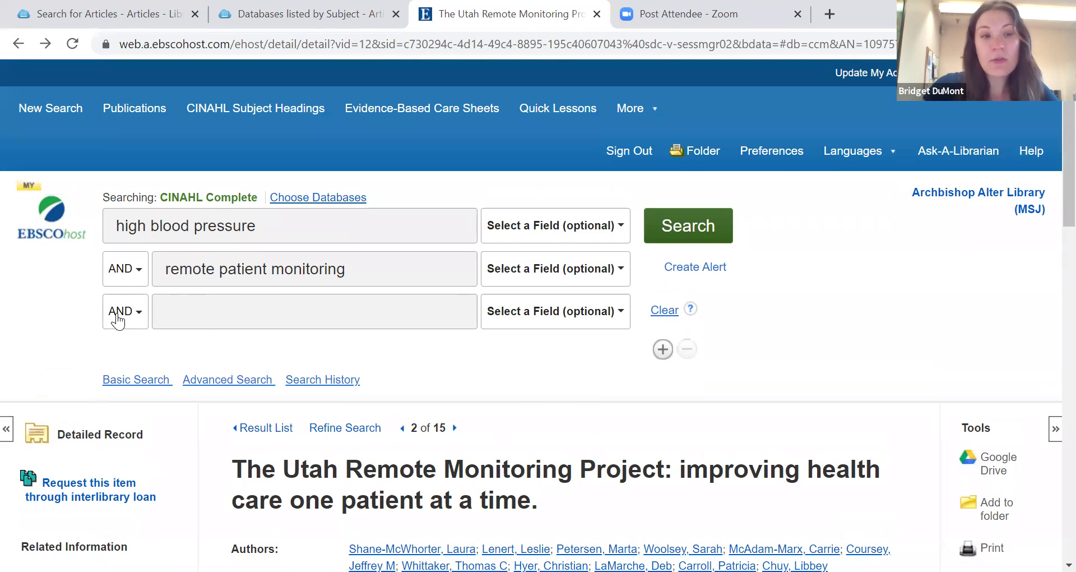
# - Add "hypertension" as the third search term and combine it with the other terms using OR
pyautogui.click(224, 303)
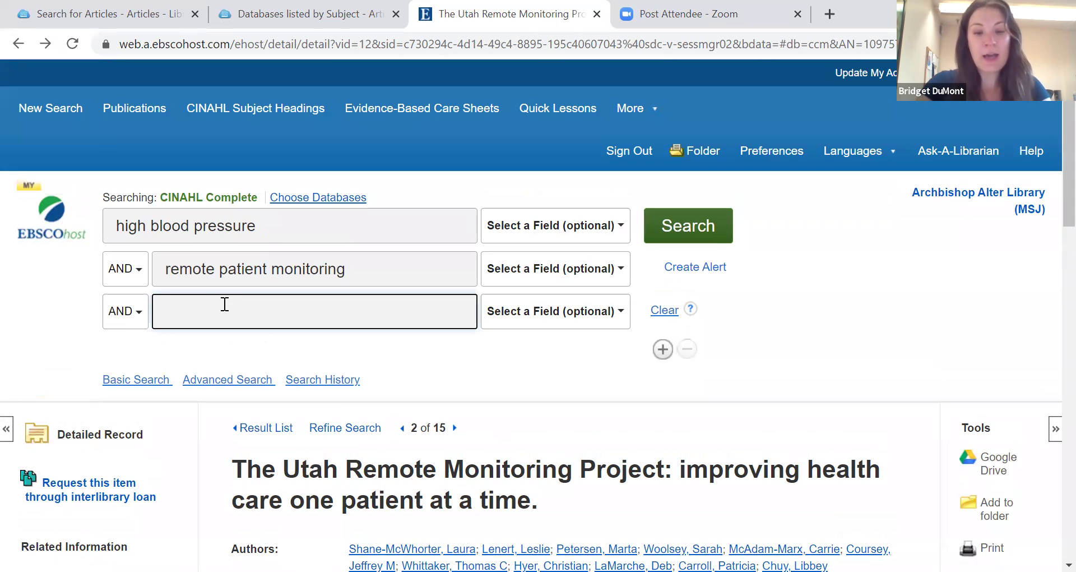
pyautogui.write('hyper')
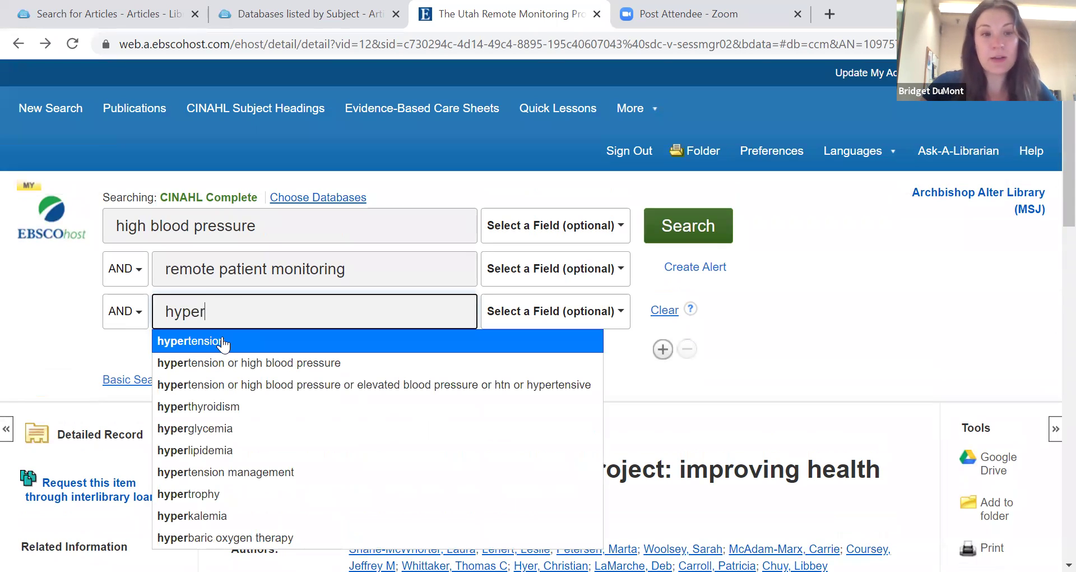
pyautogui.click(224, 342)
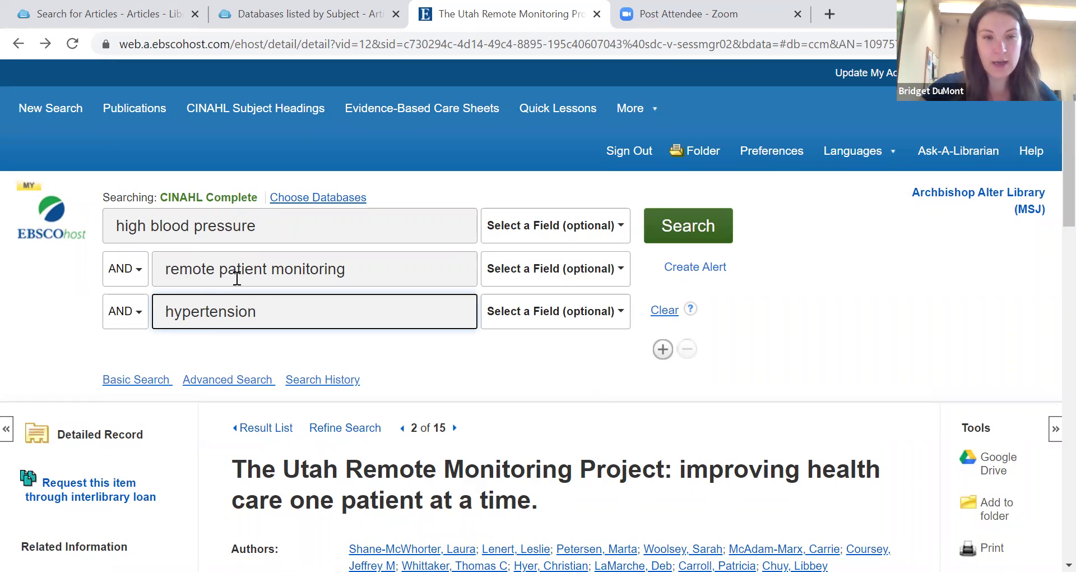
pyautogui.click(140, 312)
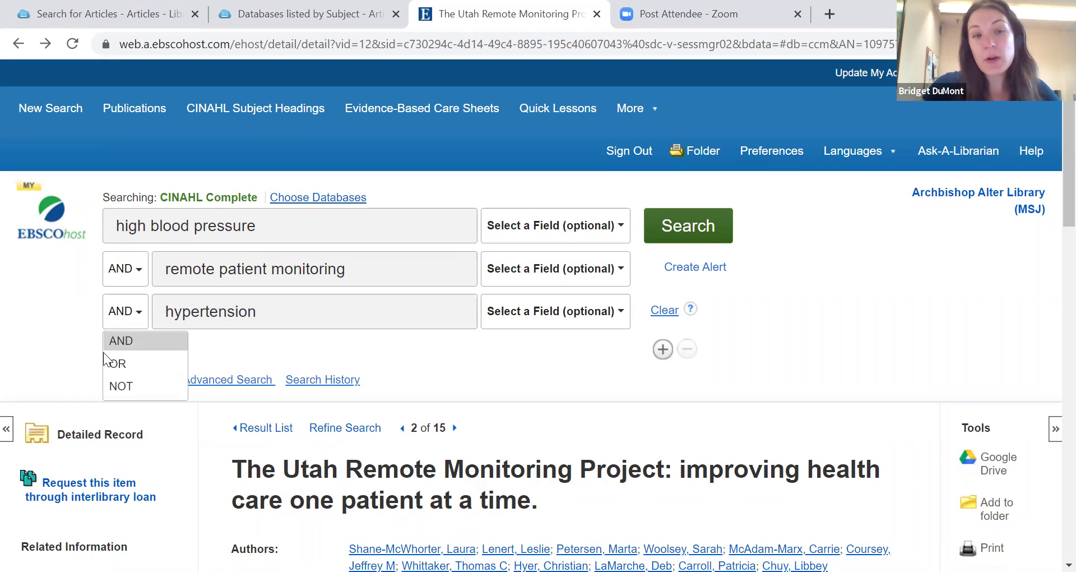
pyautogui.click(118, 364)
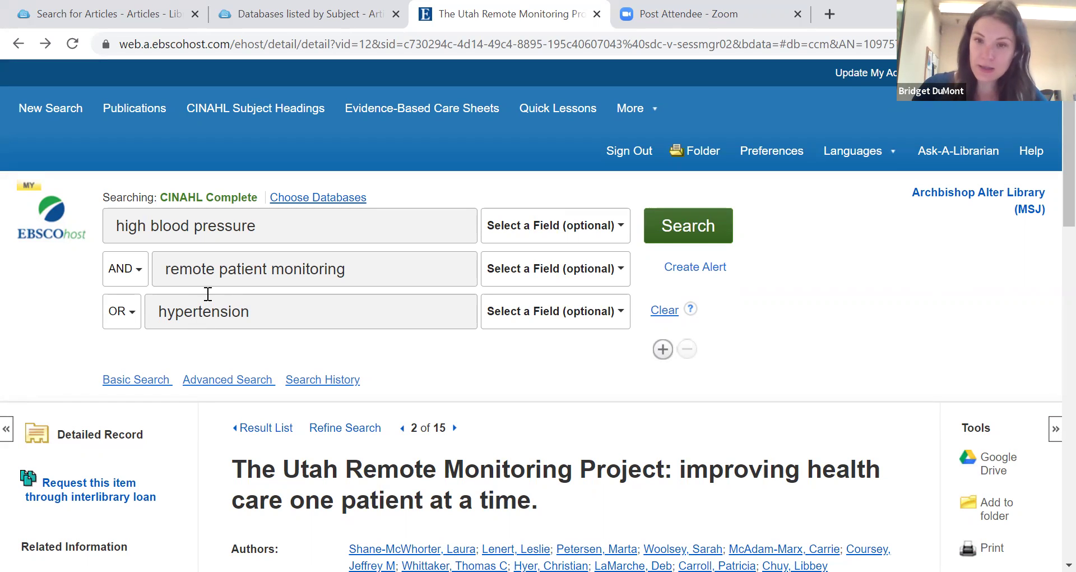
pyautogui.scroll(-1, 233, 296)
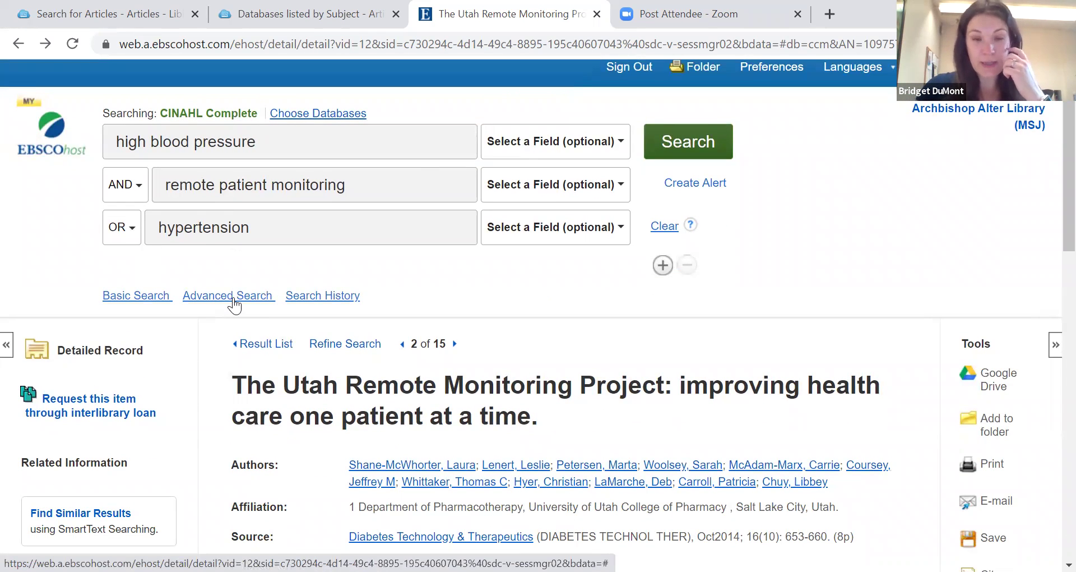
pyautogui.scroll(1, 212, 347)
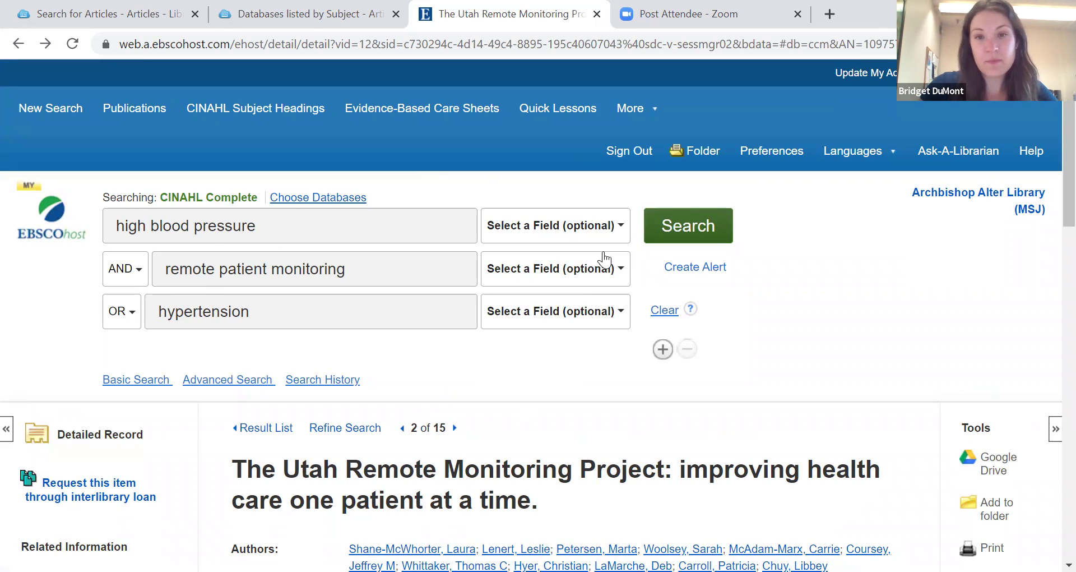
# - Run the search and replace the first term with the suggested "high blood pressure or hypertension or systolic blood pressure or diastolic blood pressure"
pyautogui.click(687, 228)
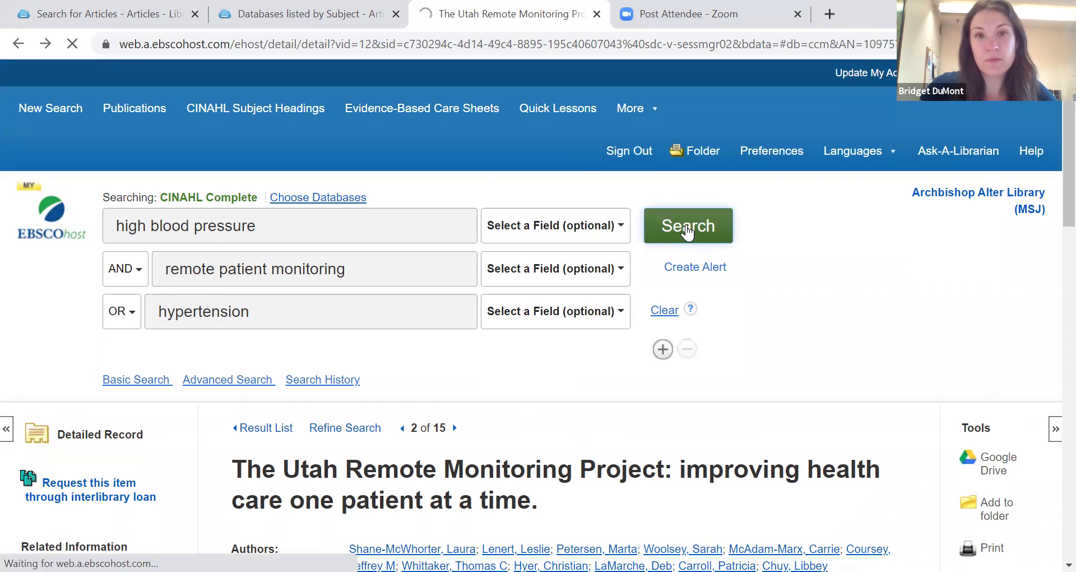
pyautogui.doubleClick(394, 429)
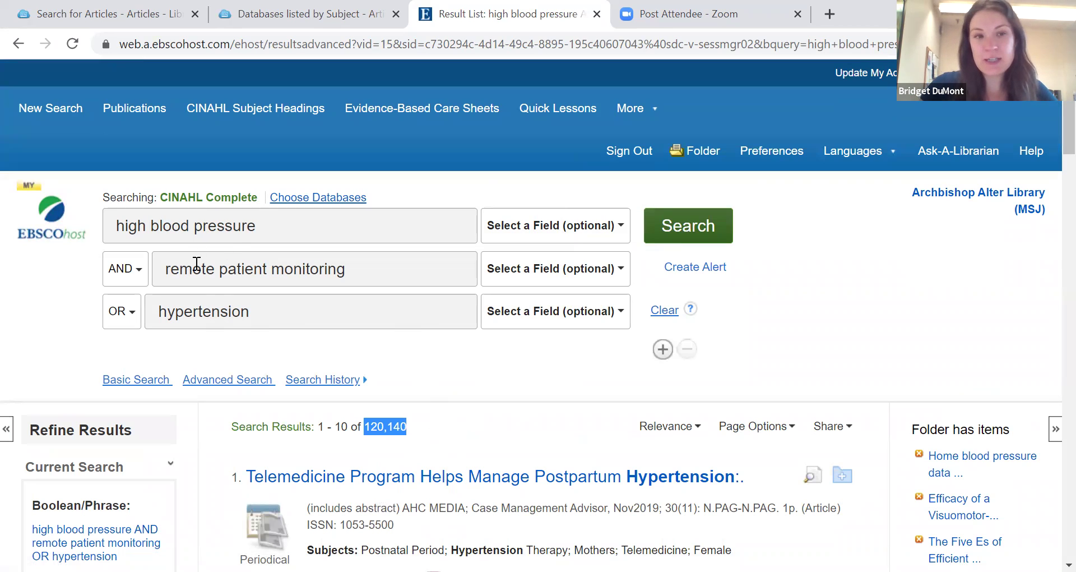
pyautogui.click(274, 225)
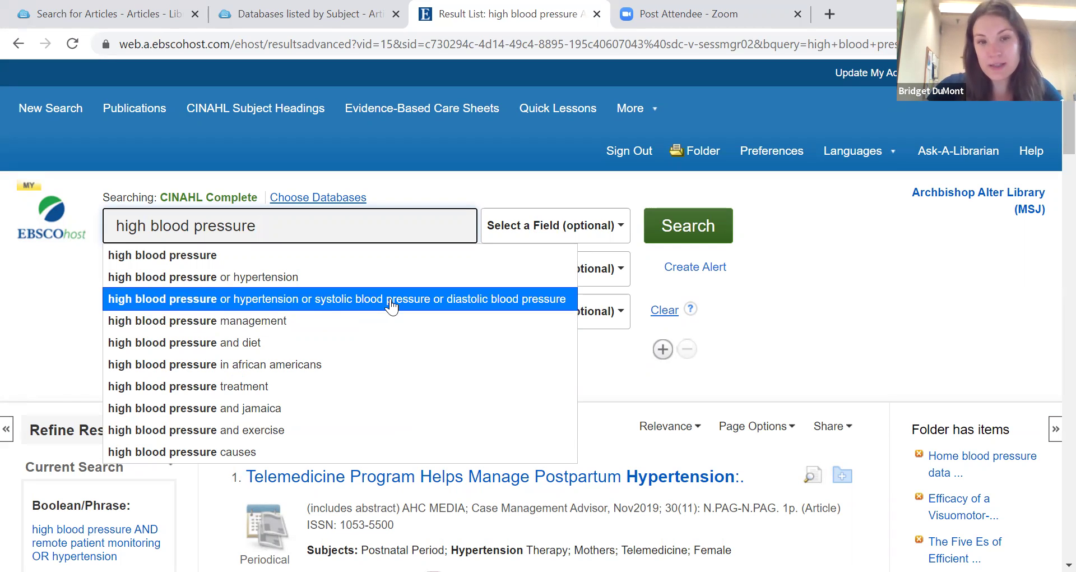
pyautogui.click(452, 306)
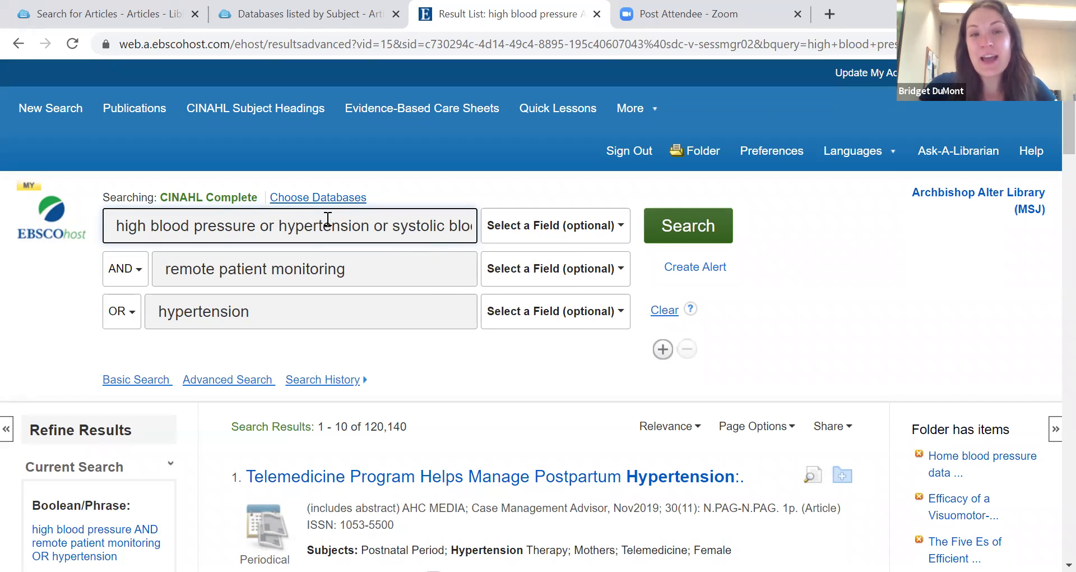
# - Set the third search row's operator to AND and empty its search term
pyautogui.click(122, 311)
pyautogui.click(118, 340)
pyautogui.doubleClick(293, 315)
pyautogui.write('h')
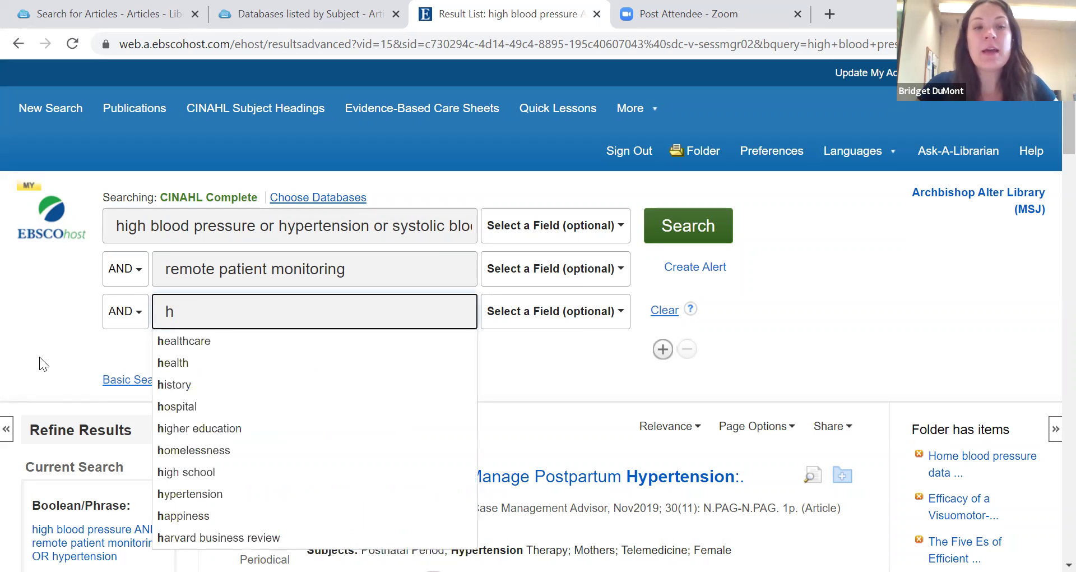
pyautogui.click(39, 357)
pyautogui.click(157, 310)
pyautogui.press('BackSpace')
pyautogui.click(20, 346)
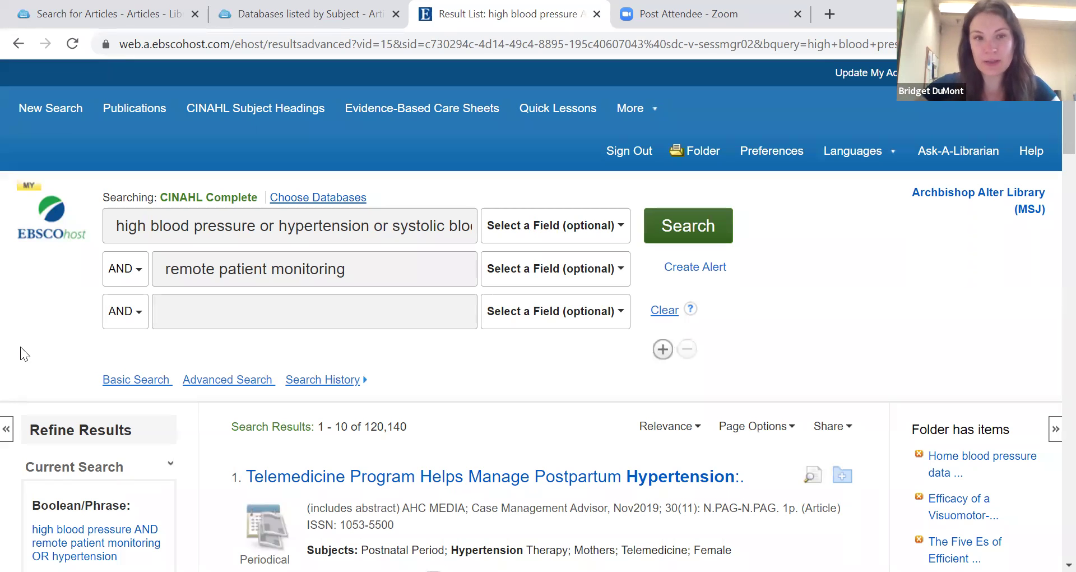
# - Exclude "male" as the third search term with the NOT operator, run the search and check the number of results
pyautogui.click(124, 311)
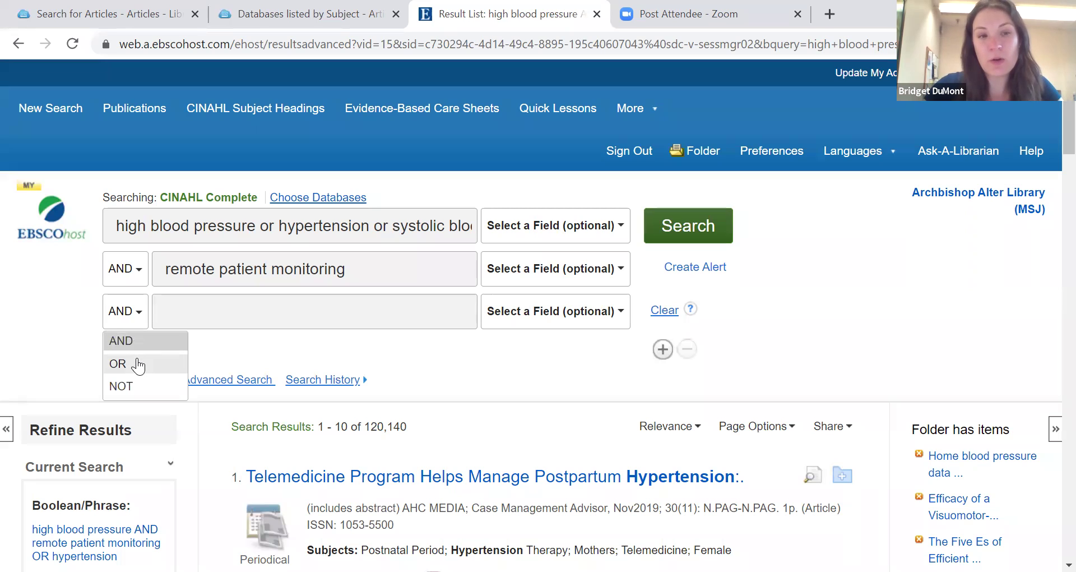
pyautogui.click(127, 319)
pyautogui.click(127, 319)
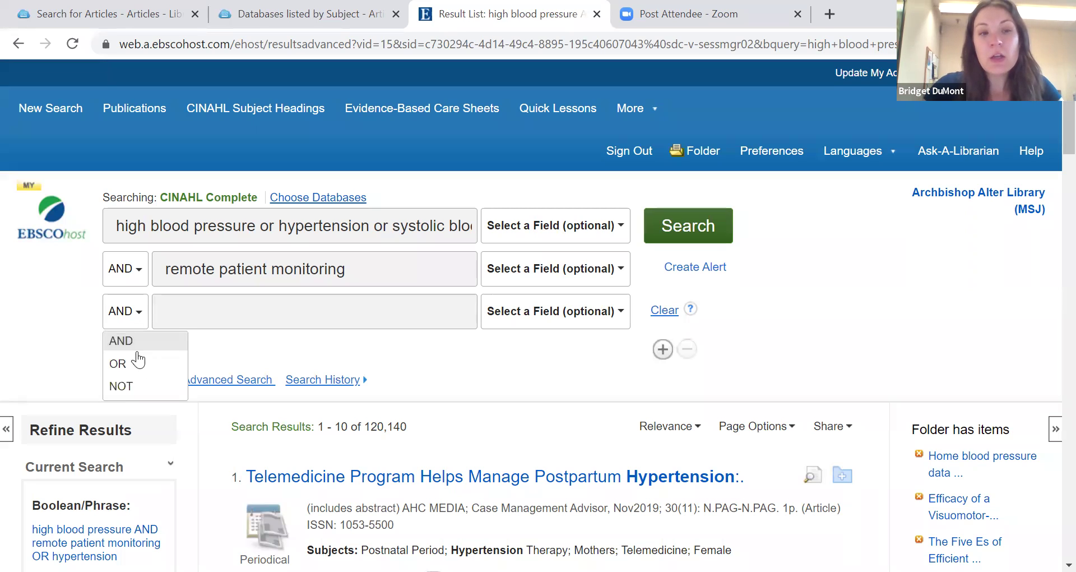
pyautogui.click(124, 388)
pyautogui.click(205, 306)
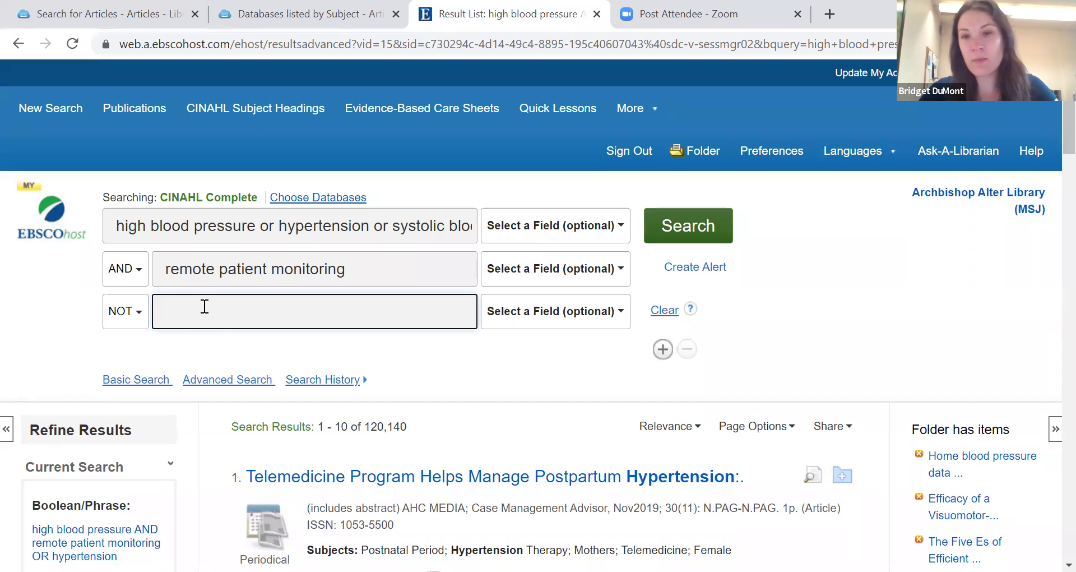
pyautogui.write('male')
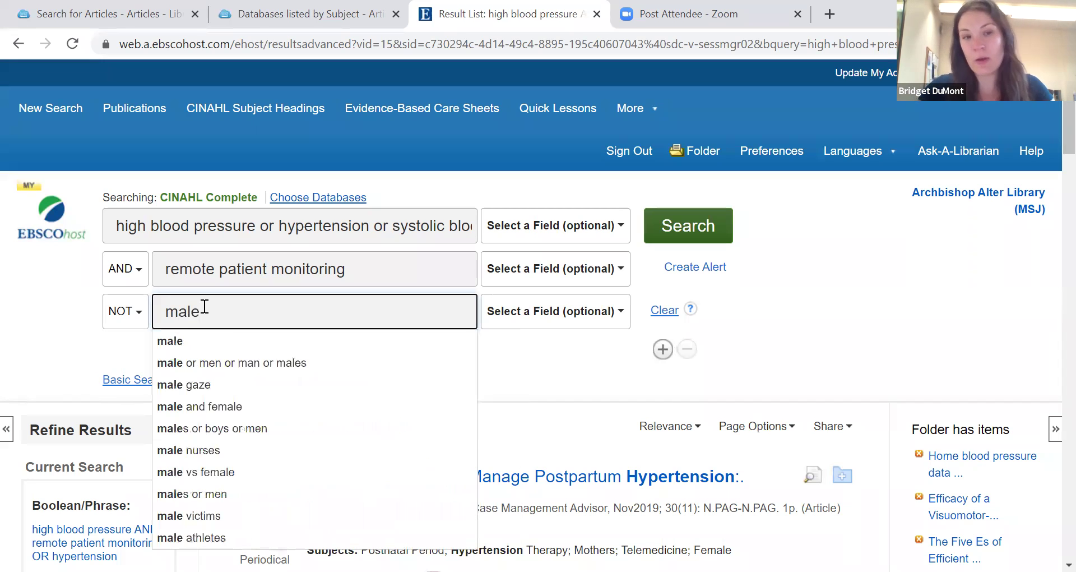
pyautogui.click(204, 344)
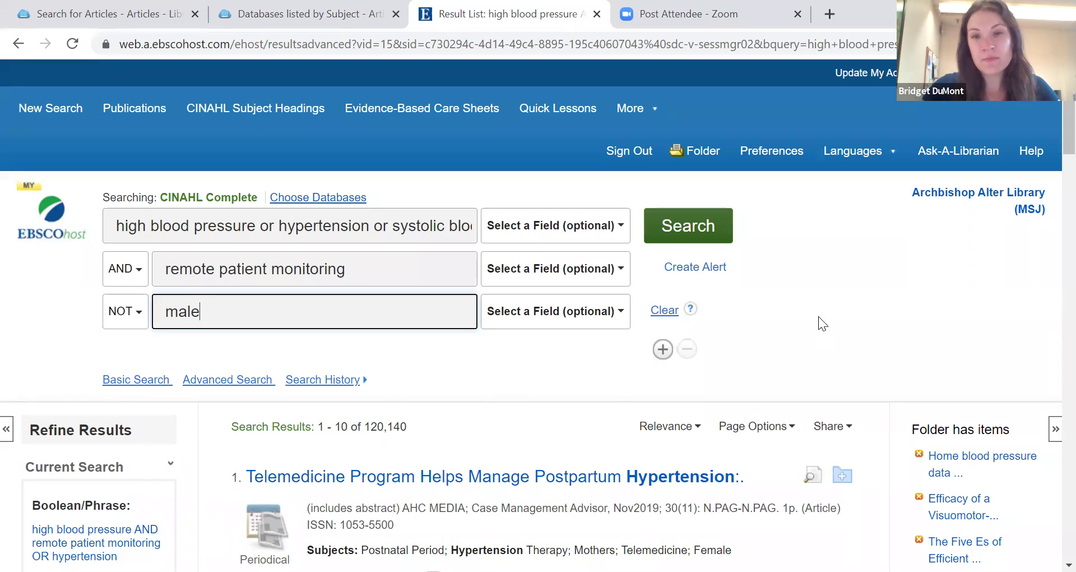
pyautogui.click(690, 241)
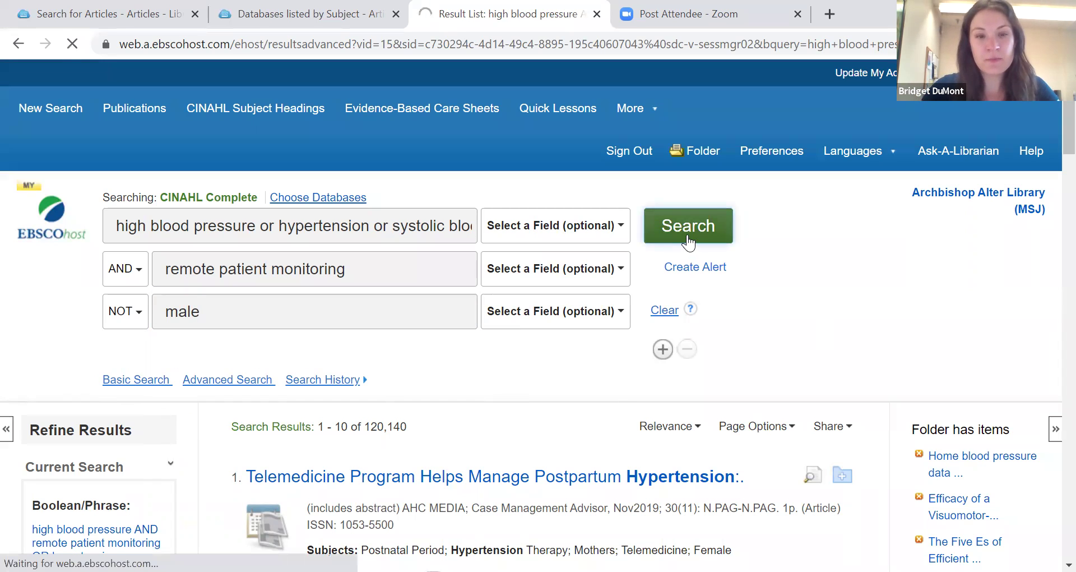
pyautogui.scroll(-3, 363, 463)
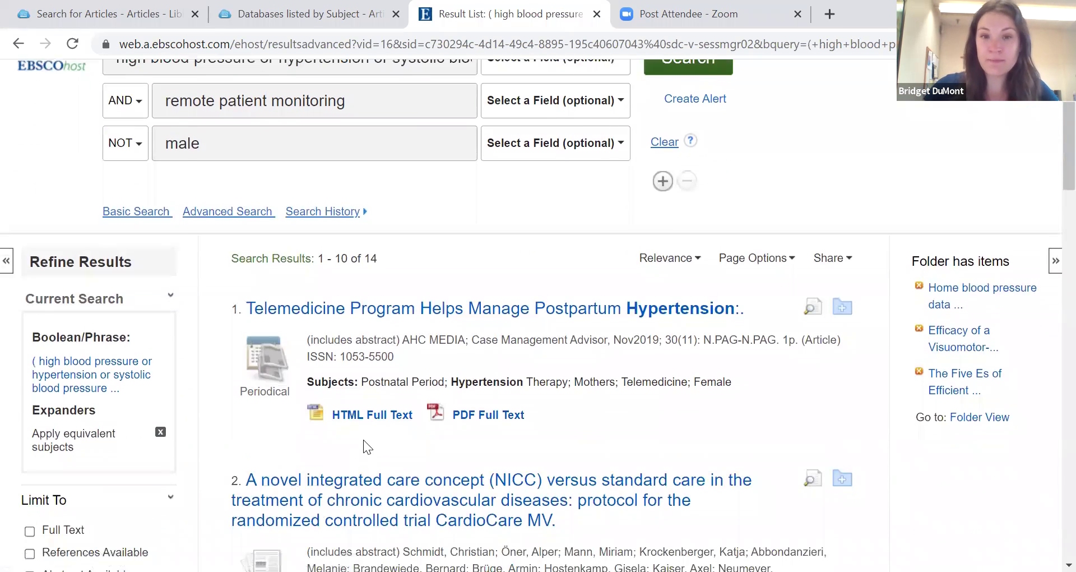
pyautogui.scroll(3, 363, 439)
pyautogui.moveTo(401, 425); pyautogui.dragTo(332, 427)
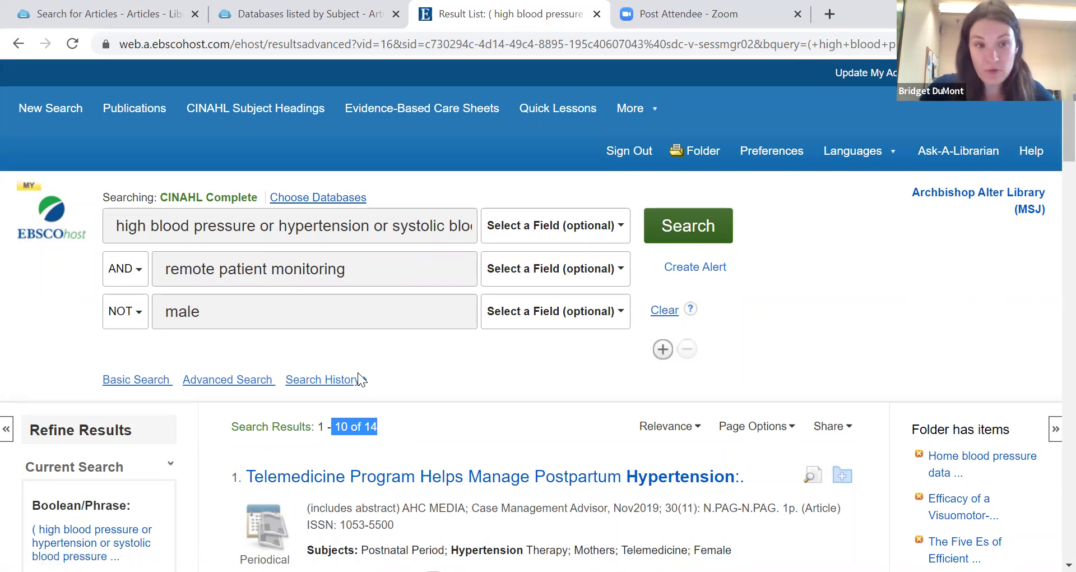
# - Broaden the excluded term to the suggested "male or men or man or males", rerun the search and review the results
pyautogui.click(168, 314)
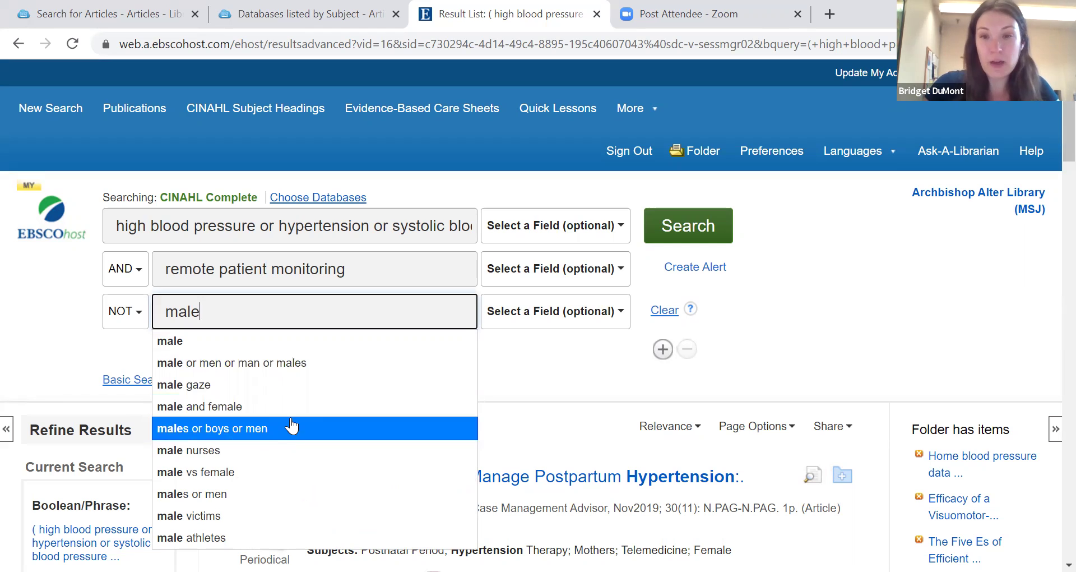
pyautogui.click(286, 365)
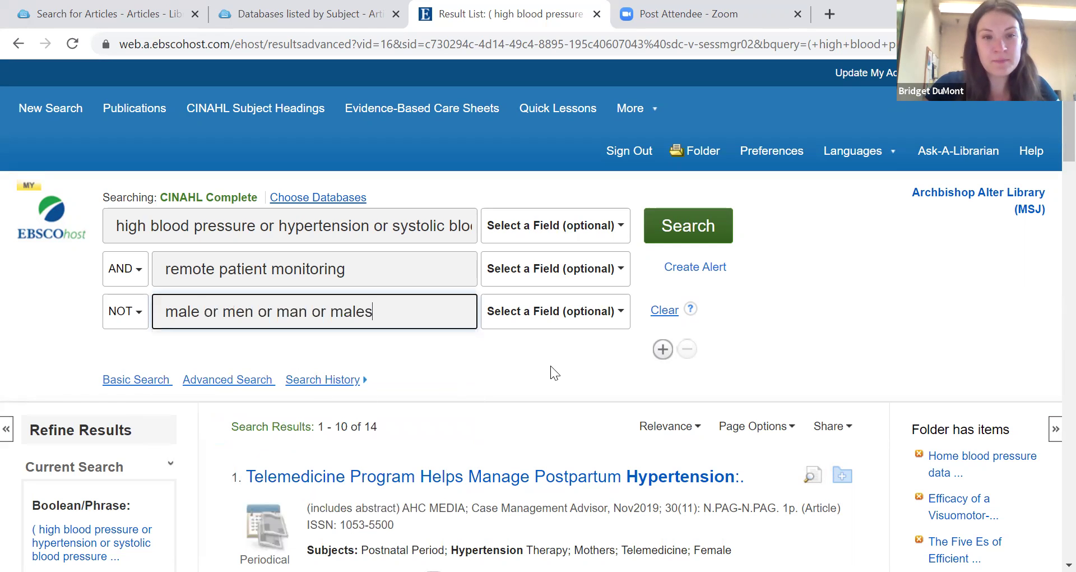
pyautogui.click(681, 218)
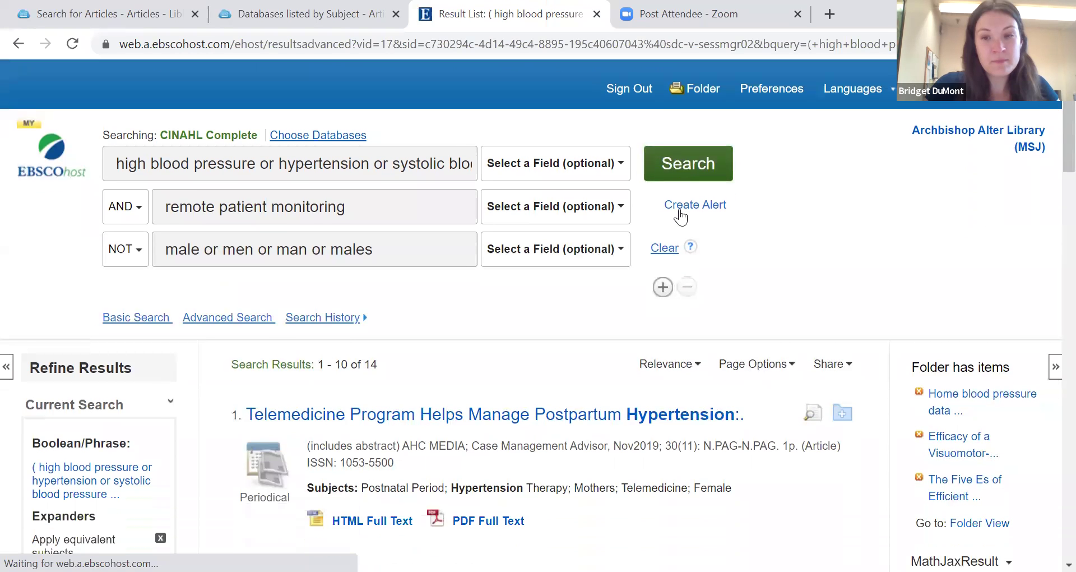
pyautogui.scroll(-1, 537, 283)
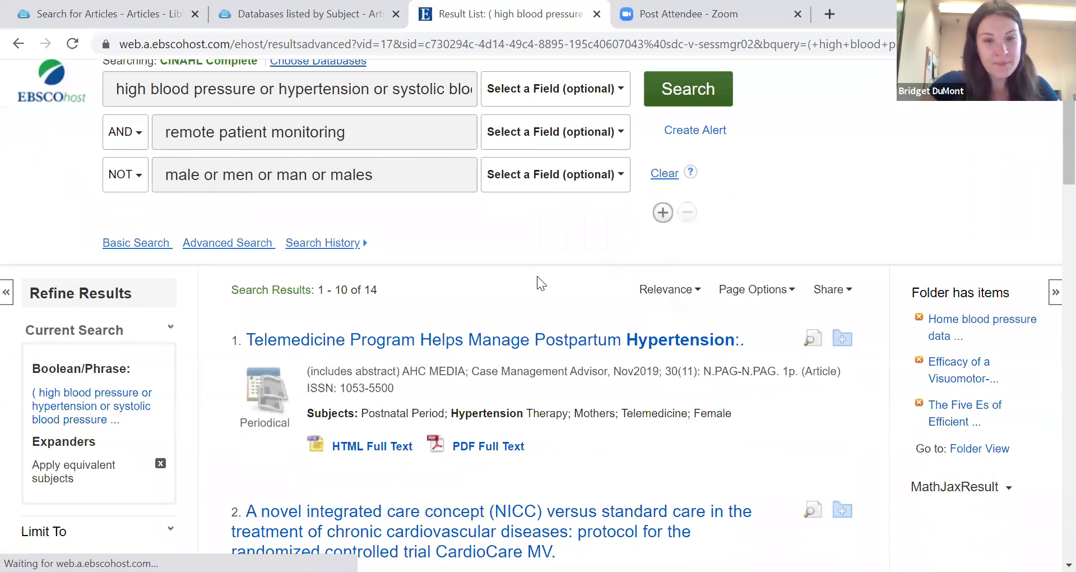
pyautogui.scroll(-3, 613, 313)
pyautogui.scroll(-3, 555, 312)
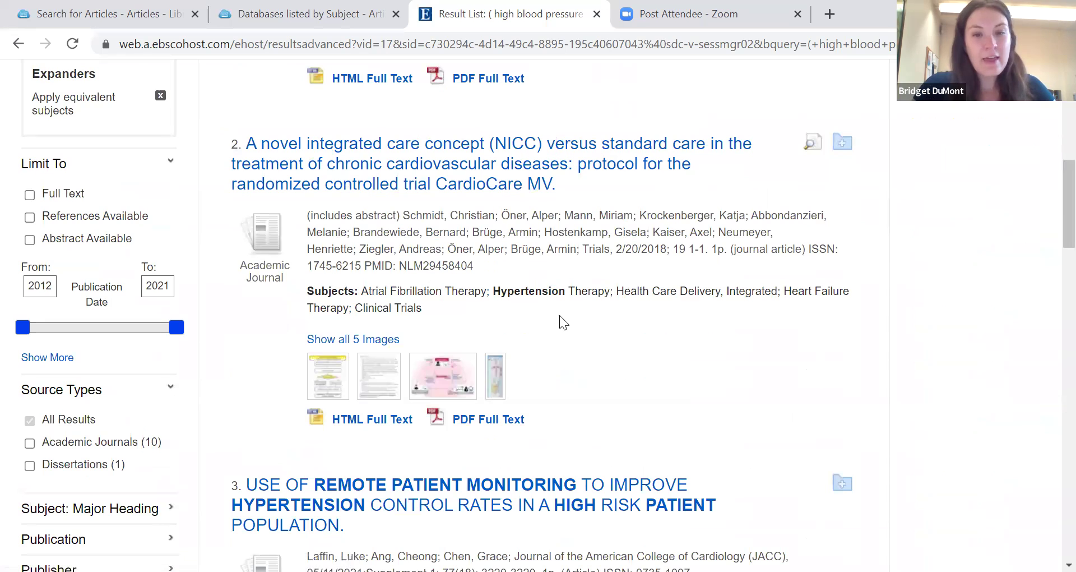
pyautogui.scroll(1, 565, 324)
pyautogui.scroll(8, 567, 328)
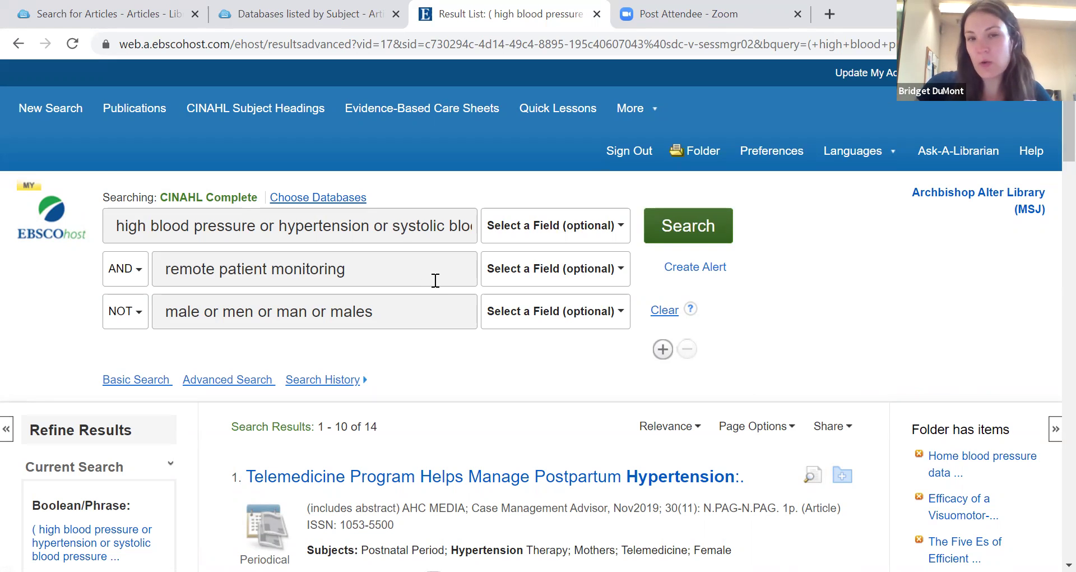
# - Open the database selection and select Alt HealthWatch, MEDLINE and MEDLINE with Full Text
pyautogui.click(331, 199)
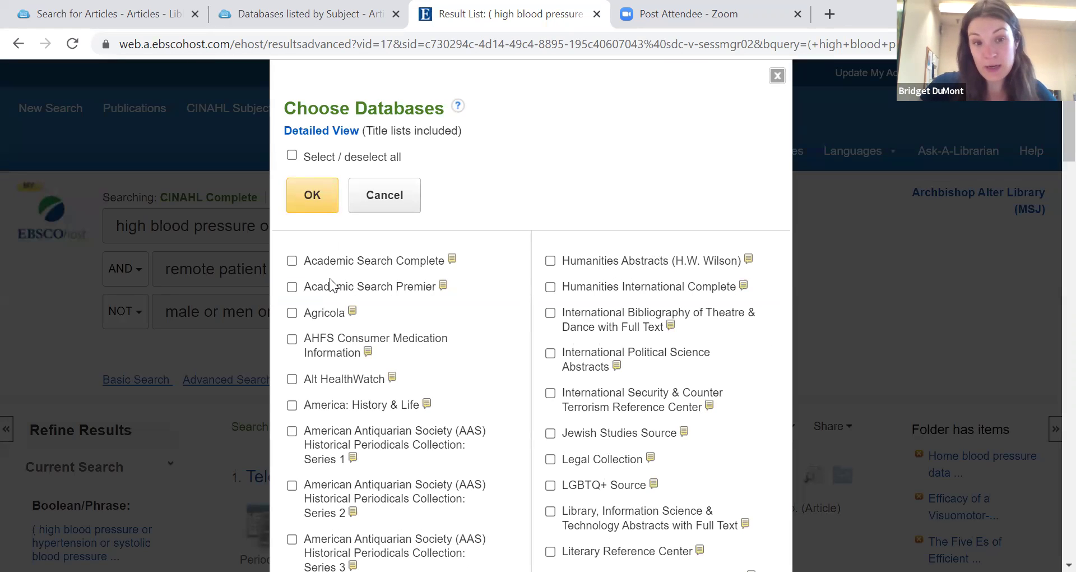
pyautogui.scroll(-2, 332, 327)
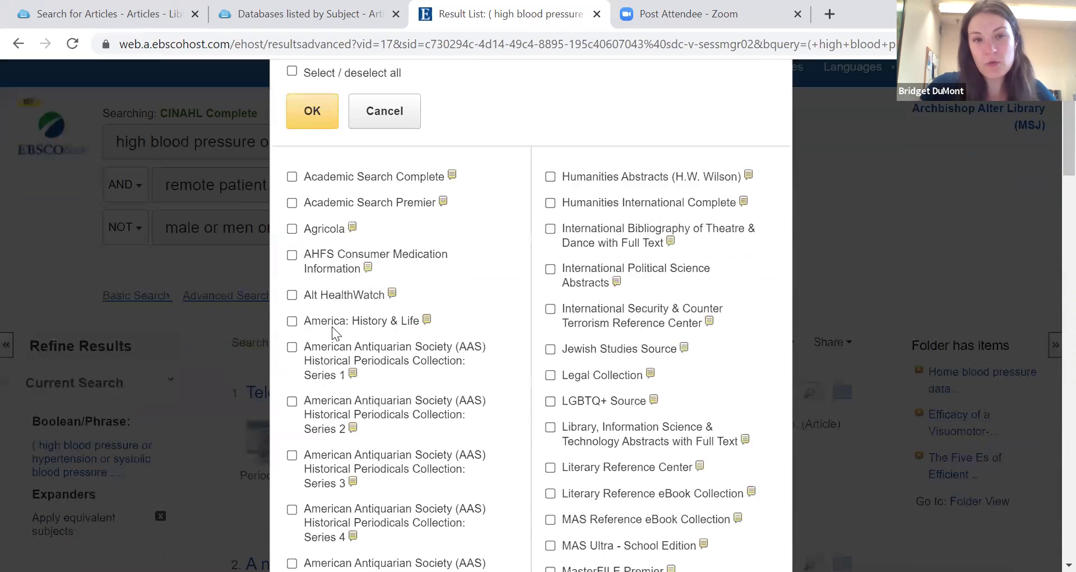
pyautogui.click(292, 295)
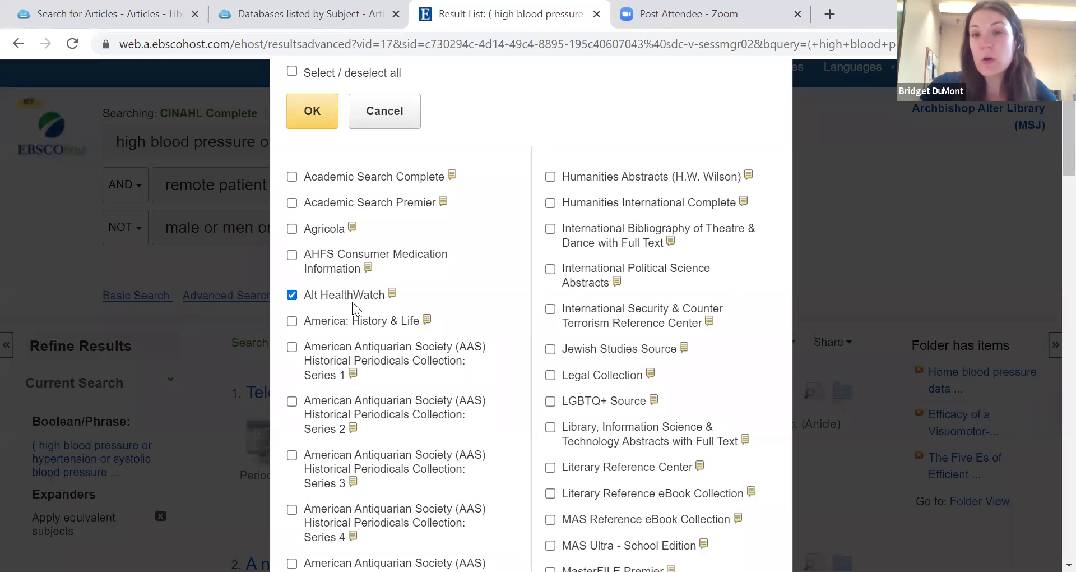
pyautogui.scroll(-3, 476, 348)
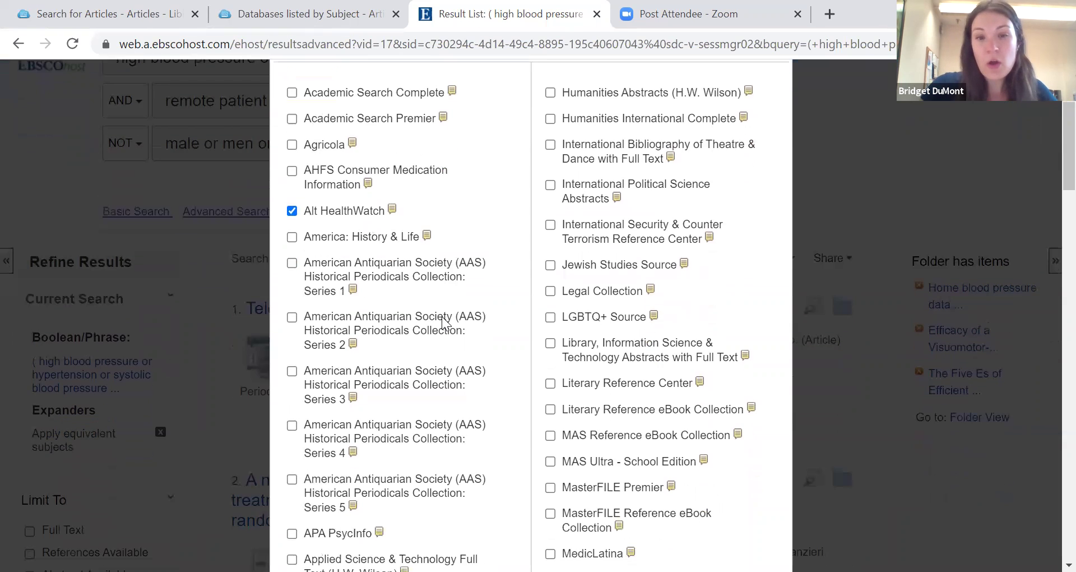
pyautogui.scroll(-3, 631, 432)
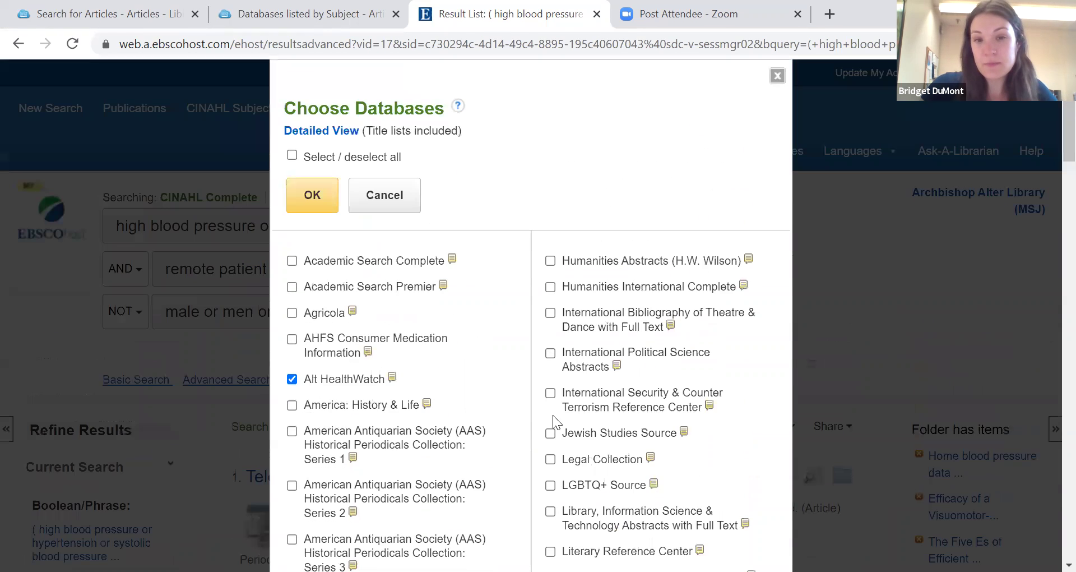
pyautogui.scroll(8, 551, 392)
pyautogui.scroll(-1, 553, 392)
pyautogui.scroll(-5, 551, 382)
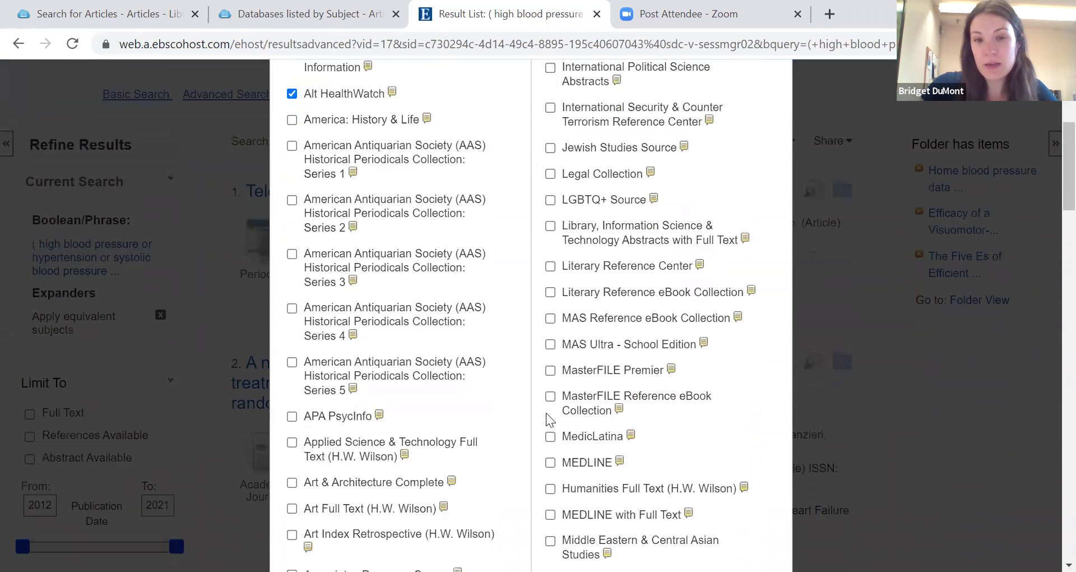
pyautogui.click(551, 411)
pyautogui.click(551, 464)
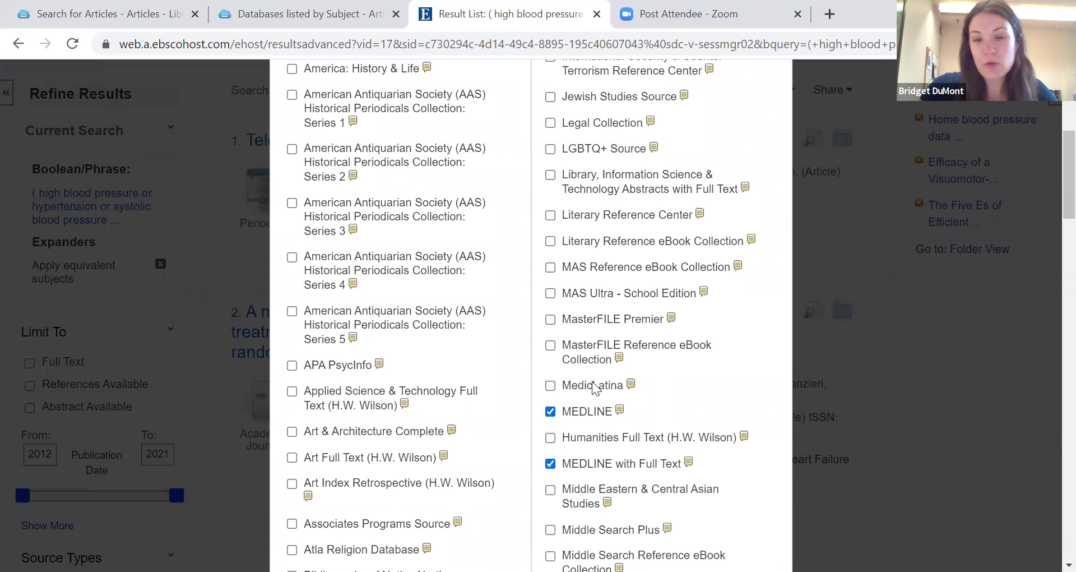
# - Examine the full list of available databases for others that suit the health topic
pyautogui.scroll(6, 550, 305)
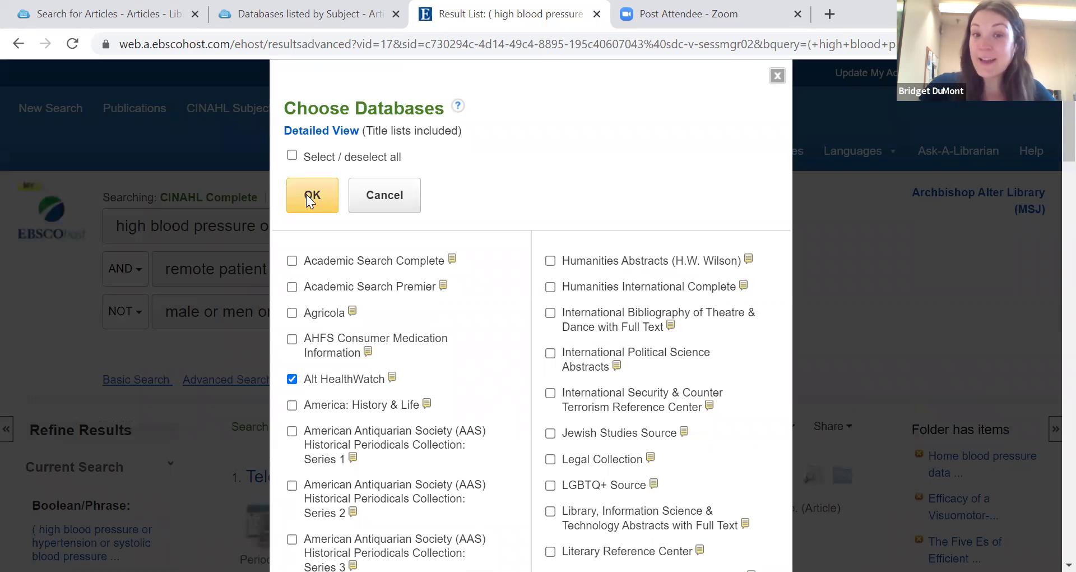
pyautogui.scroll(-1, 495, 348)
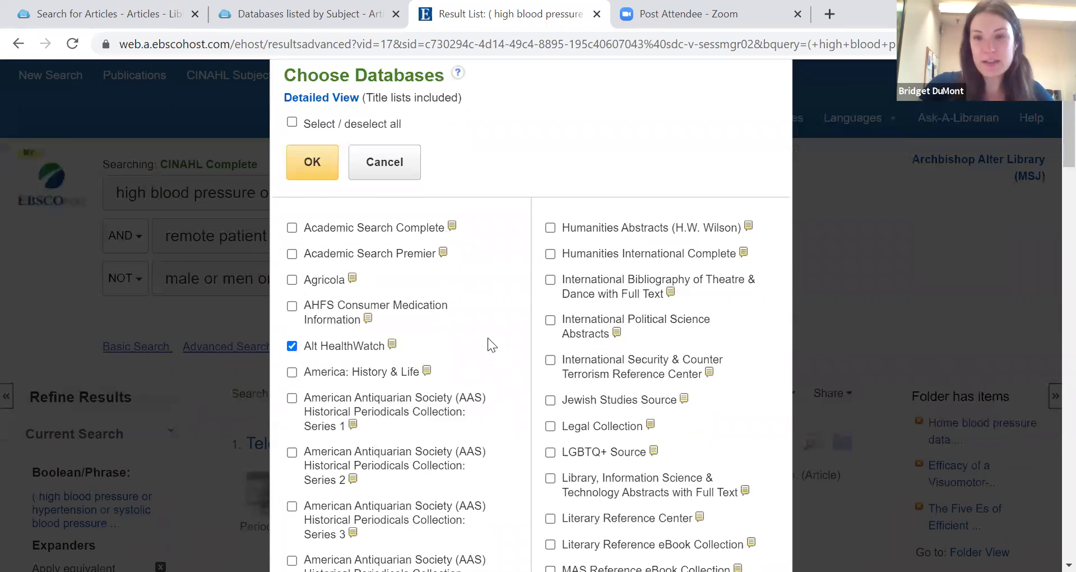
pyautogui.scroll(-1, 488, 337)
pyautogui.scroll(2, 491, 327)
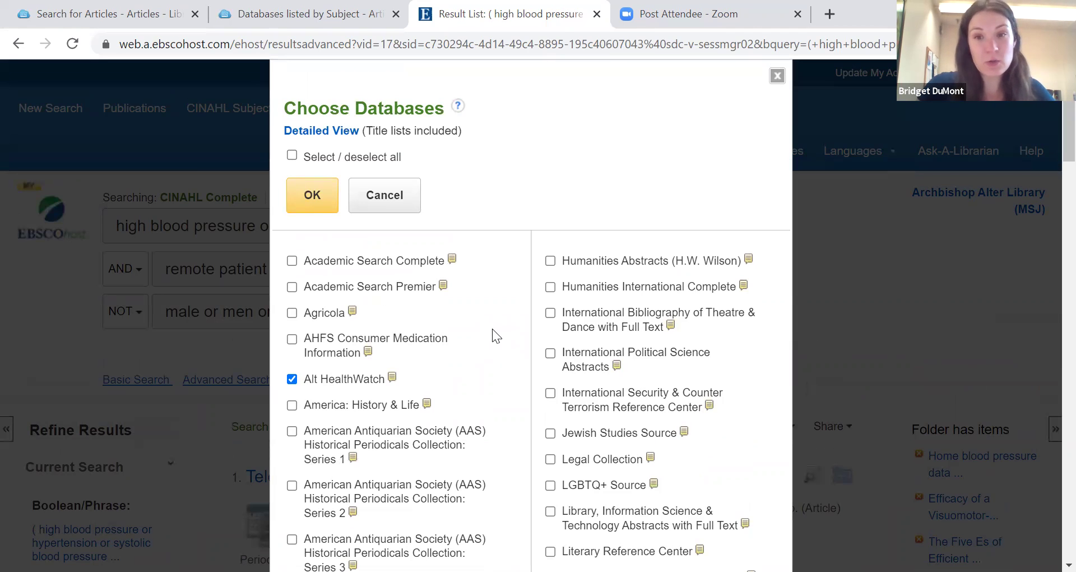
pyautogui.scroll(-2, 493, 334)
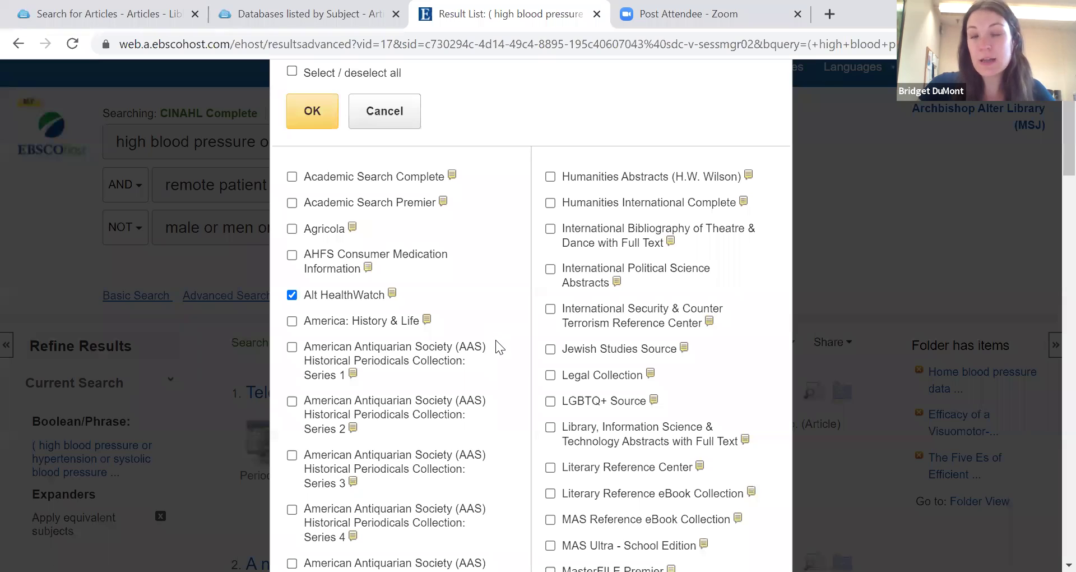
pyautogui.scroll(-2, 497, 344)
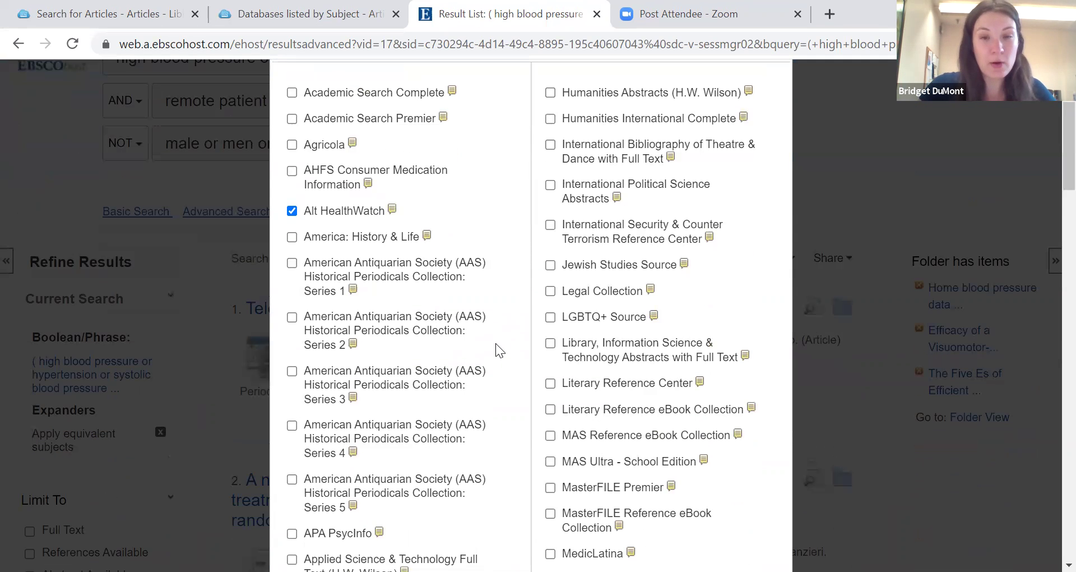
pyautogui.scroll(-1, 381, 269)
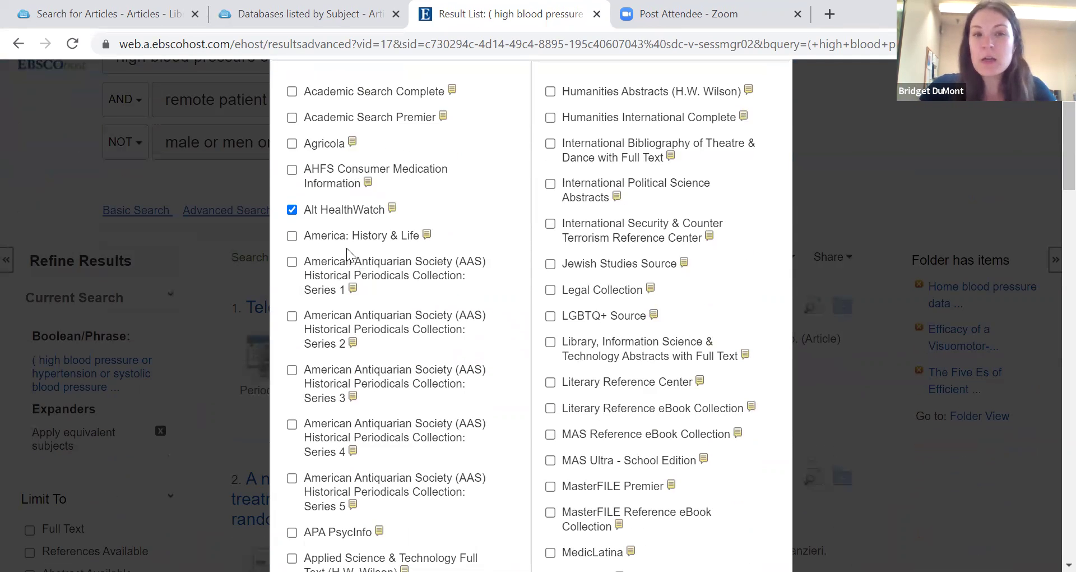
pyautogui.scroll(-1, 348, 256)
pyautogui.scroll(-1, 331, 236)
pyautogui.scroll(2, 361, 232)
pyautogui.scroll(-5, 360, 231)
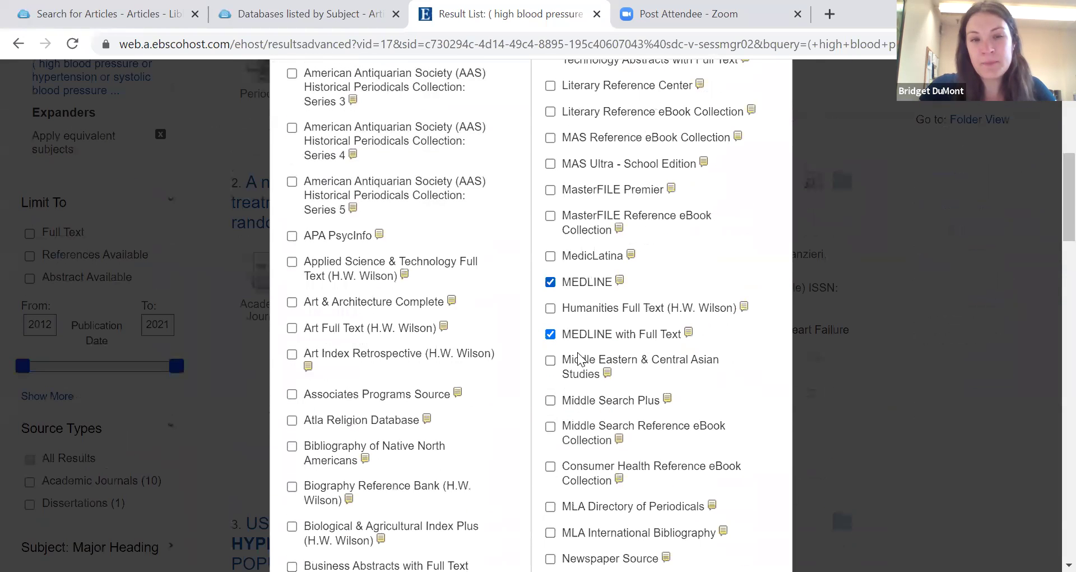
pyautogui.scroll(-5, 581, 359)
pyautogui.scroll(-7, 314, 395)
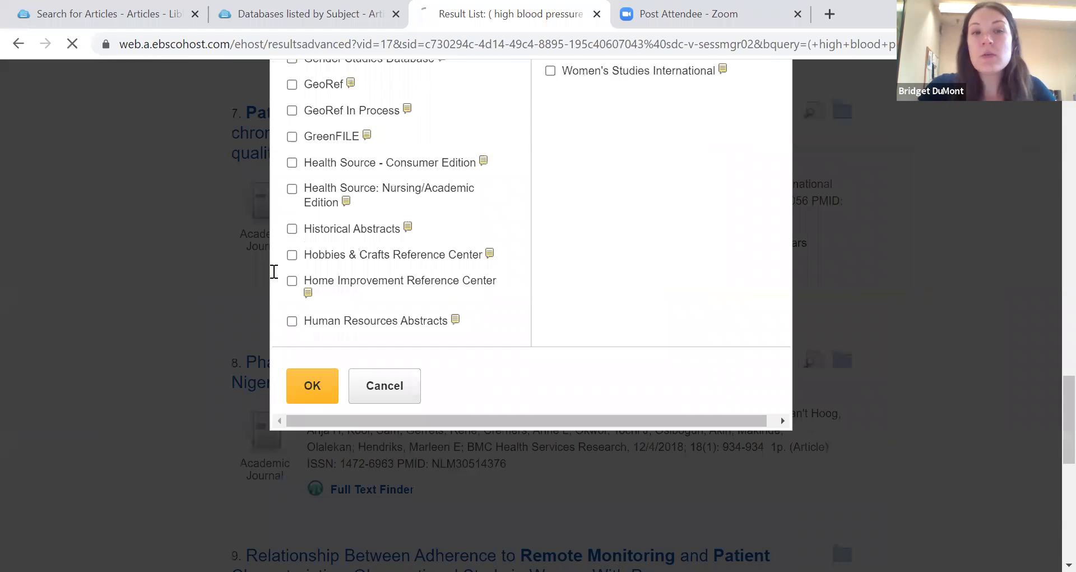
# - Confirm the database selection, rerun the high blood pressure search across the chosen databases and check the number of results
pyautogui.scroll(-9, 274, 272)
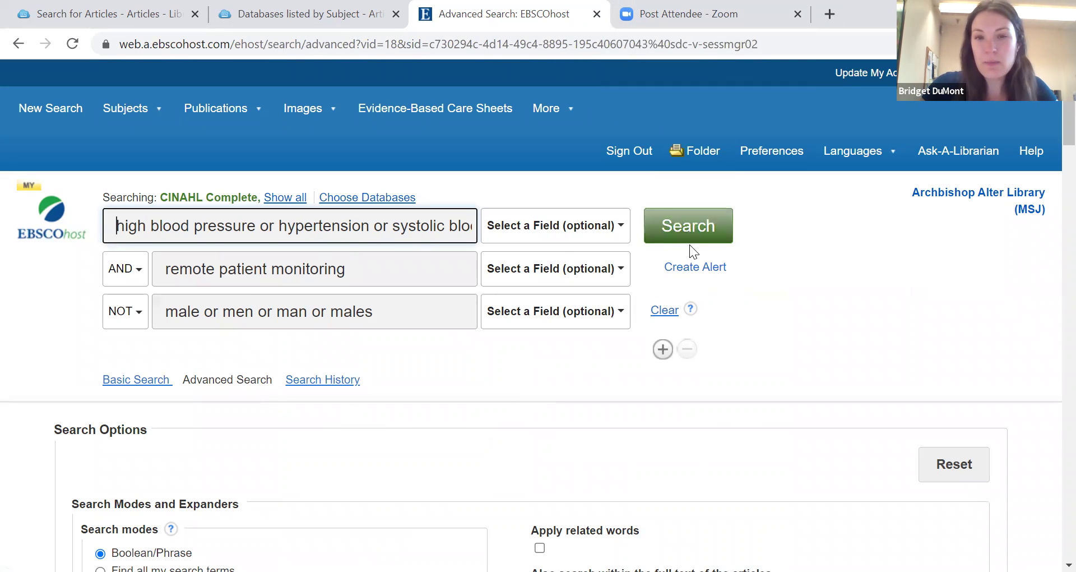
pyautogui.press('Return')
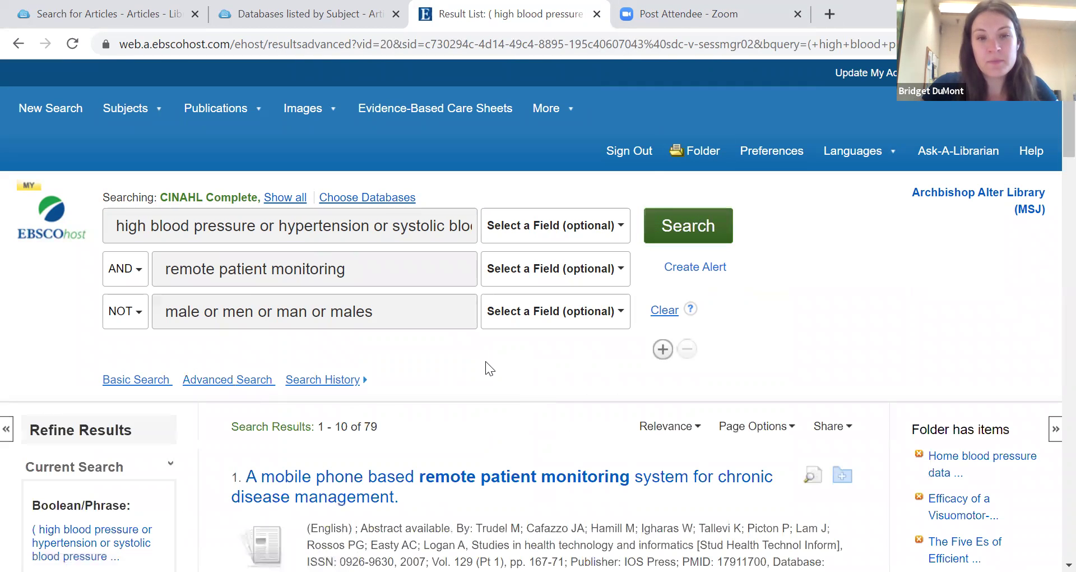
pyautogui.scroll(-2, 417, 358)
pyautogui.moveTo(358, 343); pyautogui.dragTo(378, 343)
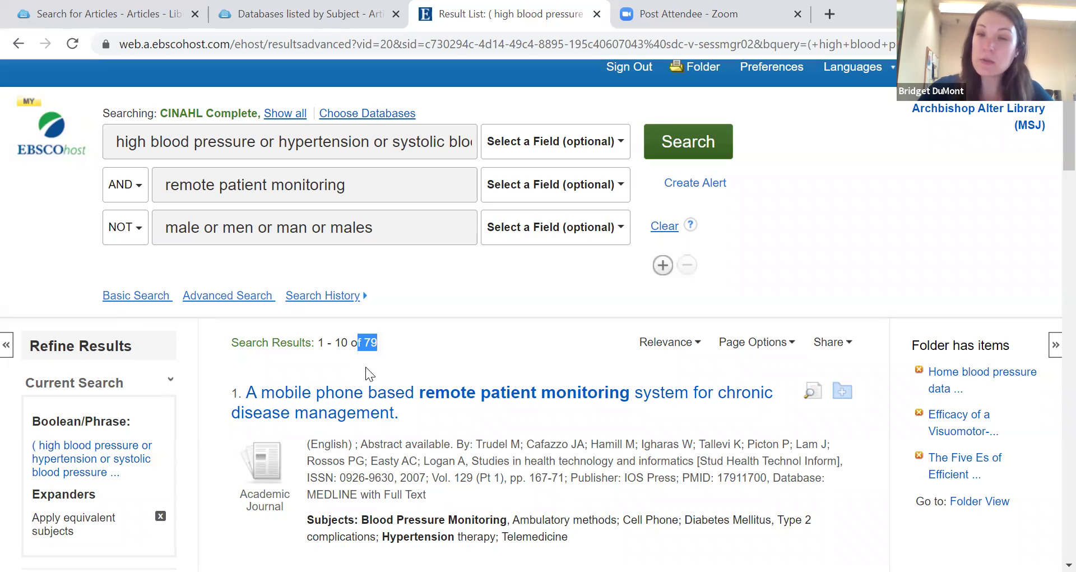
pyautogui.click(390, 345)
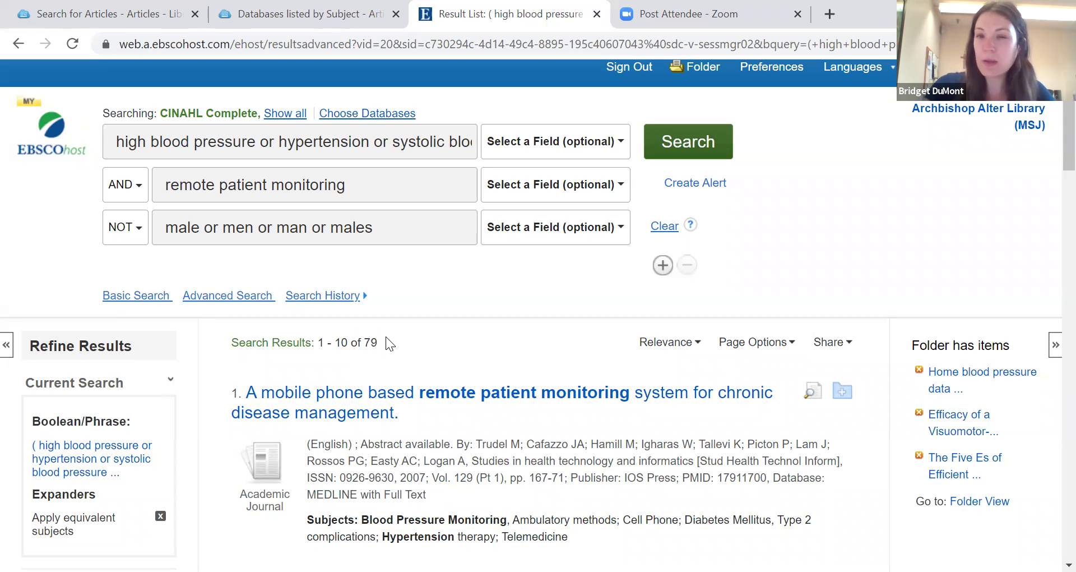
# - Examine the first result's citation to identify which database the article comes from
pyautogui.scroll(-2, 331, 404)
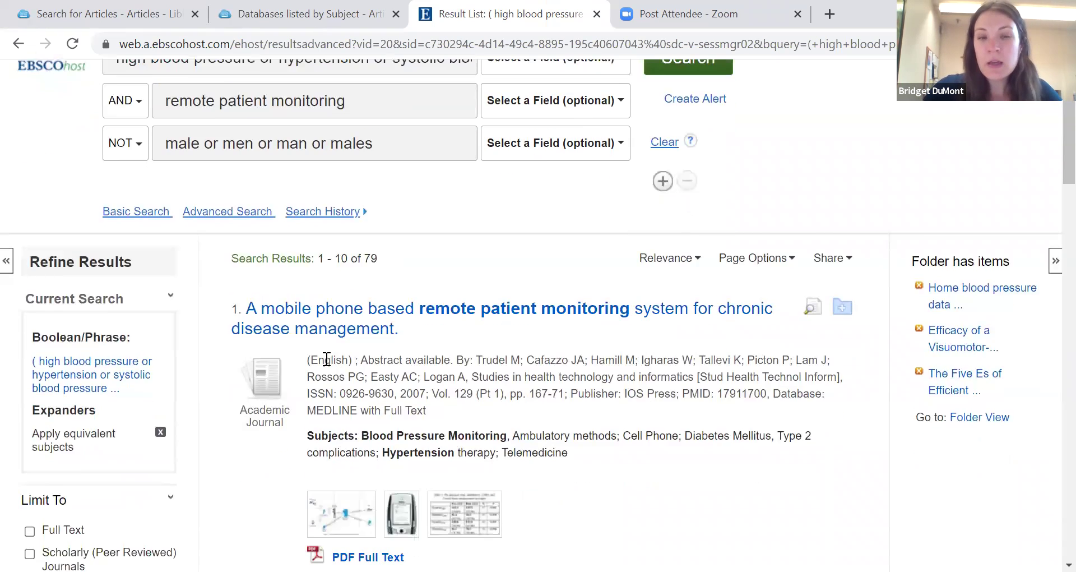
pyautogui.scroll(-1, 449, 344)
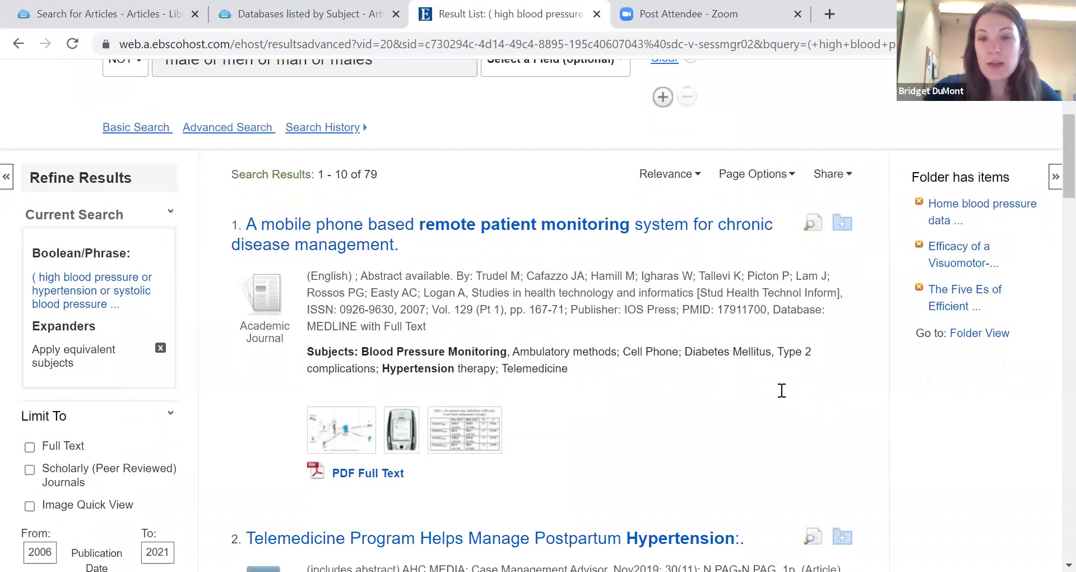
pyautogui.scroll(1, 782, 391)
pyautogui.moveTo(782, 393); pyautogui.dragTo(821, 397)
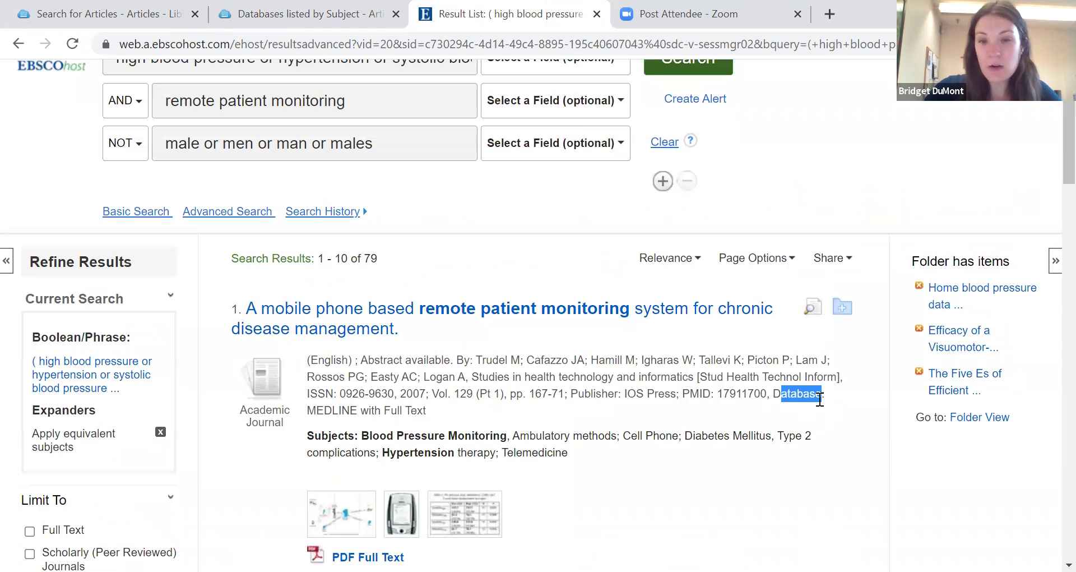
pyautogui.moveTo(318, 413); pyautogui.dragTo(414, 415)
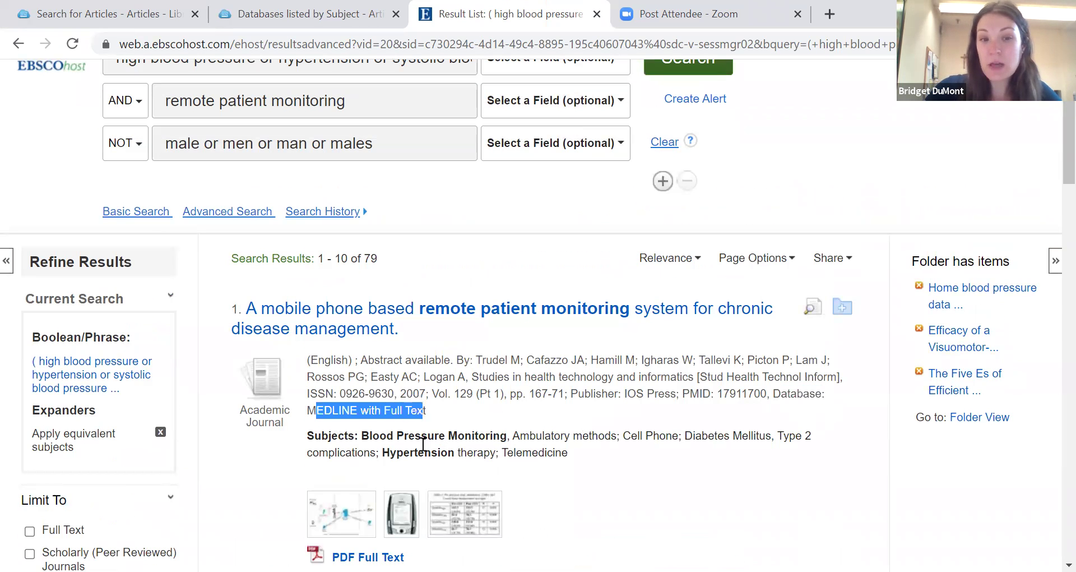
pyautogui.click(471, 422)
# - Check the source database listed for the second, third and fourth results, and return to the search terms
pyautogui.scroll(-1, 471, 422)
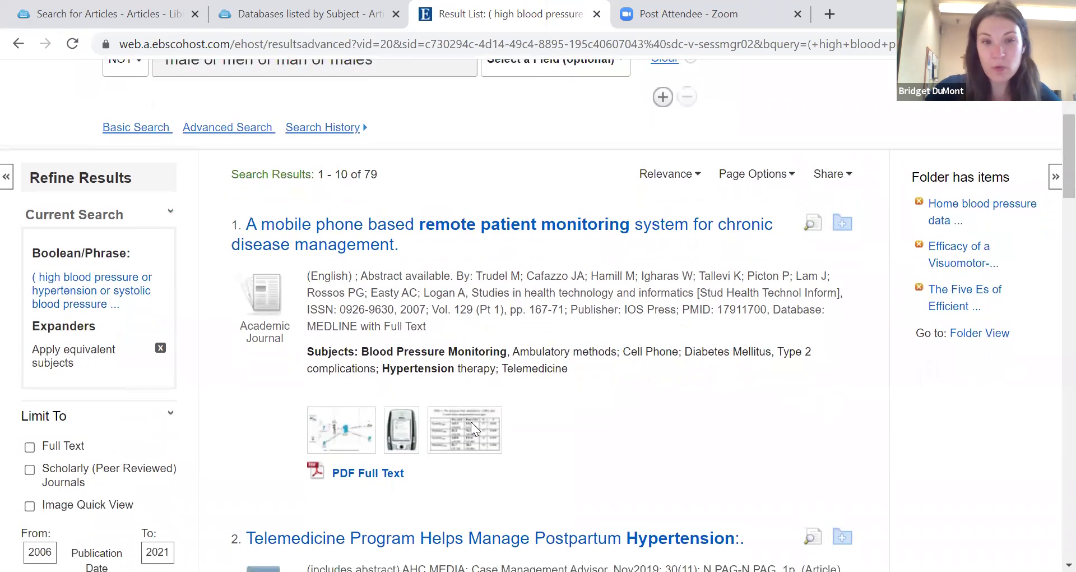
pyautogui.scroll(-1, 471, 421)
pyautogui.scroll(-3, 456, 336)
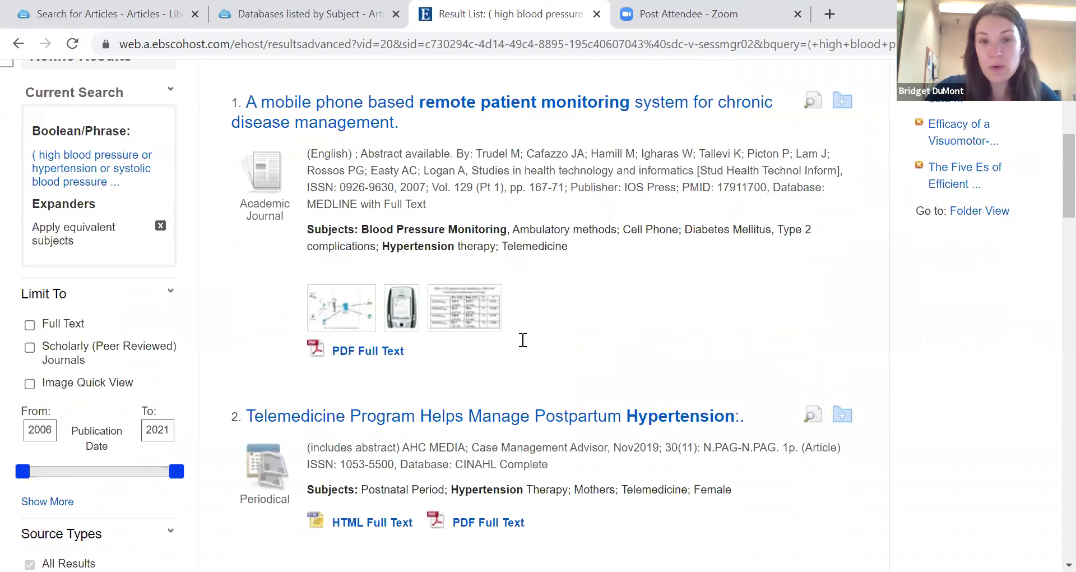
pyautogui.moveTo(455, 334); pyautogui.dragTo(529, 335)
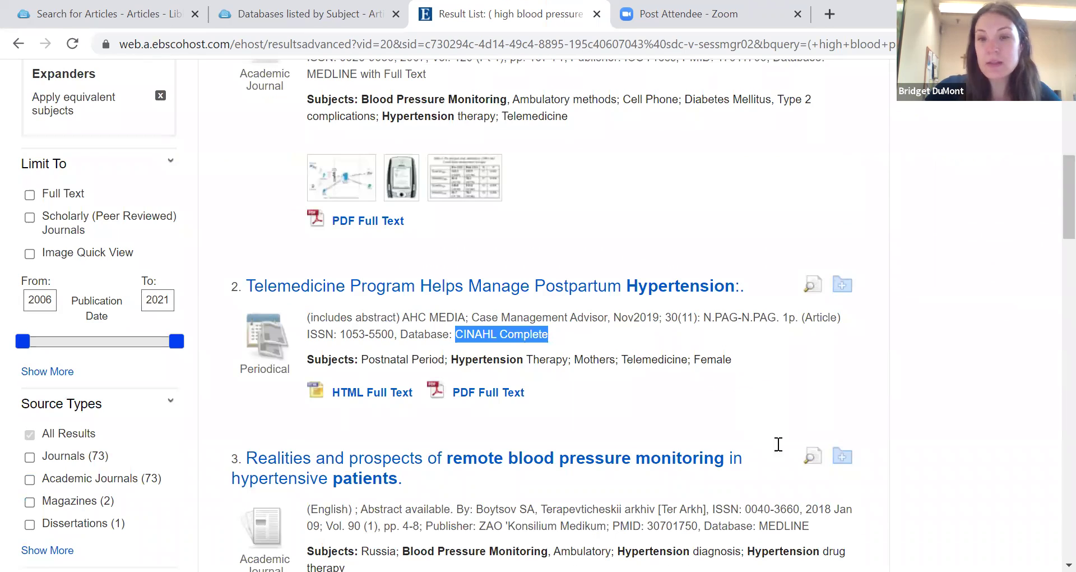
pyautogui.scroll(-1, 778, 444)
pyautogui.moveTo(769, 443); pyautogui.dragTo(810, 443)
pyautogui.click(879, 449)
pyautogui.scroll(-1, 878, 449)
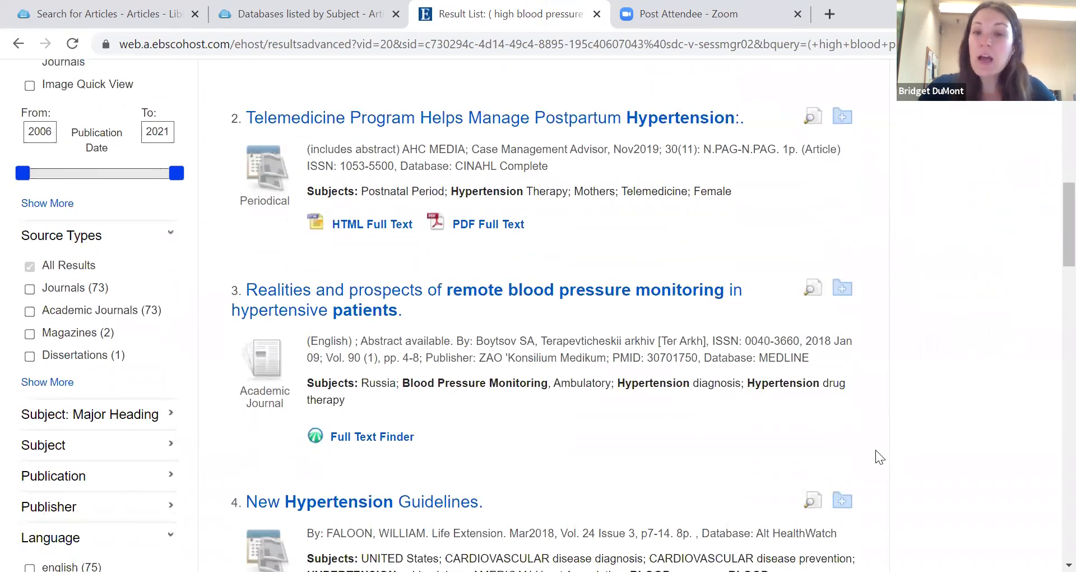
pyautogui.scroll(-1, 875, 449)
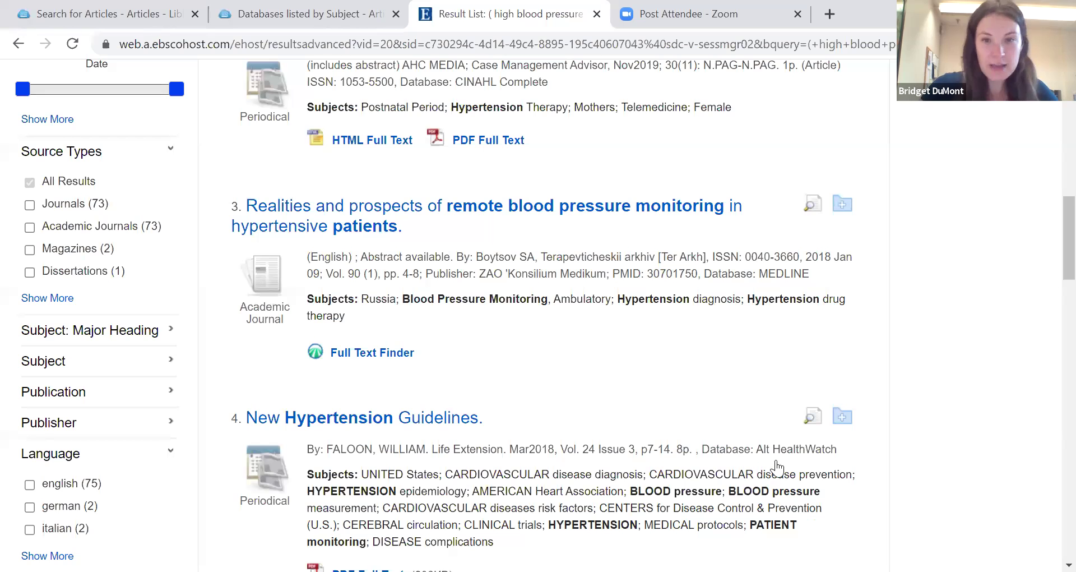
pyautogui.scroll(1, 763, 463)
pyautogui.scroll(5, 621, 477)
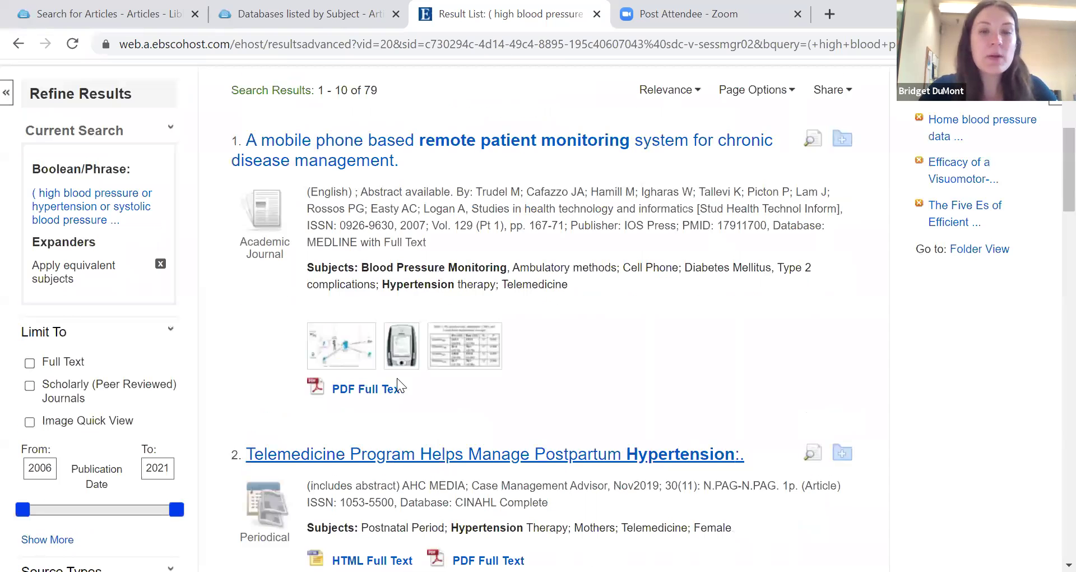
pyautogui.scroll(2, 397, 379)
pyautogui.scroll(3, 396, 475)
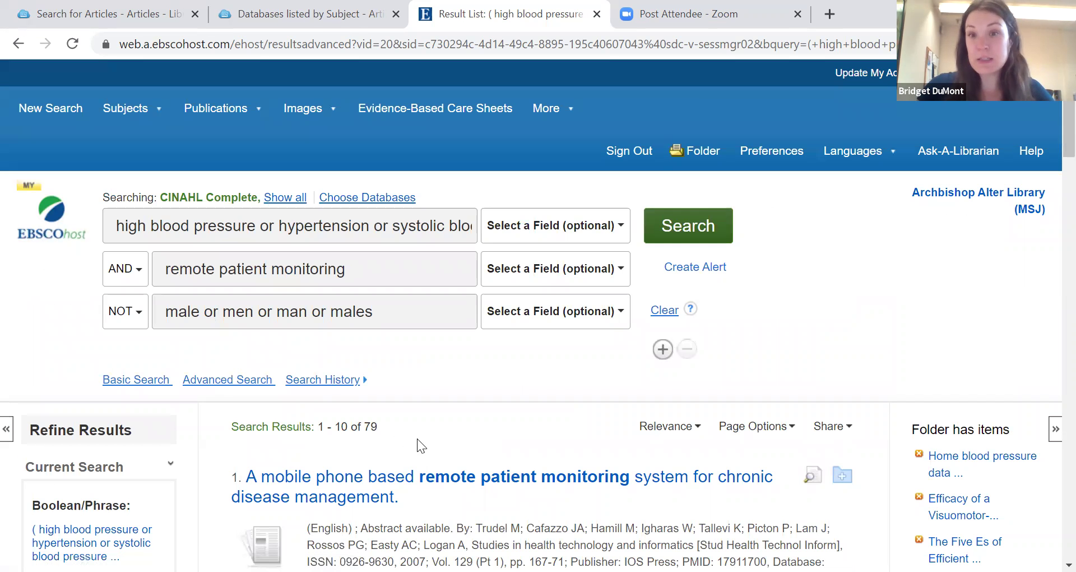